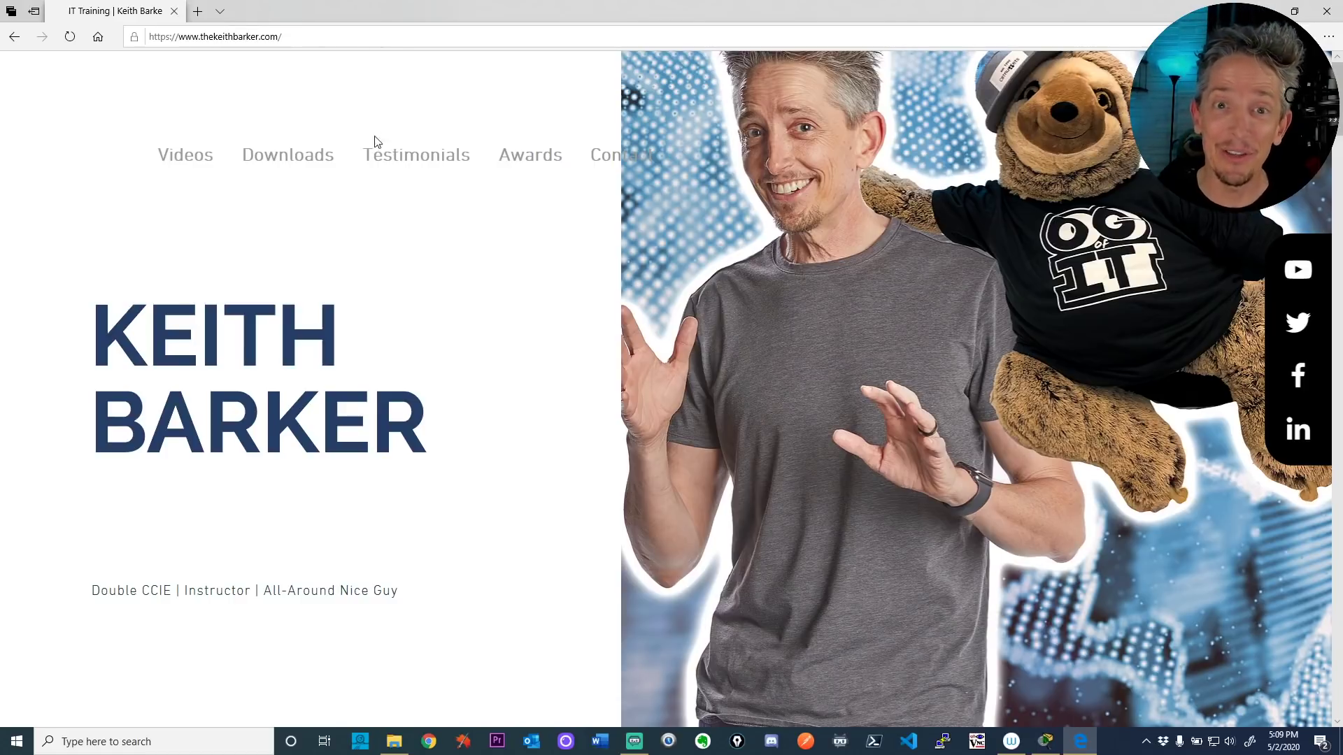
# Step: Read the lab notes, then switch to the 2020-05-02 WLC and RADIUS lab in Packet Tracer
pyautogui.scroll(-10, 380, 210)
pyautogui.scroll(-15, 399, 223)
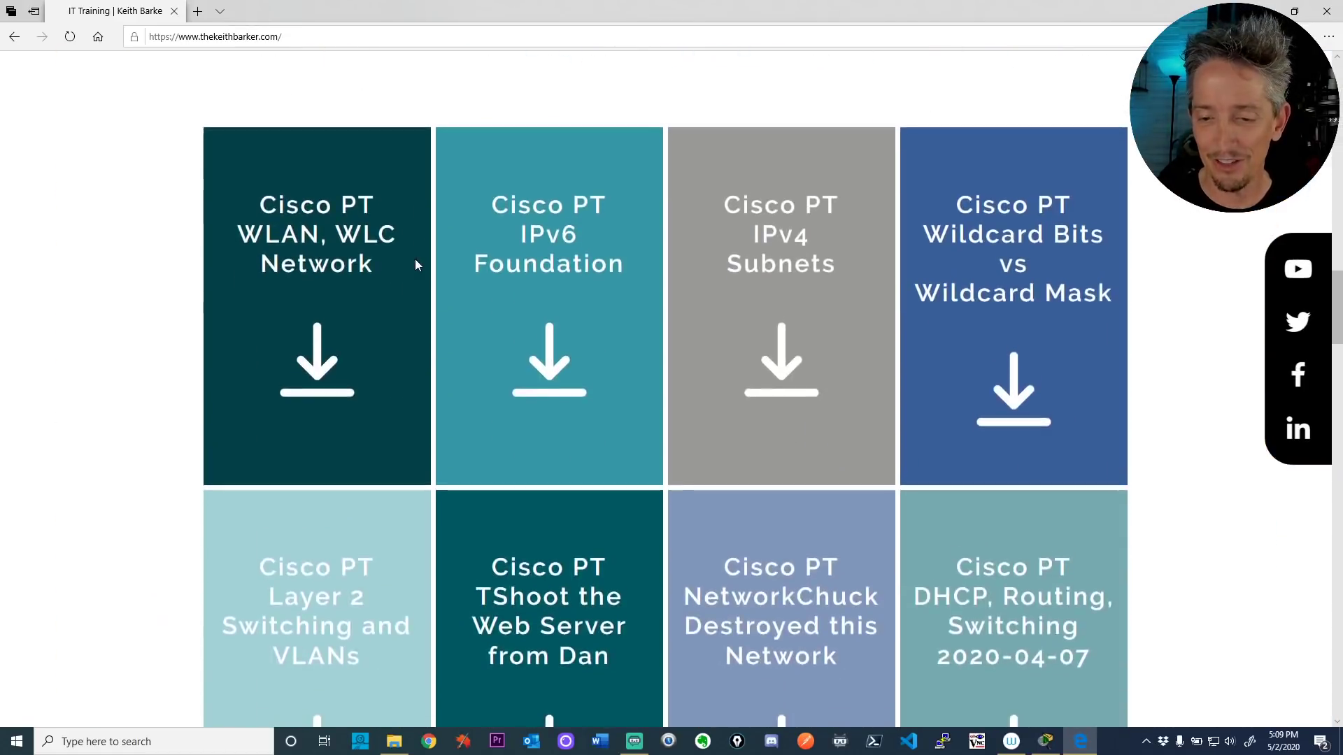
pyautogui.scroll(-4, 423, 283)
pyautogui.scroll(2, 422, 283)
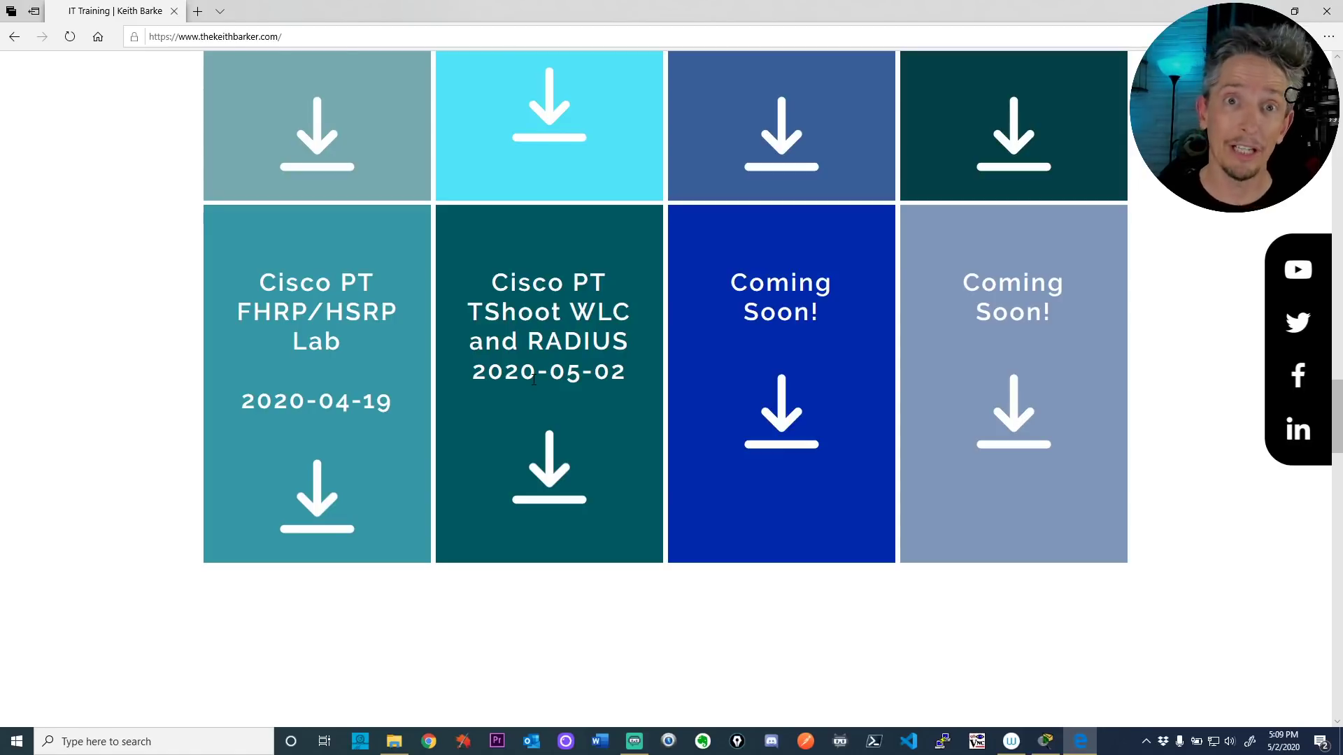
pyautogui.scroll(15, 533, 379)
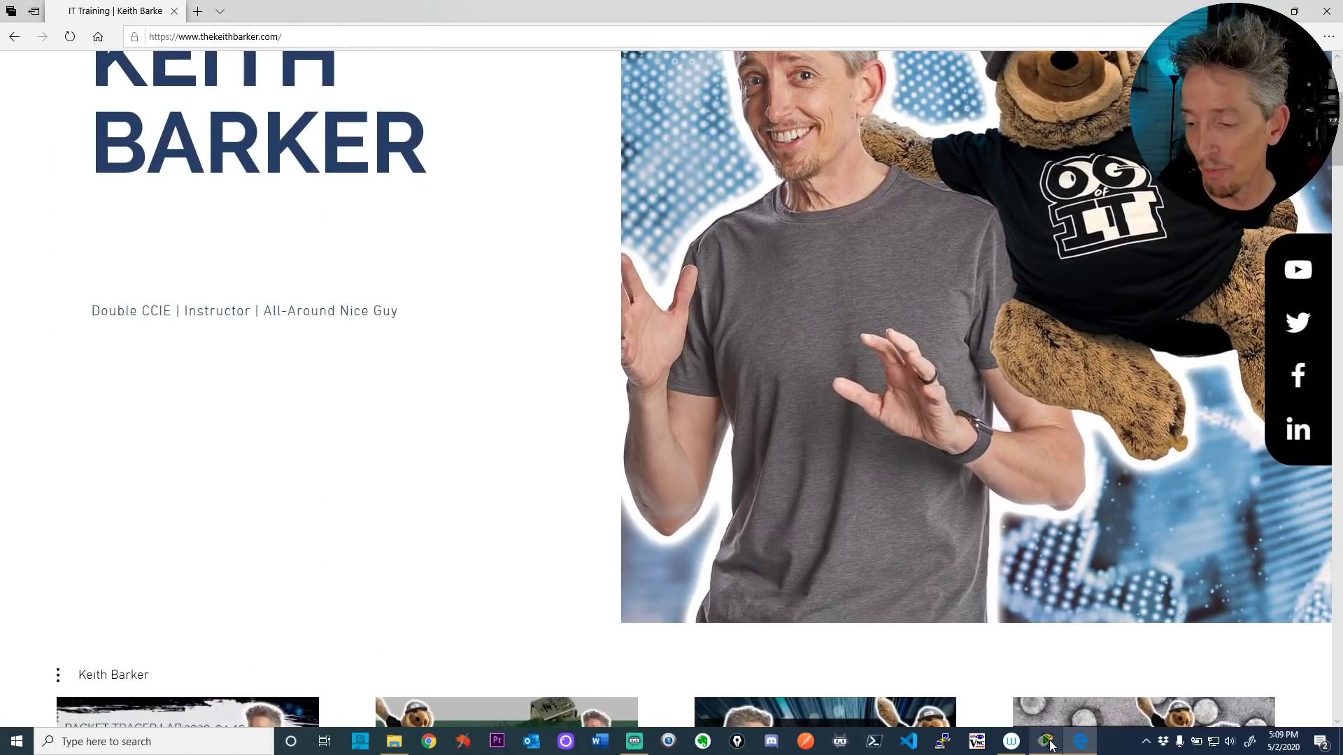
pyautogui.click(1045, 741)
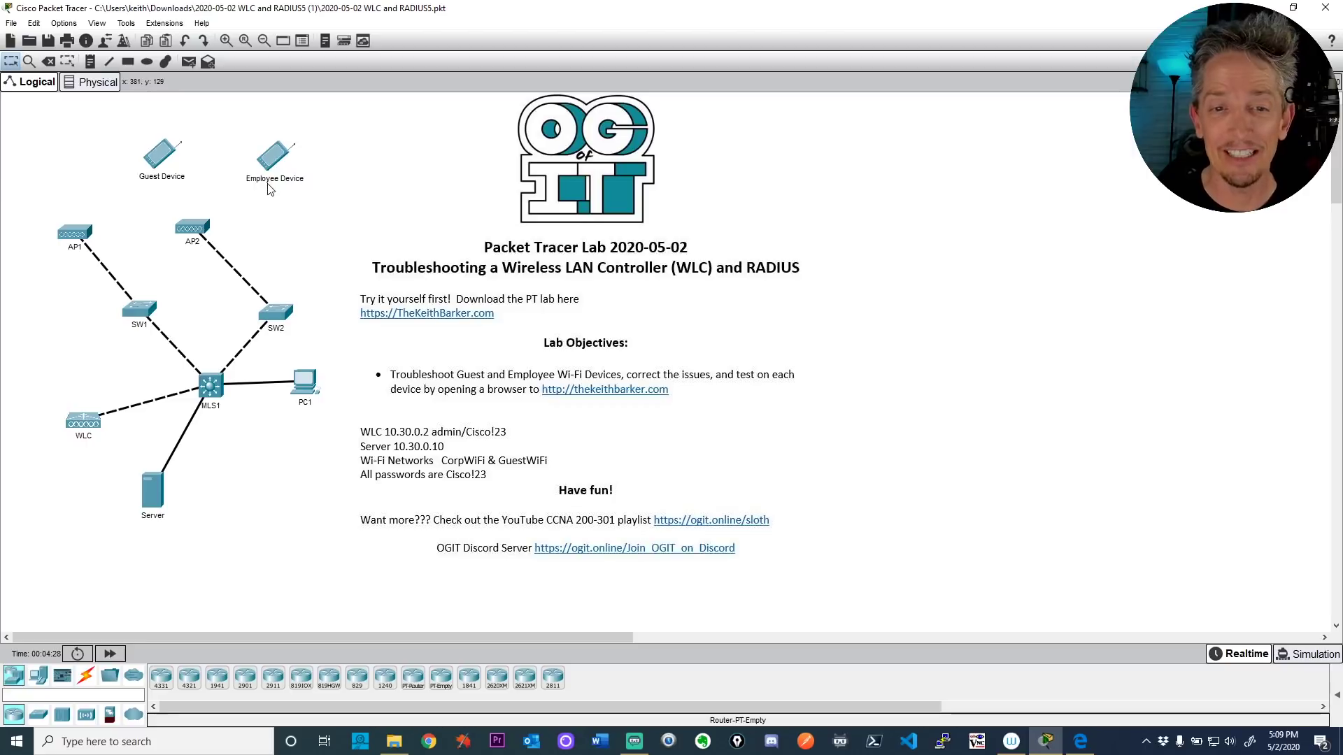
pyautogui.moveTo(275, 185)
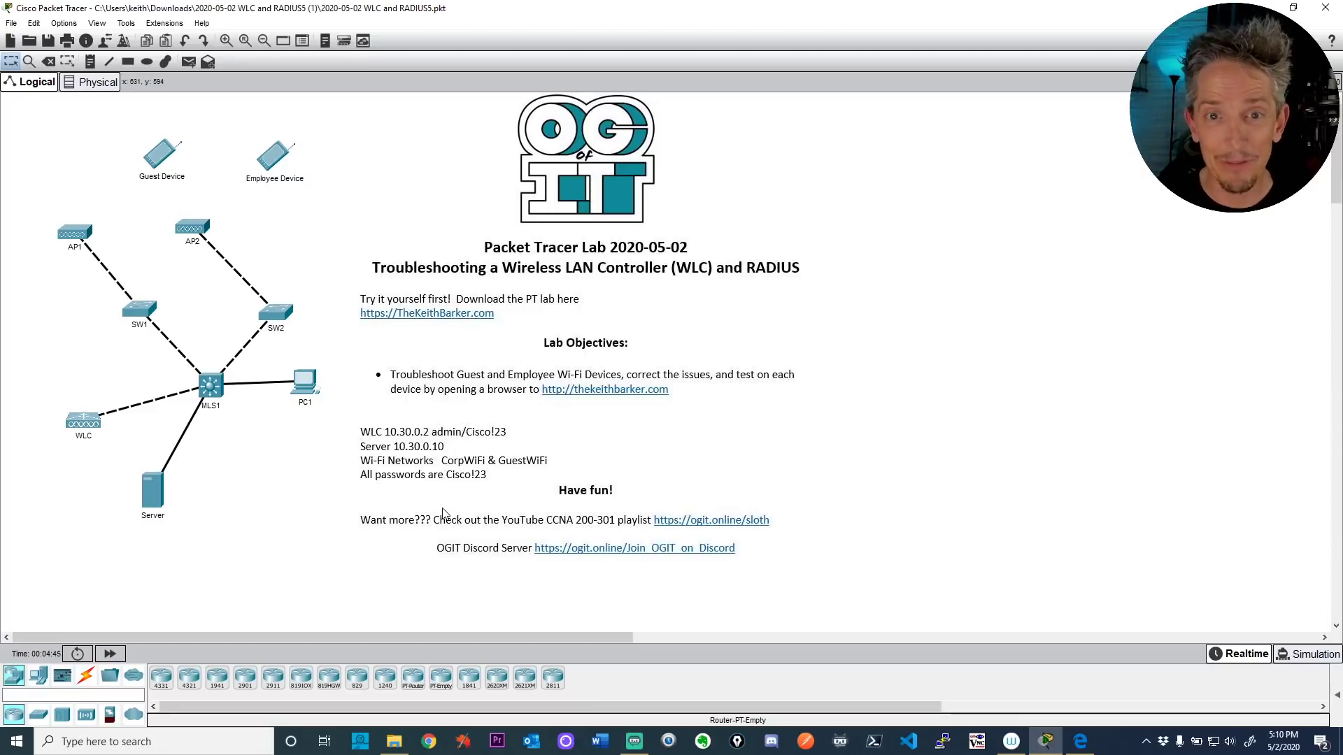
# Step: Enable Always Show Port Labels and Show Link Lights in Preferences, then nudge the WLC up-left
pyautogui.click(63, 23)
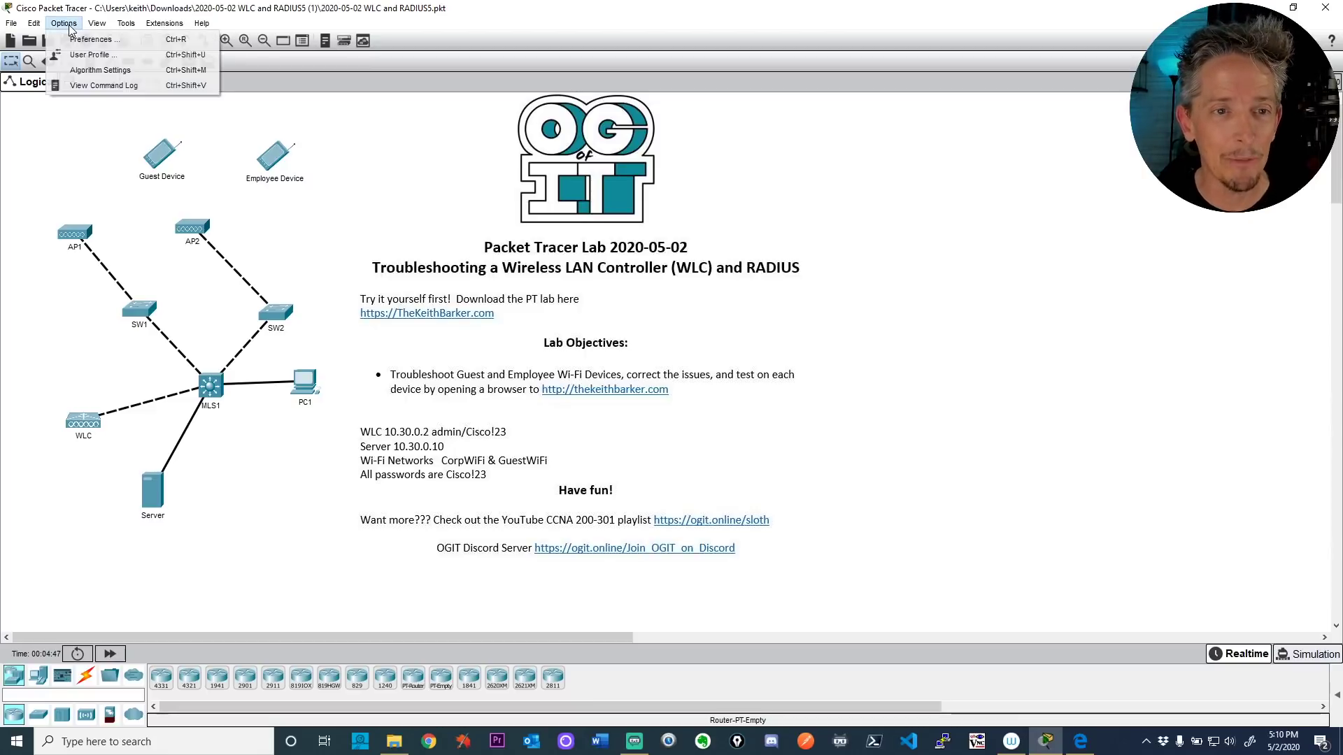
pyautogui.press('Escape')
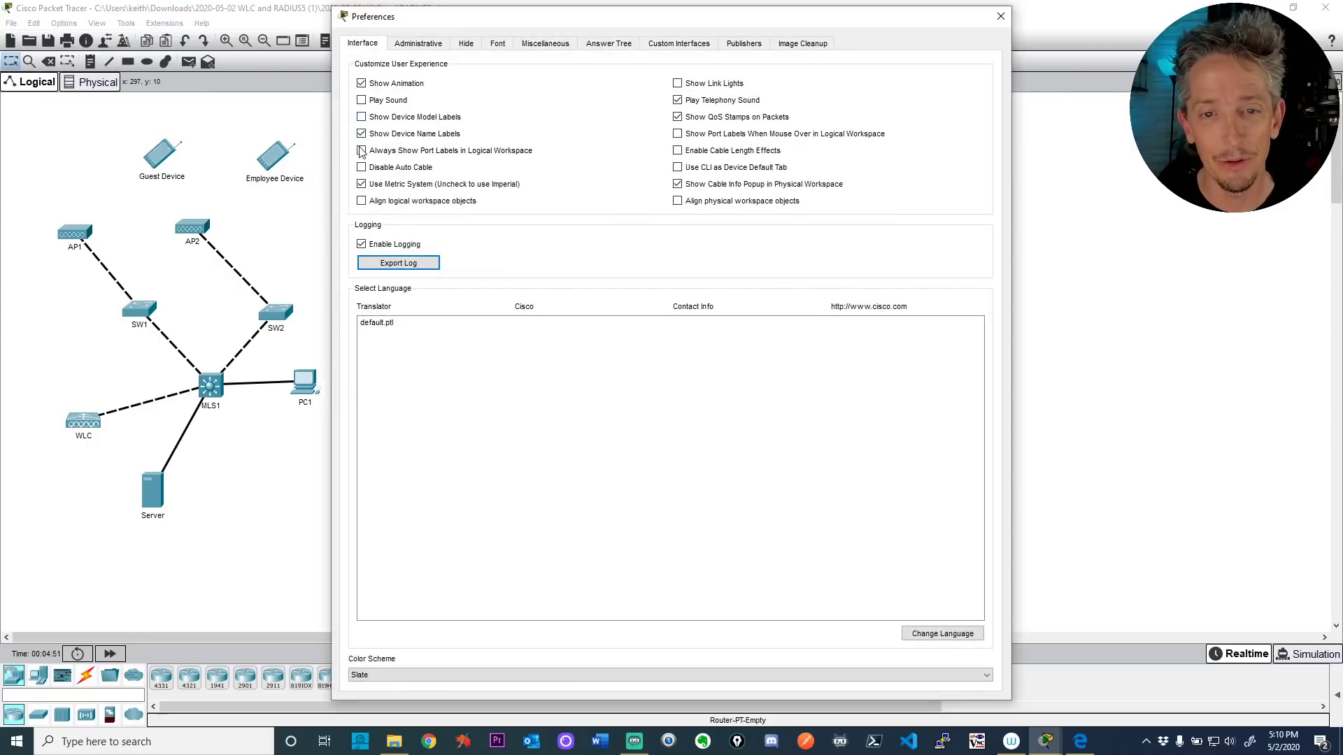
pyautogui.click(361, 151)
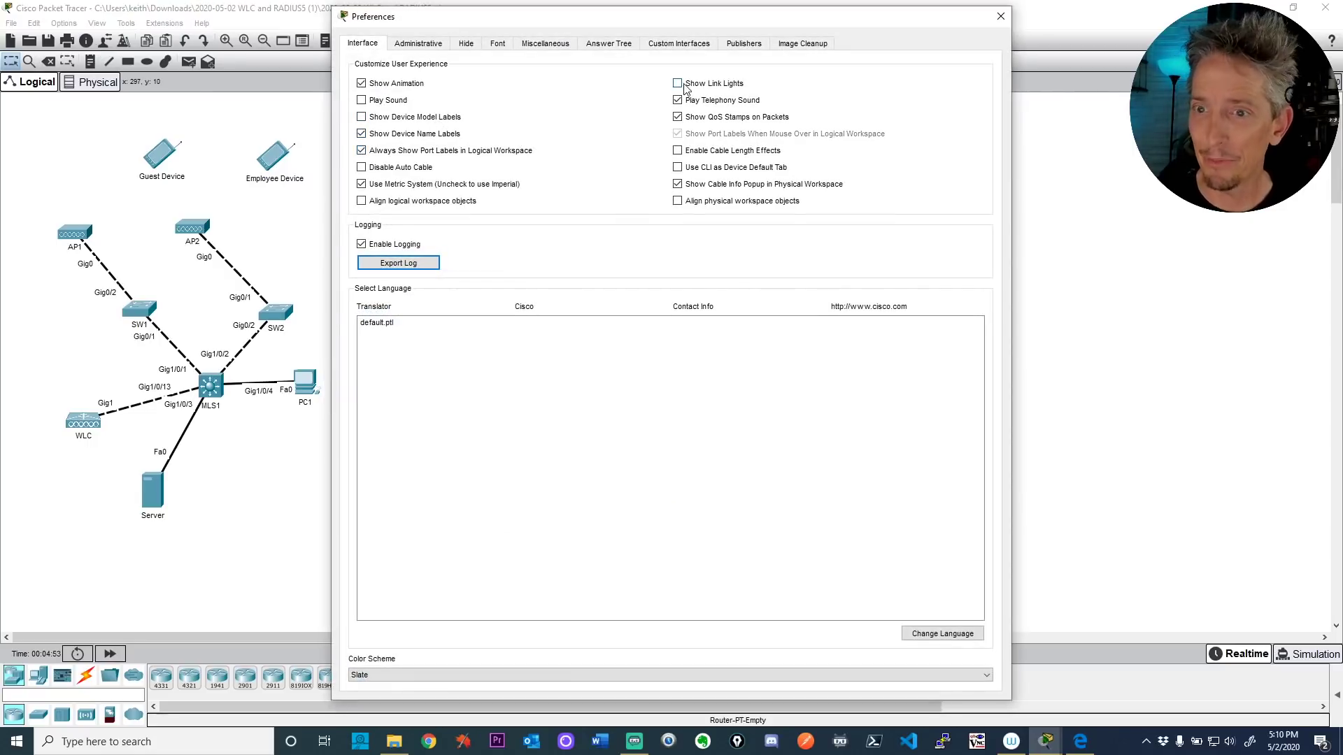
pyautogui.click(677, 83)
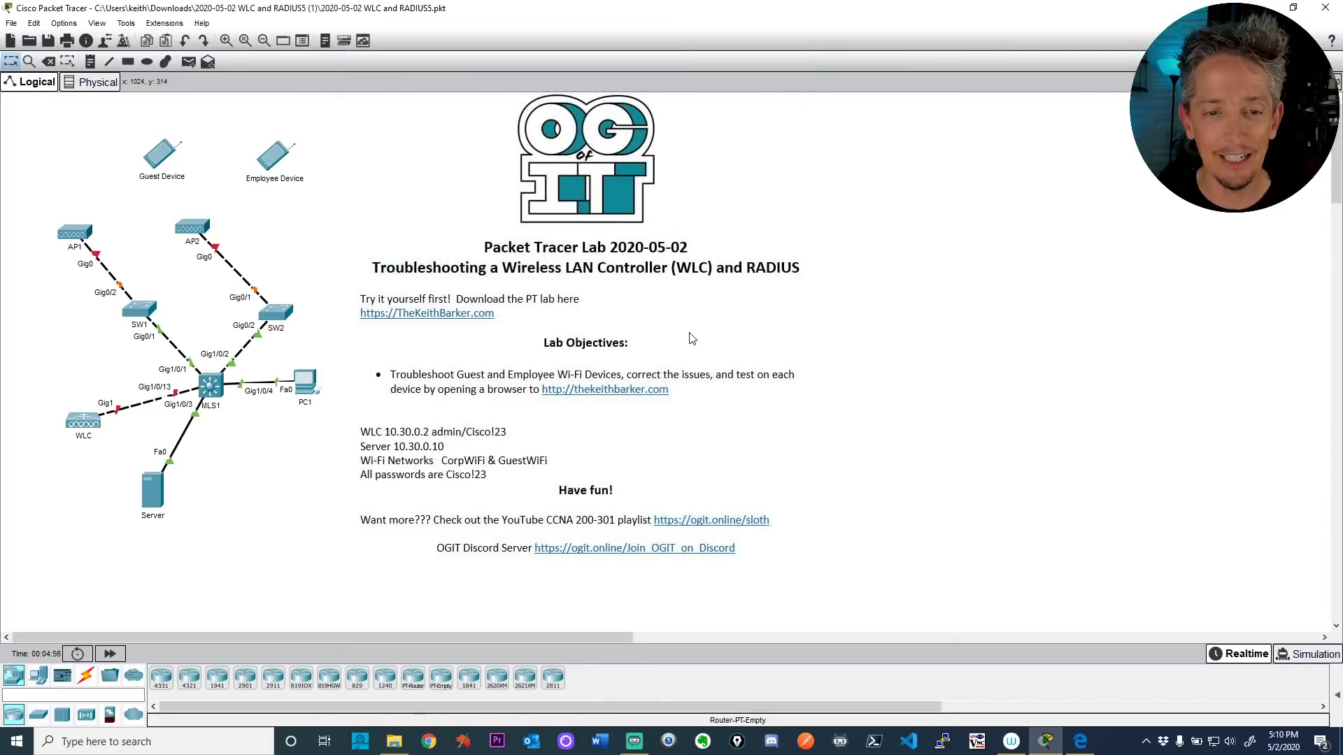
pyautogui.click(1001, 16)
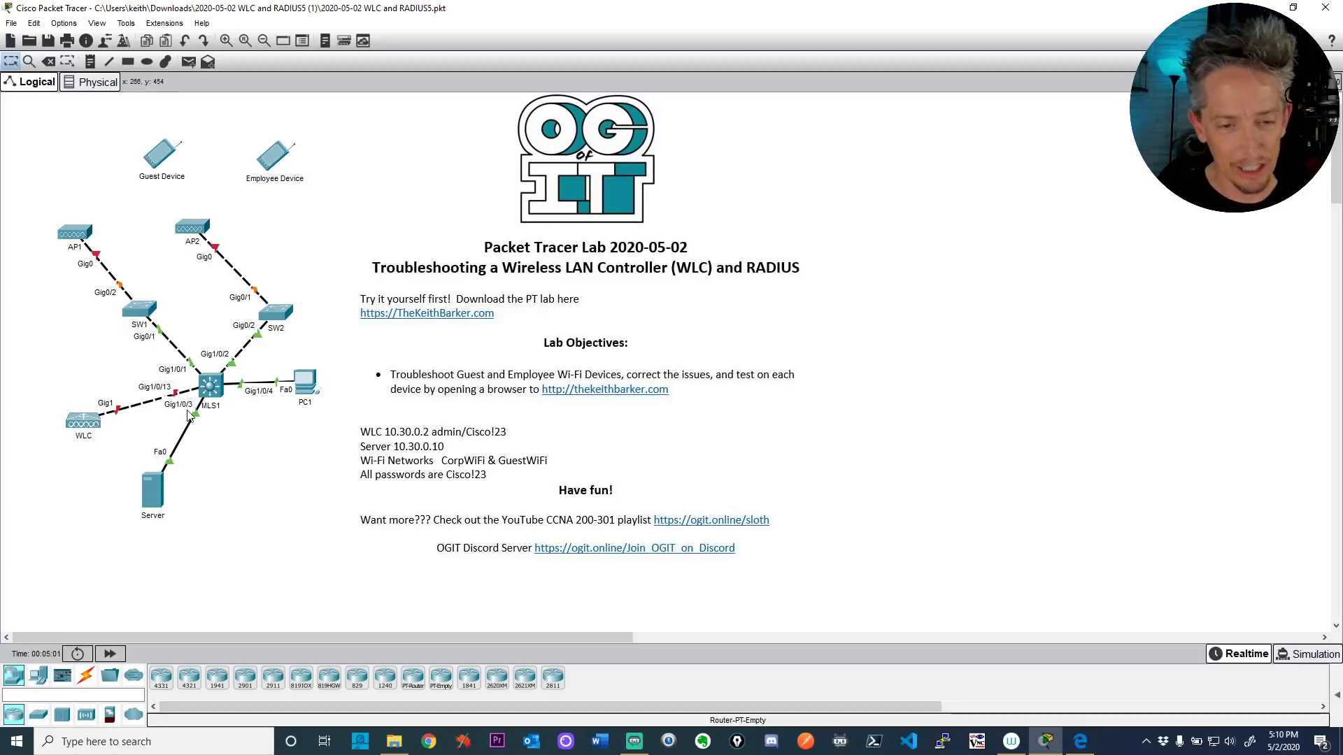
pyautogui.moveTo(103, 423); pyautogui.dragTo(93, 406)
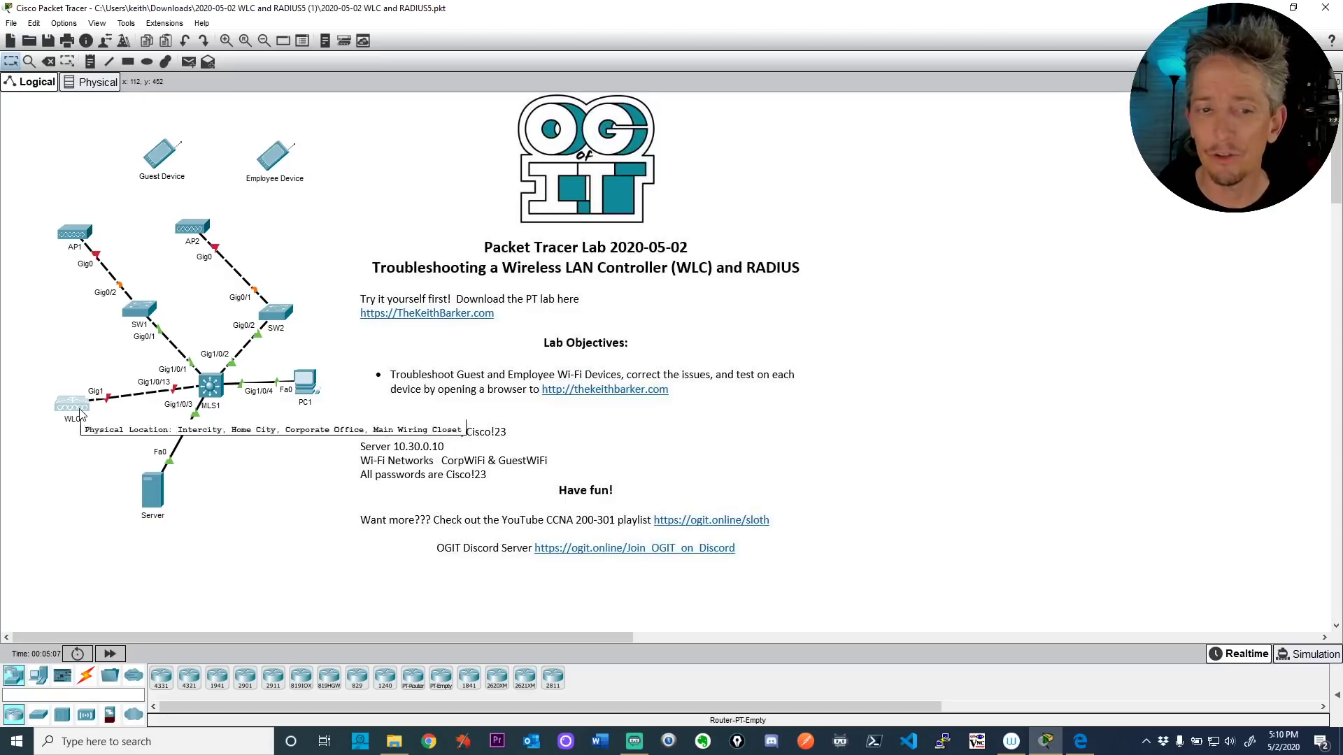
# Step: Run show int status in MLS1's CLI to find the disabled Gig1/0/13 port
pyautogui.click(211, 391)
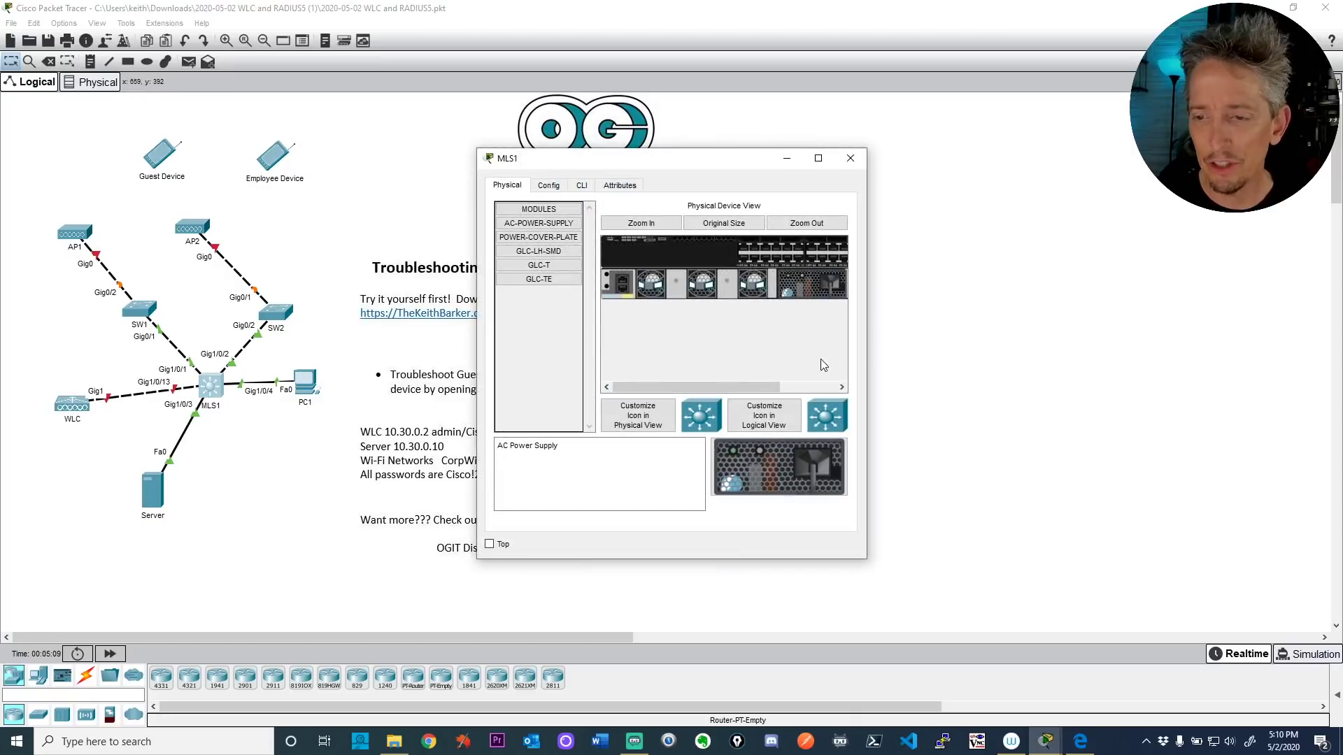
pyautogui.moveTo(866, 359); pyautogui.dragTo(1191, 359)
pyautogui.click(581, 185)
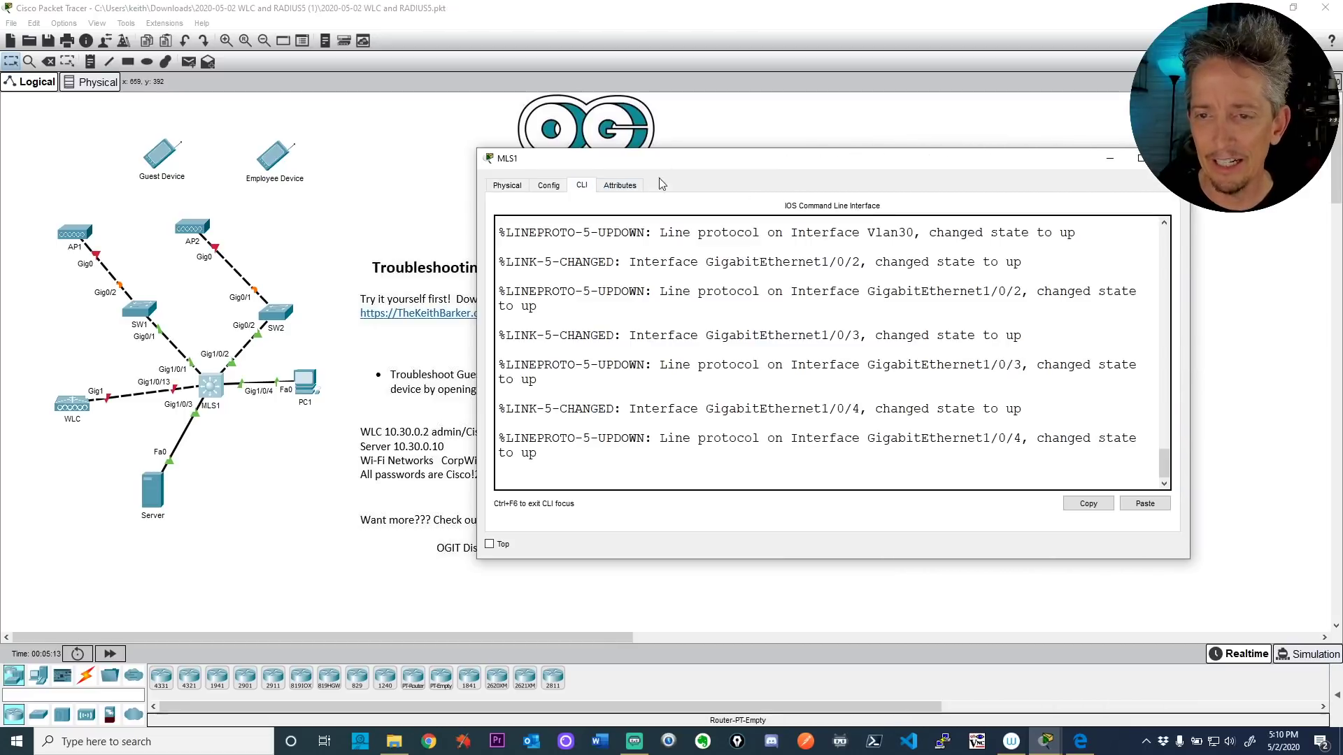
pyautogui.moveTo(476, 363); pyautogui.dragTo(357, 371)
pyautogui.press('Return')
pyautogui.press('Return')
pyautogui.press('Return')
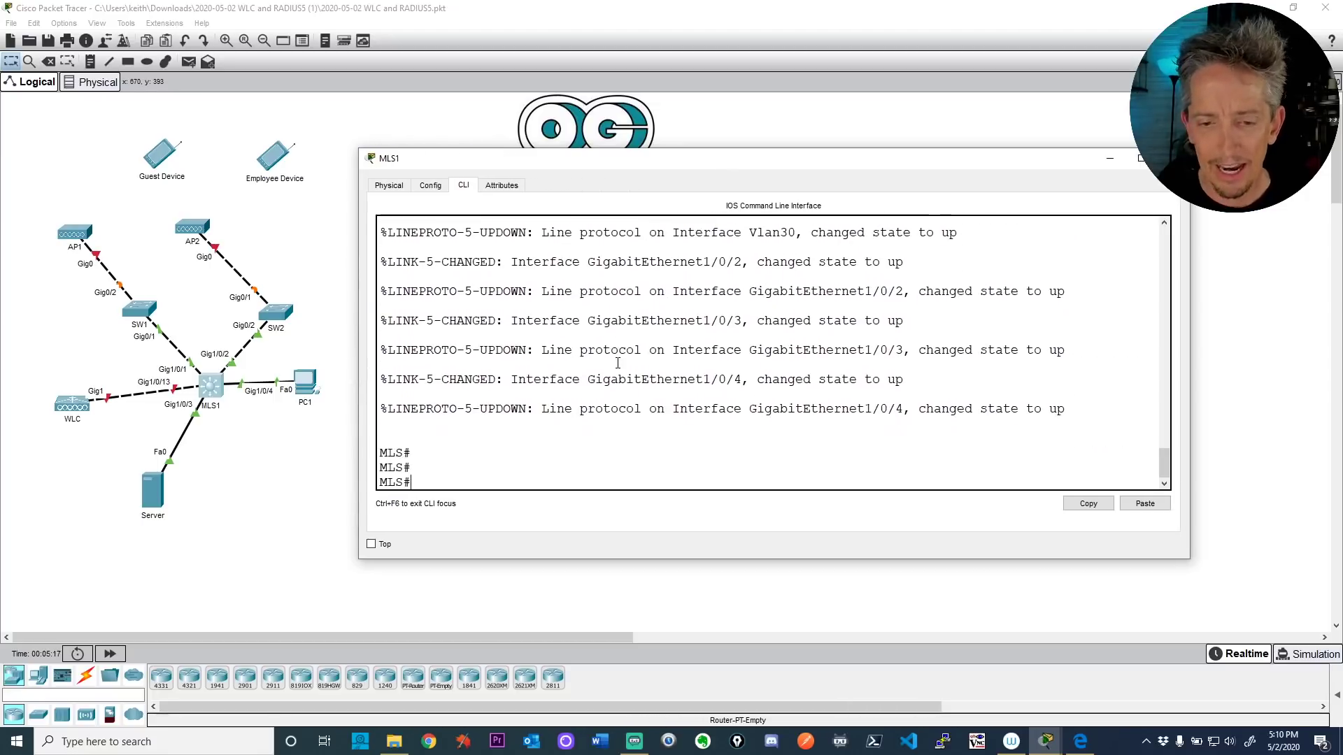
pyautogui.write('show int st')
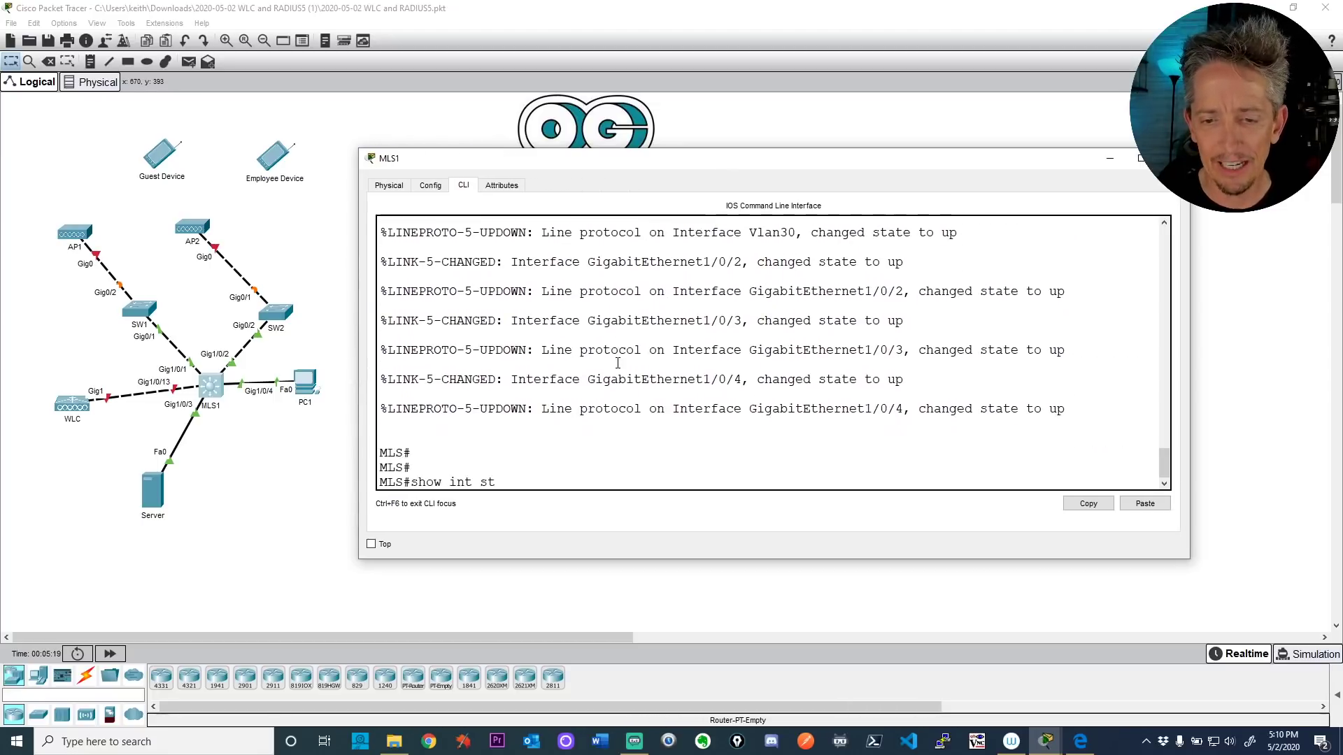
pyautogui.write('atus')
pyautogui.press('Return')
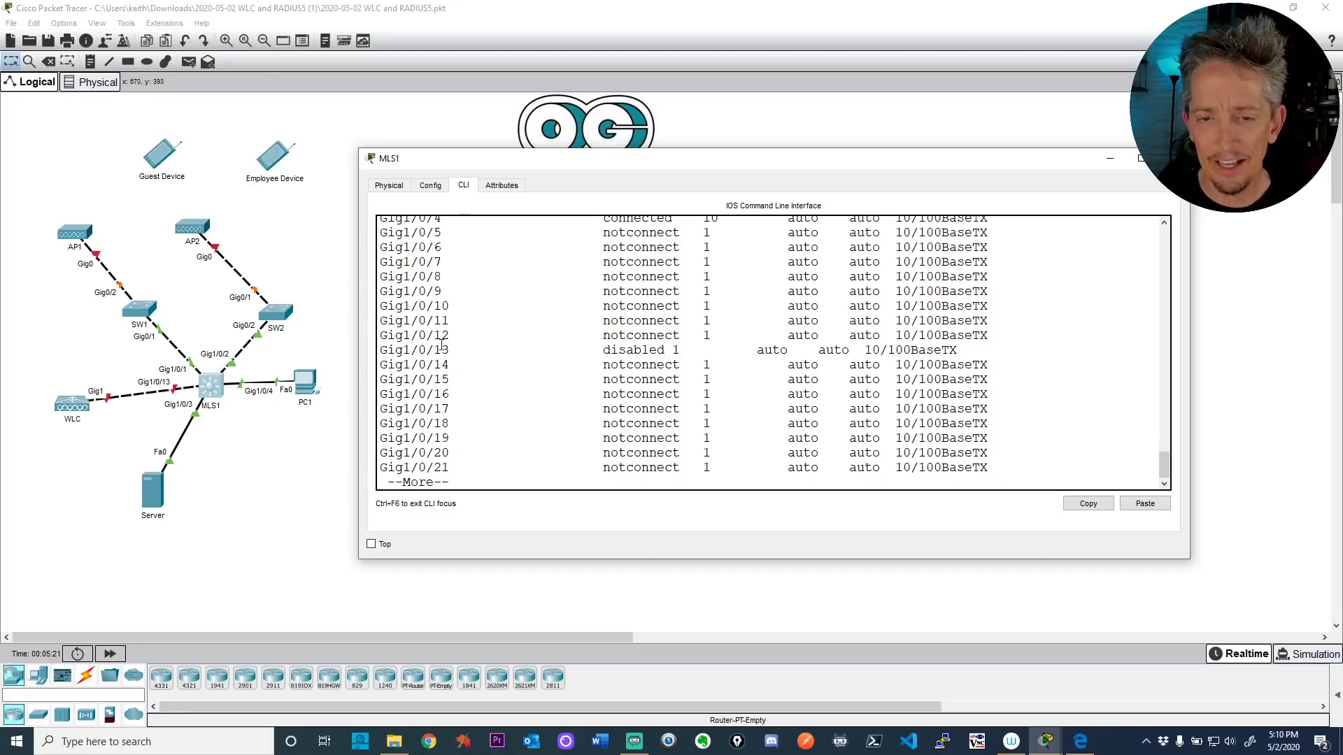
pyautogui.tripleClick(430, 350)
pyautogui.hotkey('ctrl', 'c')
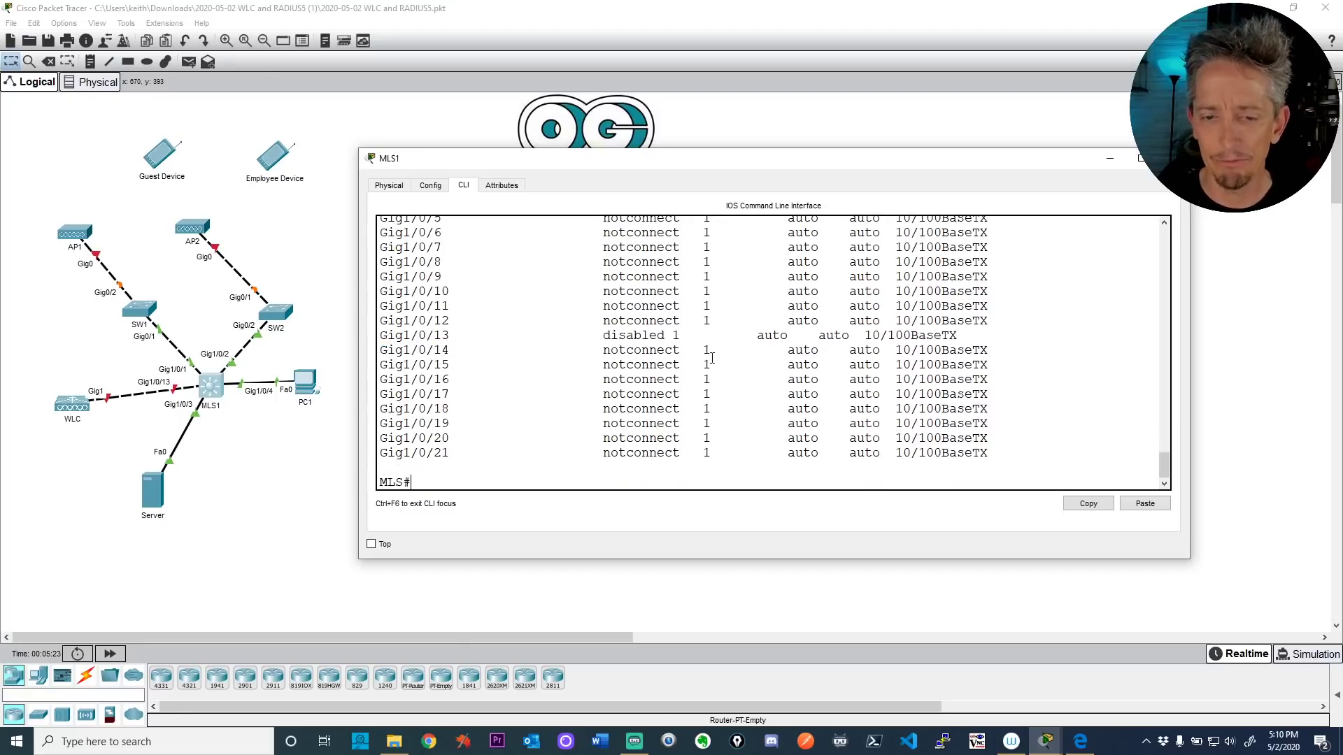
# Step: Issue no shutdown on interface Gig1/0/13 from global configuration mode, then end
pyautogui.write('conf t')
pyautogui.press('Return')
pyautogui.write('int ')
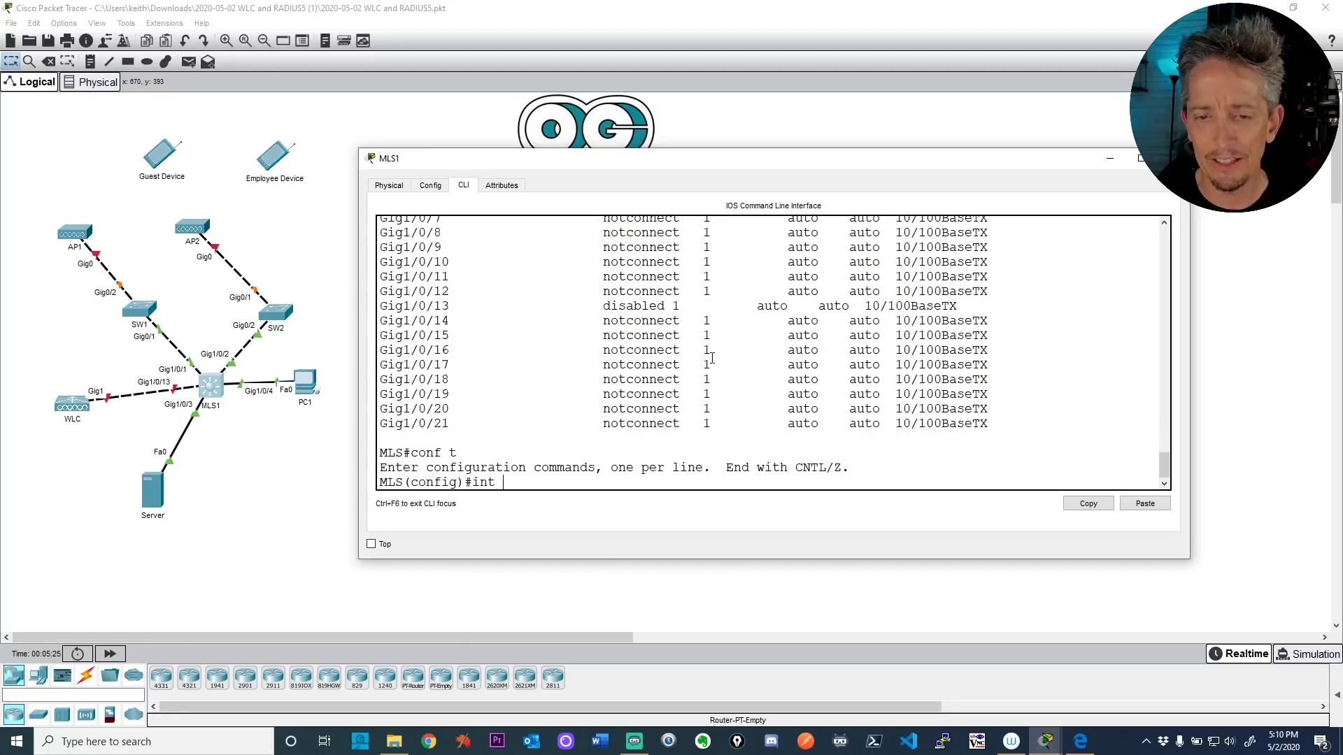
pyautogui.write('gig')
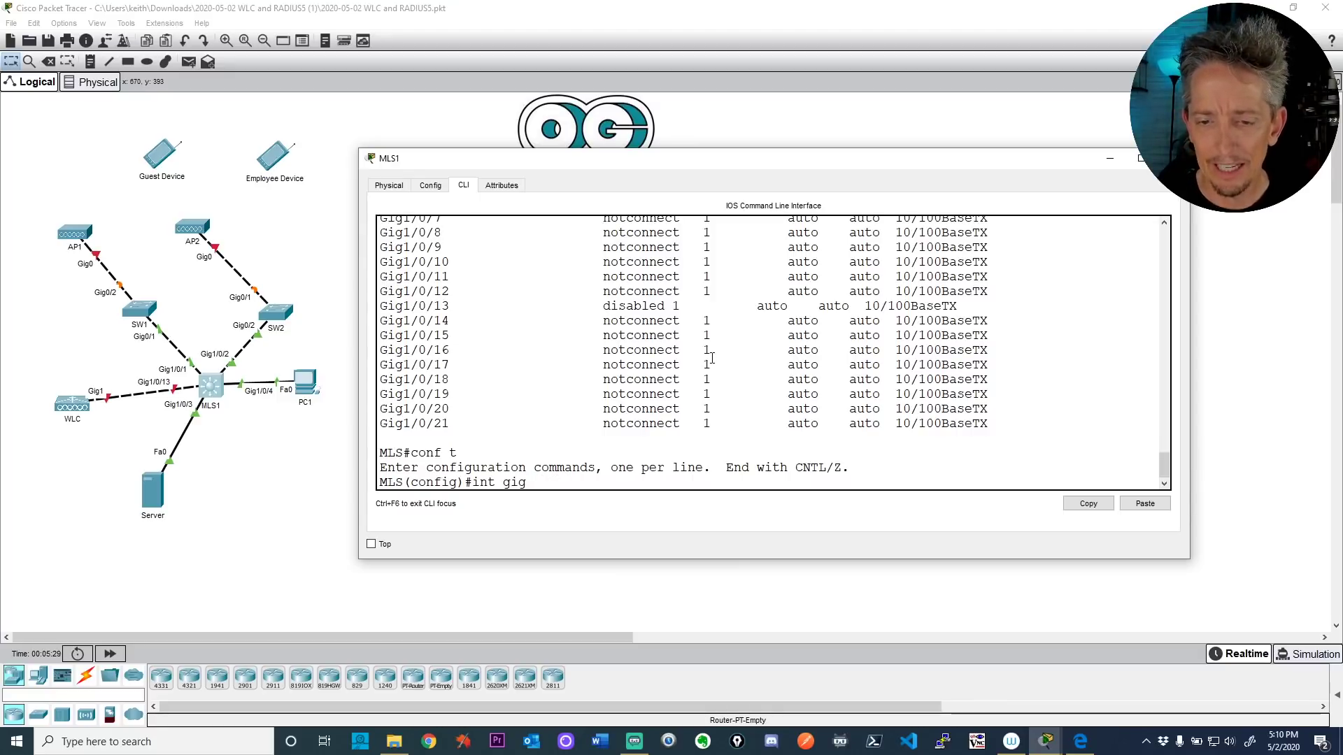
pyautogui.write(' 1/')
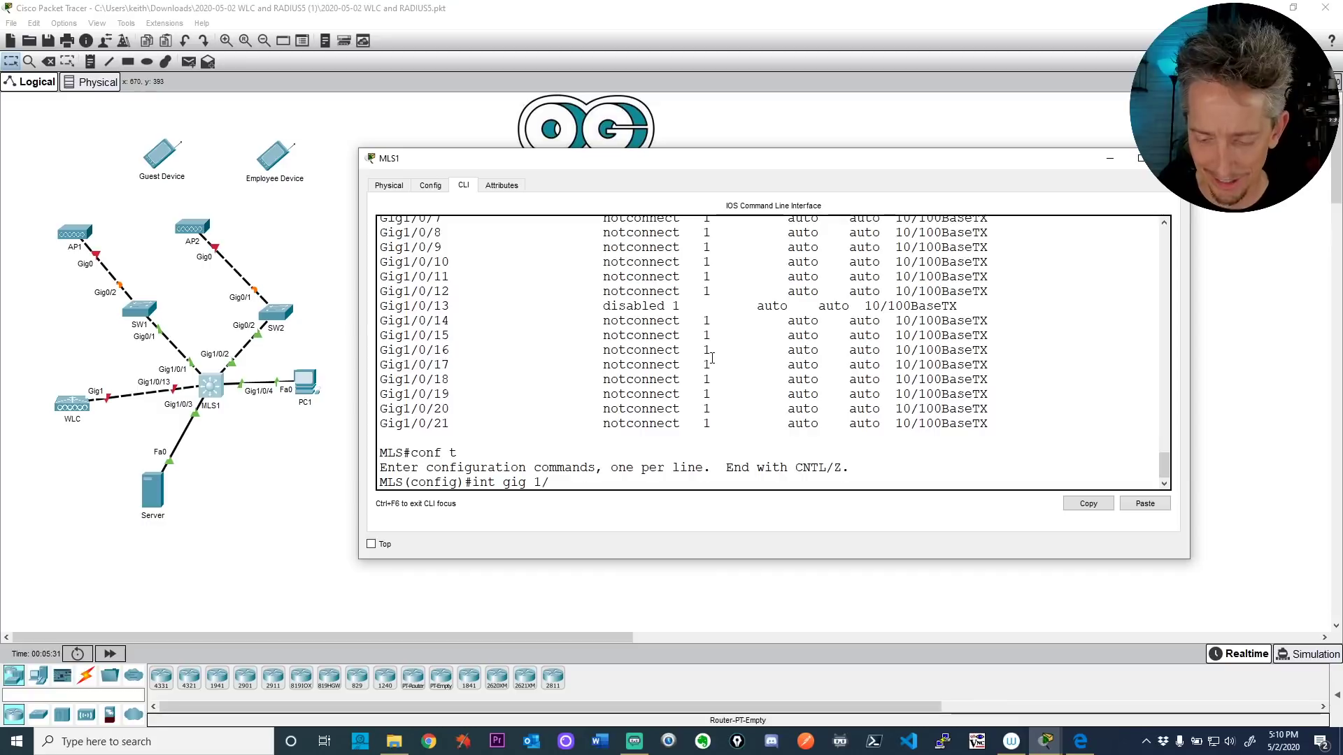
pyautogui.write('0/13')
pyautogui.press('Return')
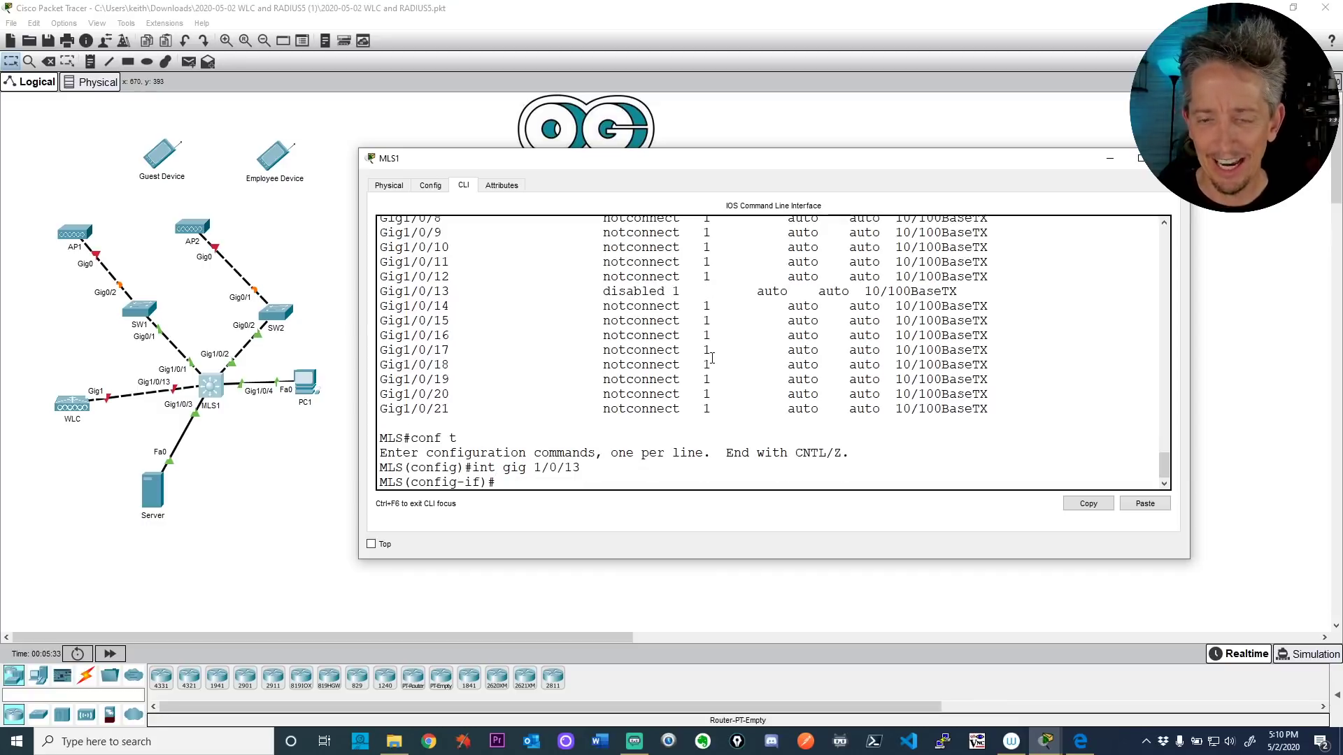
pyautogui.write('no sh')
pyautogui.press('Tab')
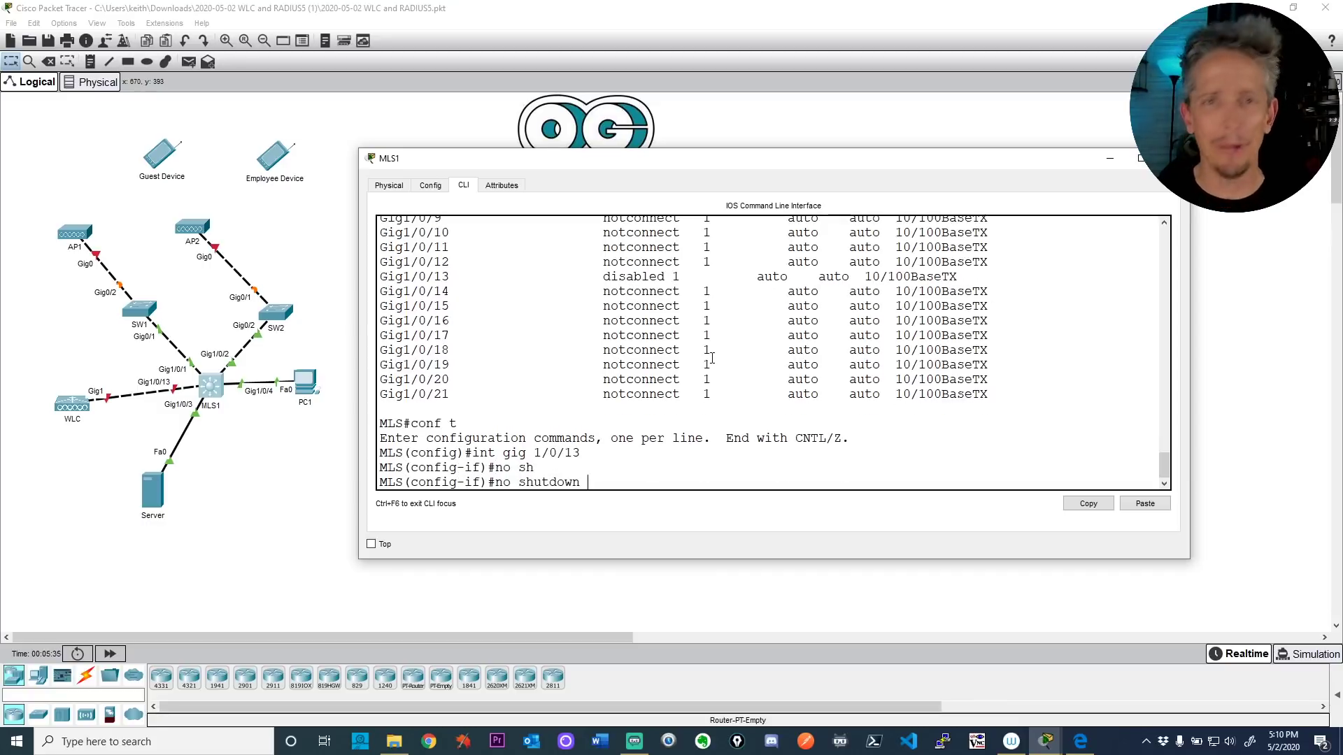
pyautogui.press('Return')
pyautogui.write('end')
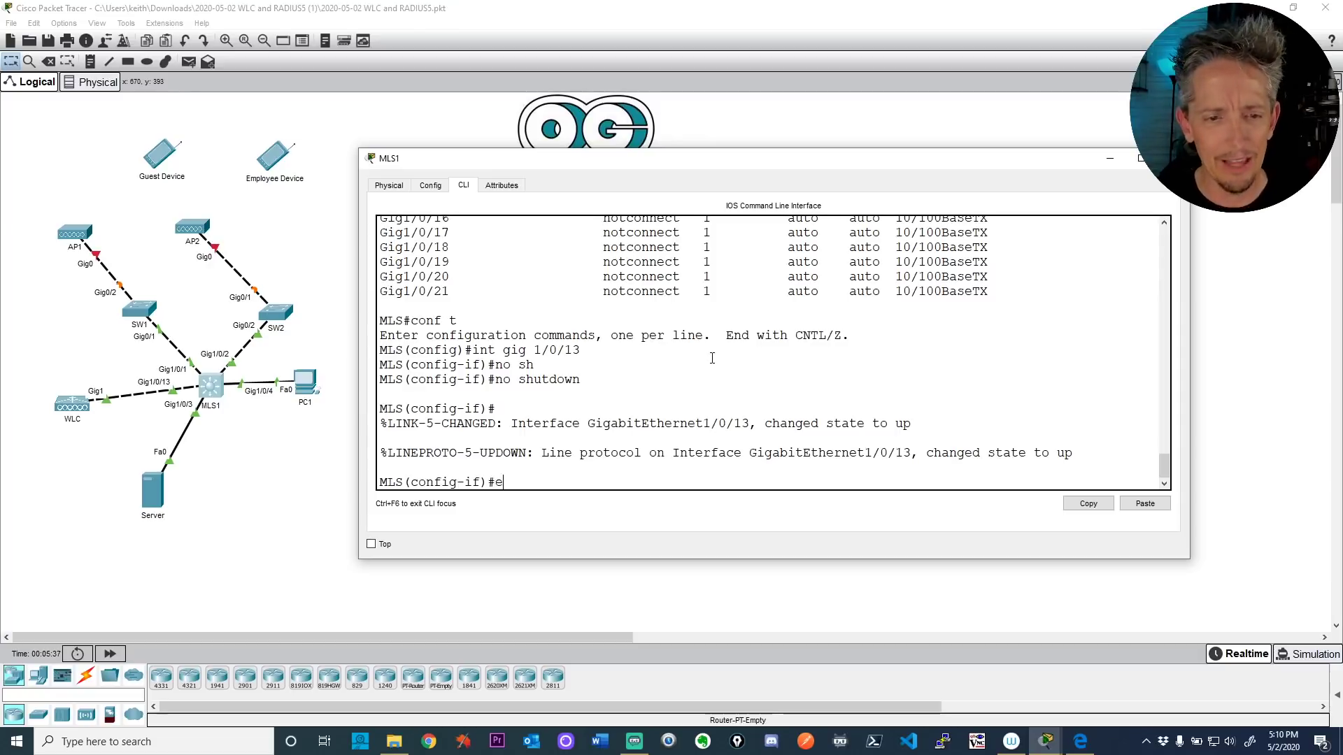
pyautogui.press('Return')
pyautogui.press('Return')
pyautogui.press('Return')
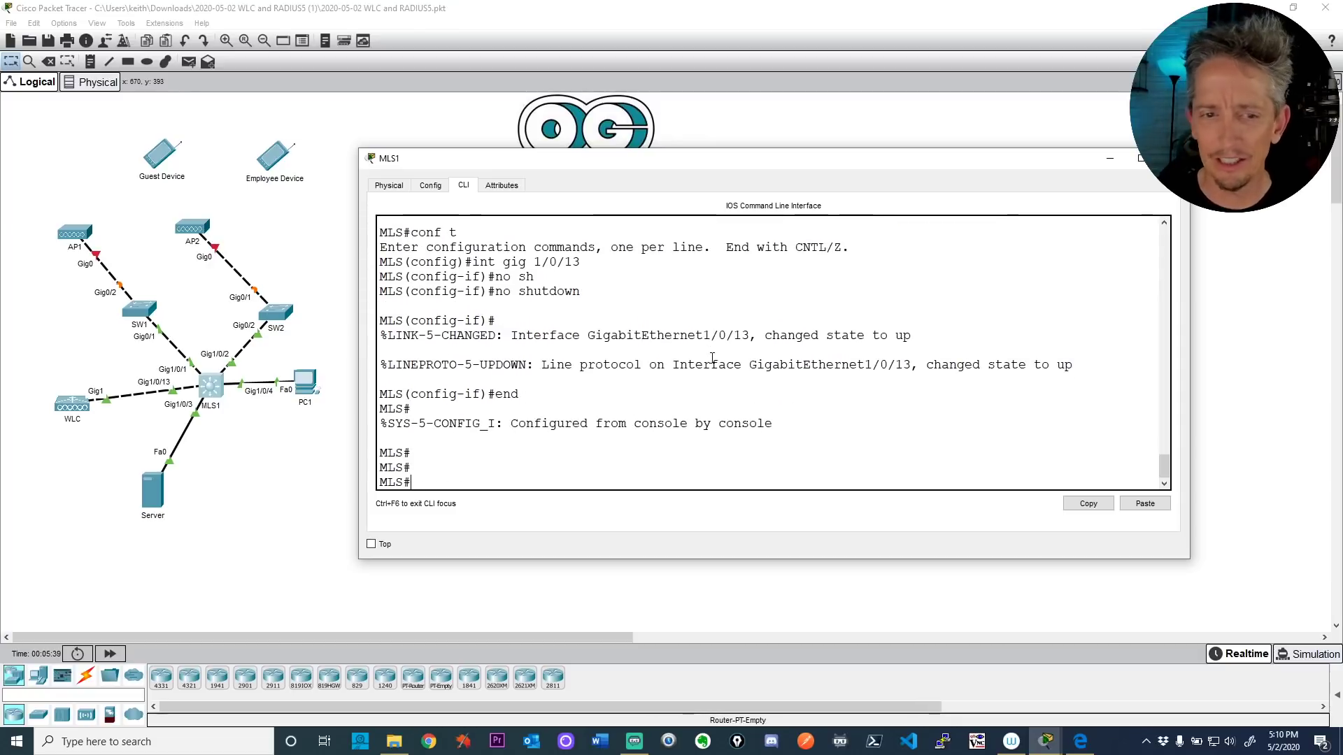
# Step: Plug the power adapters into both AP1 and AP2 from their Physical views
pyautogui.click(80, 238)
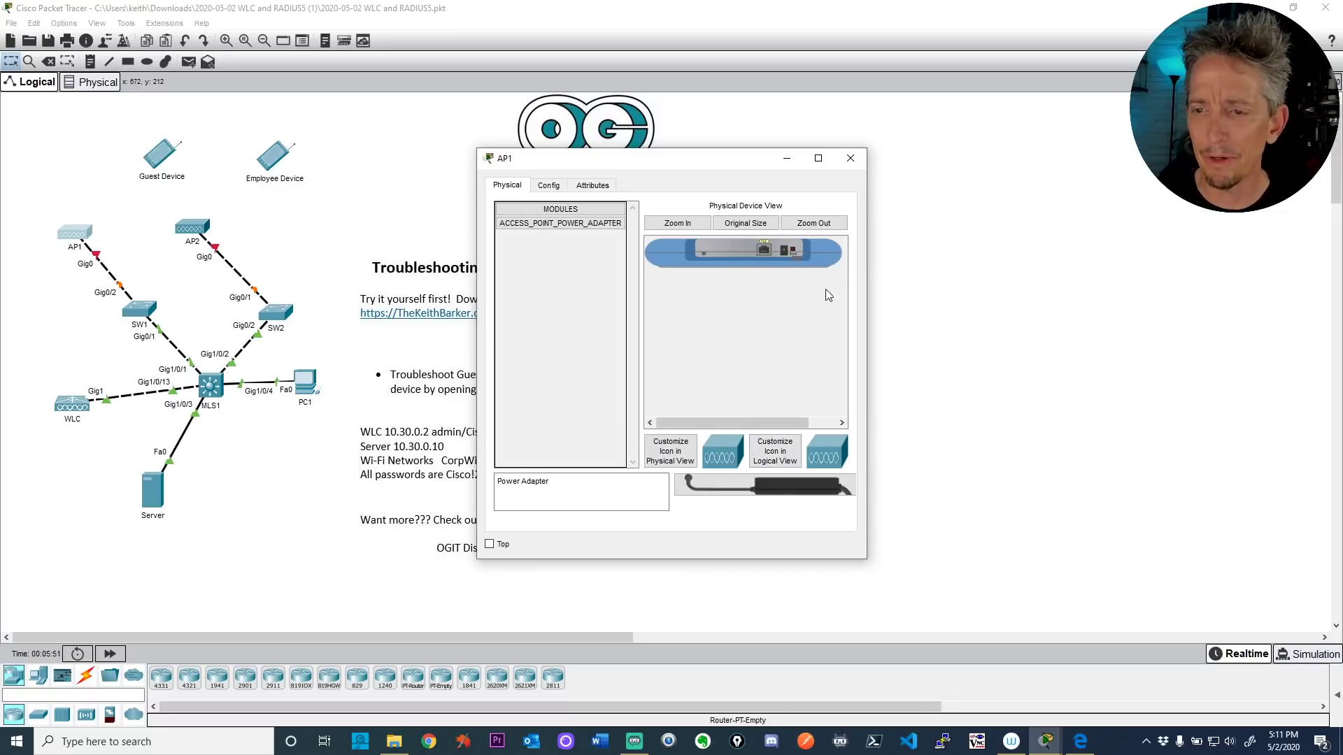
pyautogui.moveTo(773, 486); pyautogui.dragTo(787, 256)
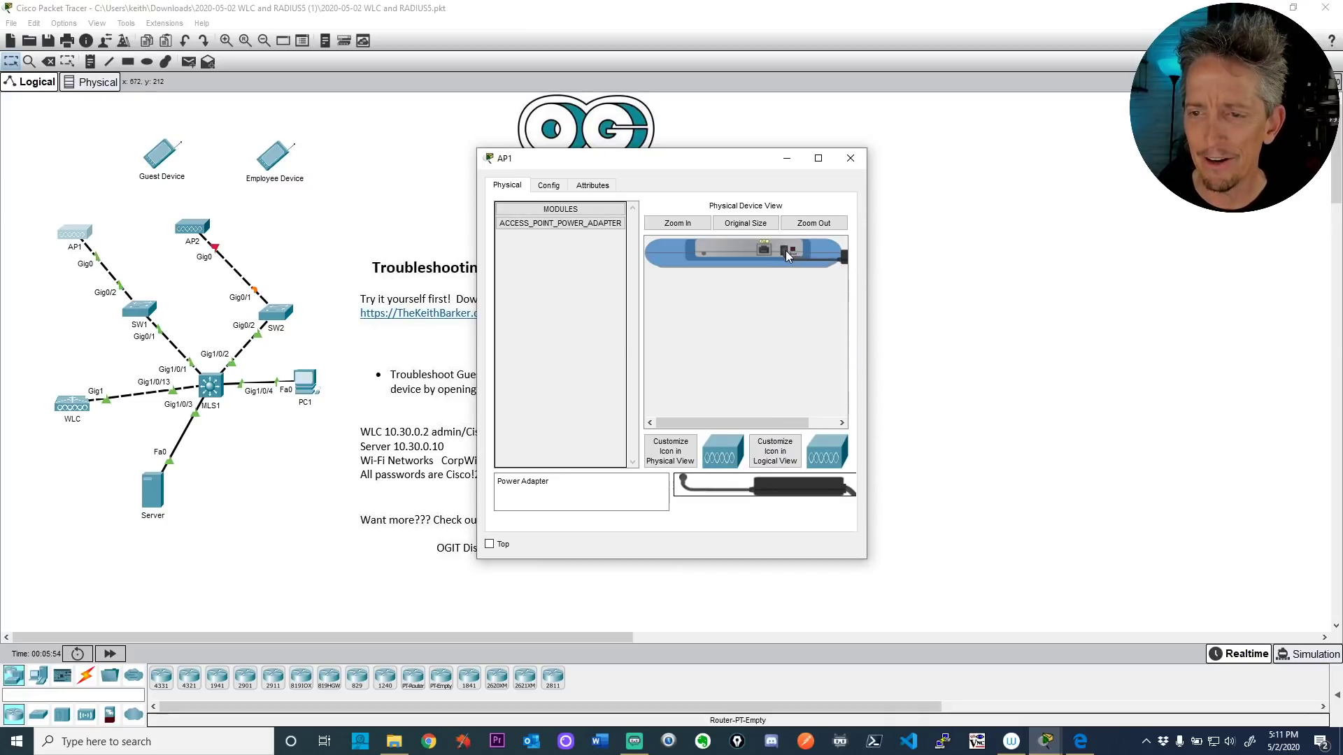
pyautogui.click(201, 228)
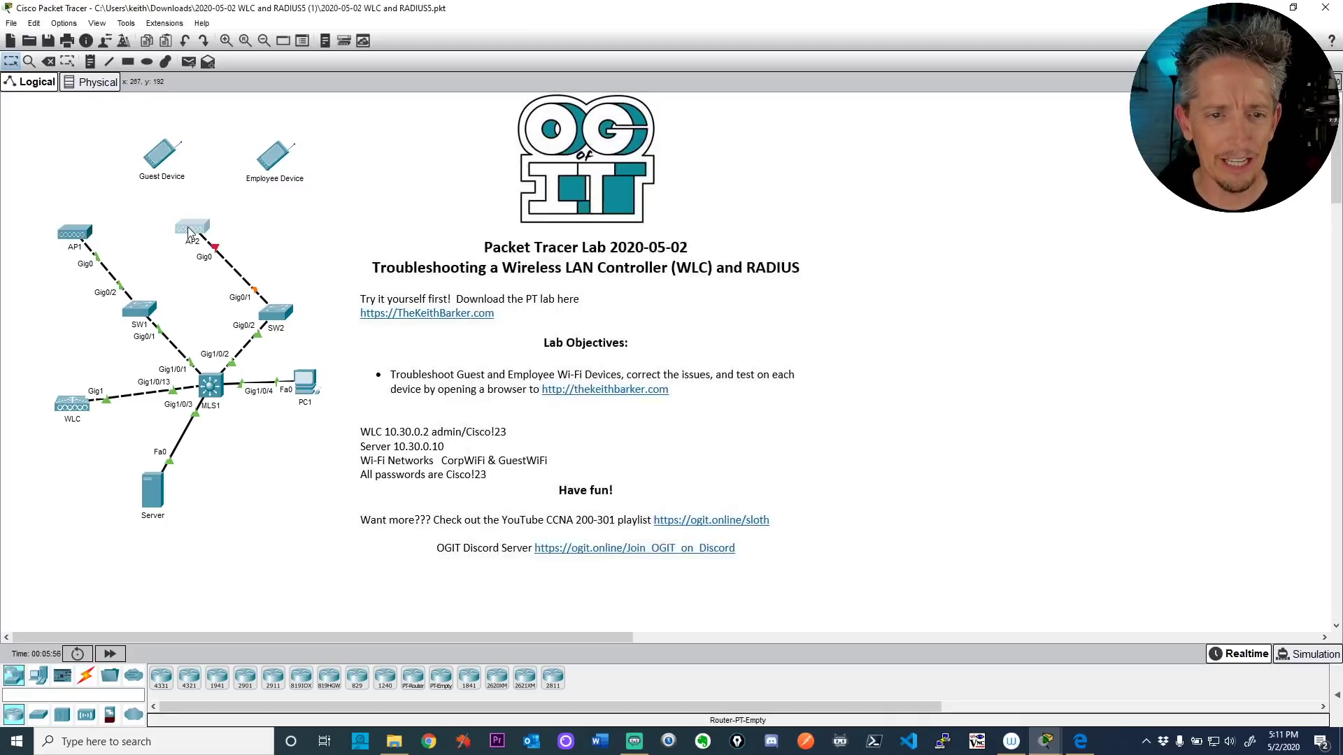
pyautogui.moveTo(776, 487); pyautogui.dragTo(787, 257)
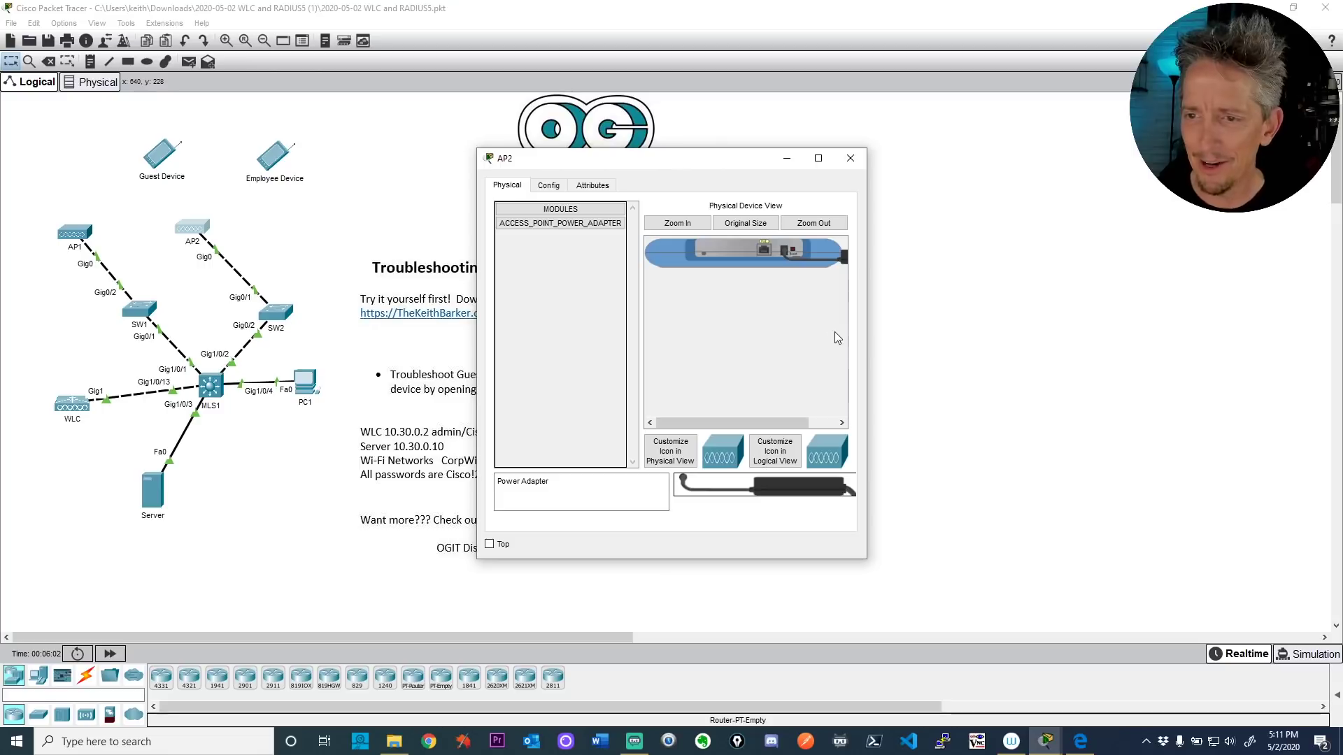
pyautogui.click(925, 365)
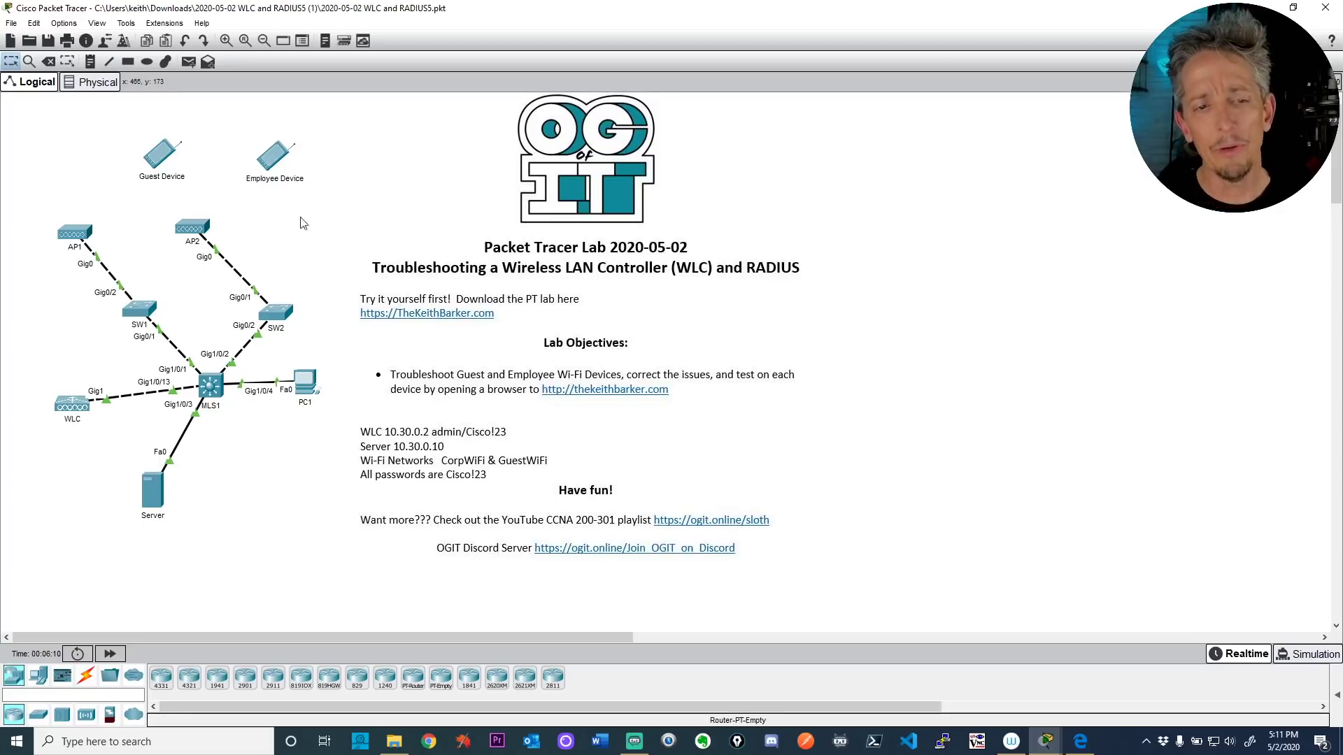
# Step: Check that both access points' uplinks show active link lights through SW1 and SW2
pyautogui.moveTo(76, 237)
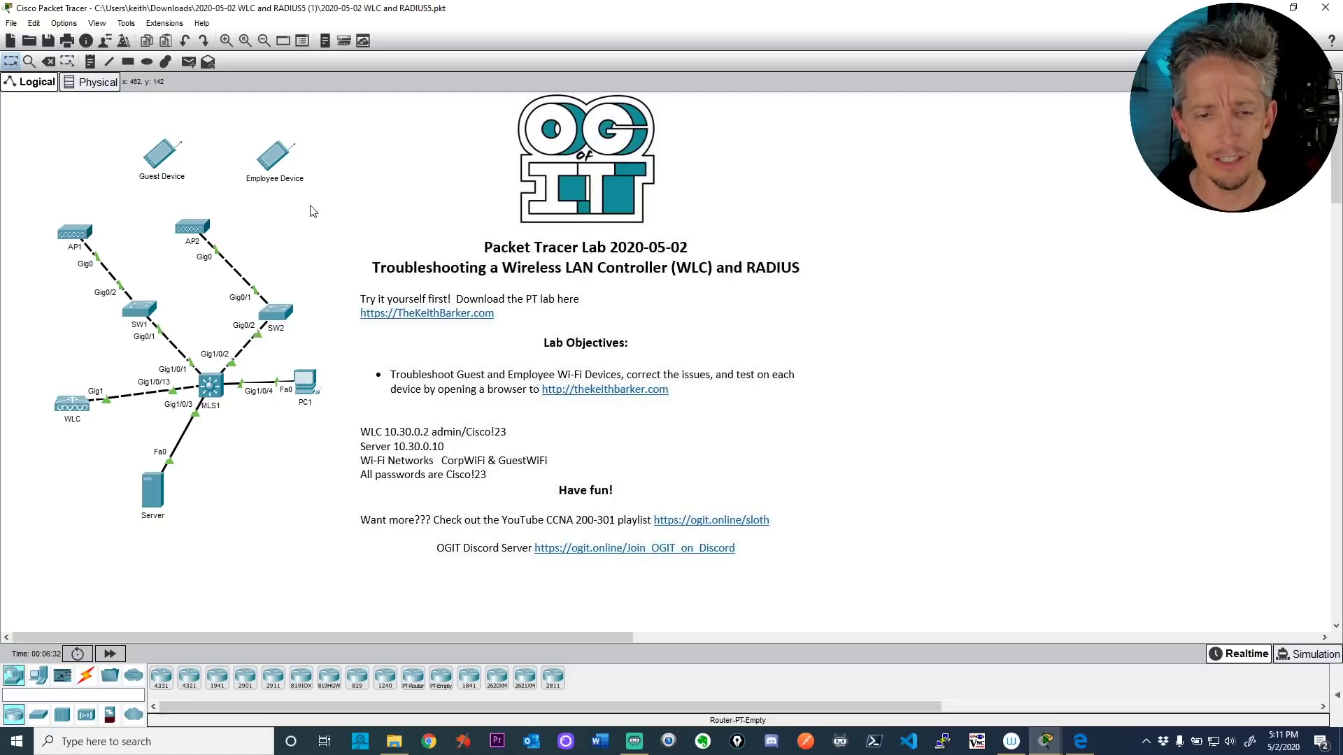
pyautogui.click(316, 391)
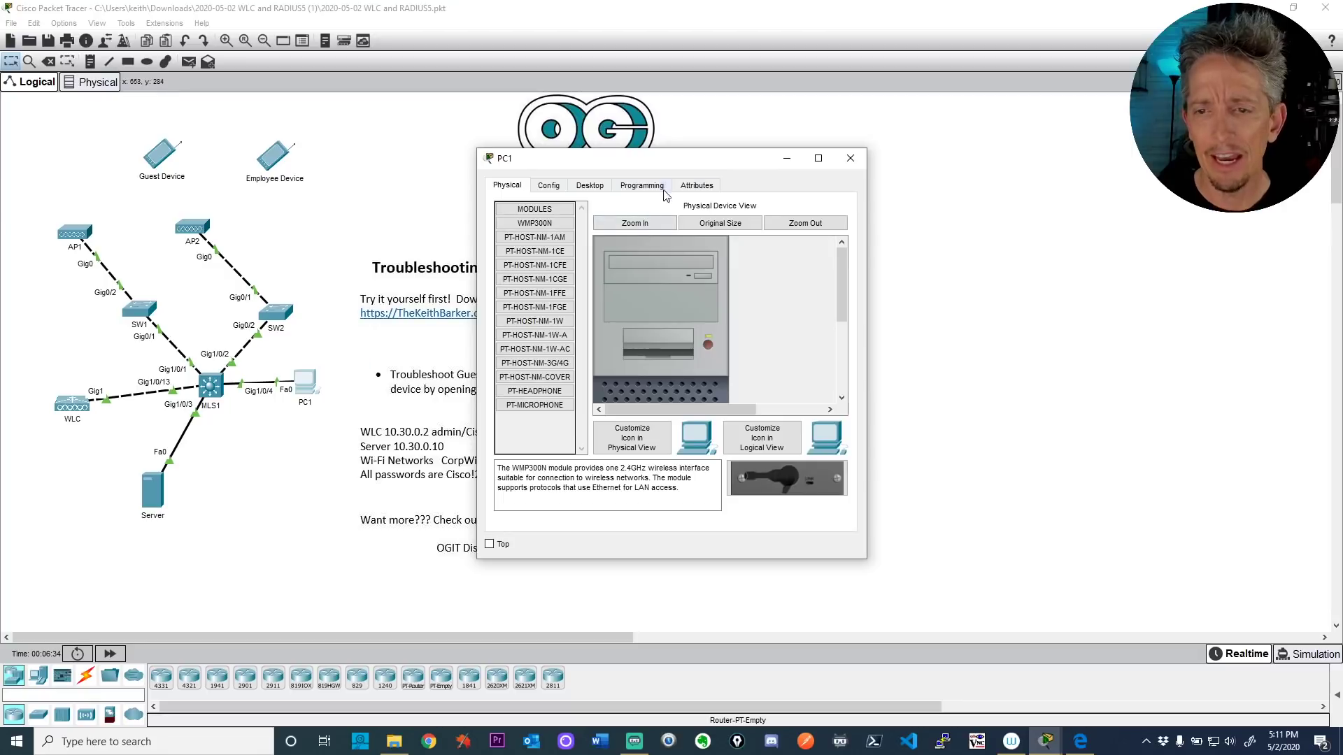
pyautogui.moveTo(868, 304); pyautogui.dragTo(1163, 304)
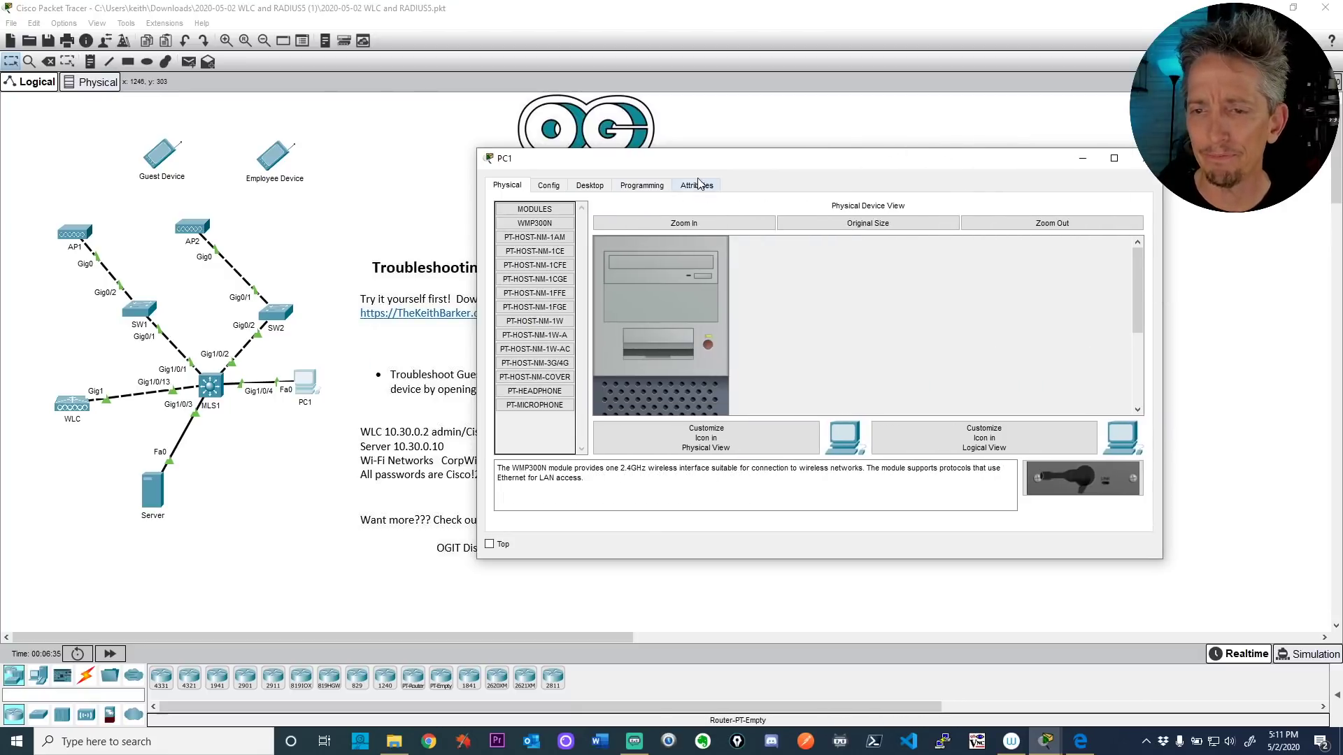
pyautogui.click(591, 185)
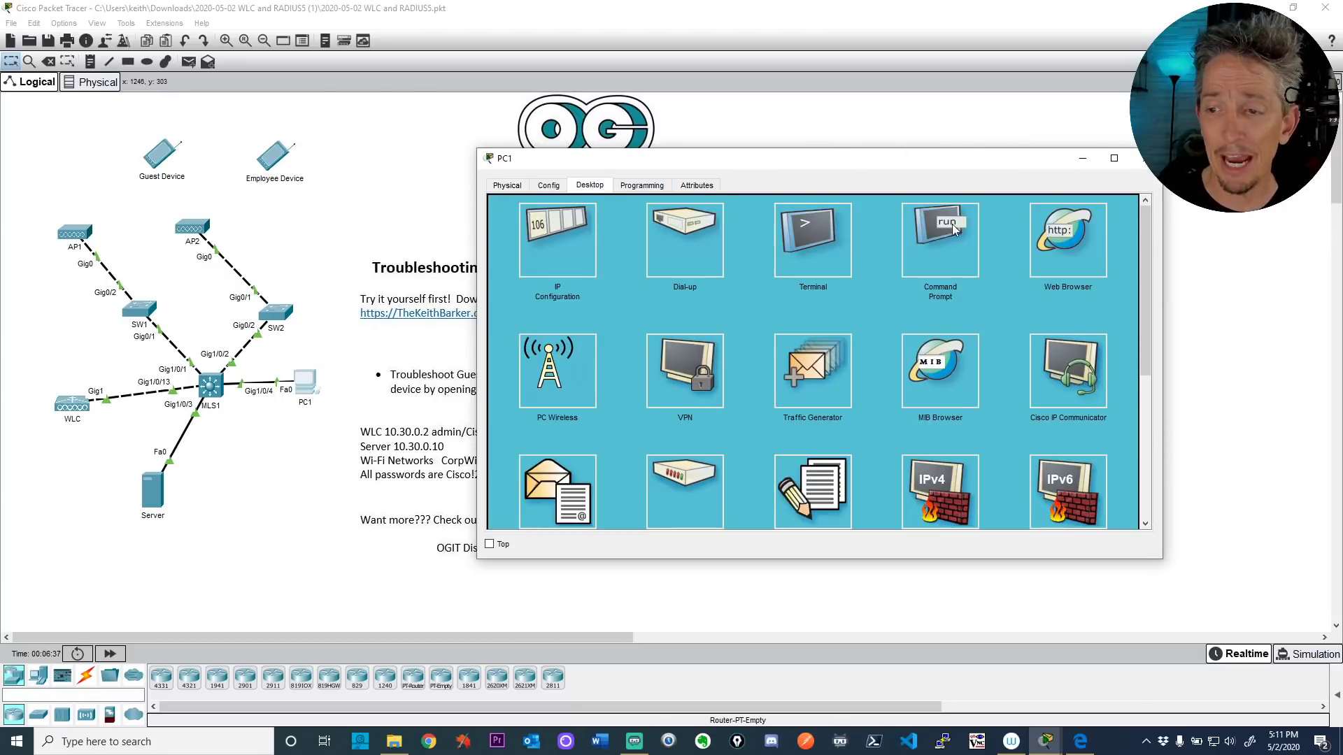
pyautogui.click(1064, 238)
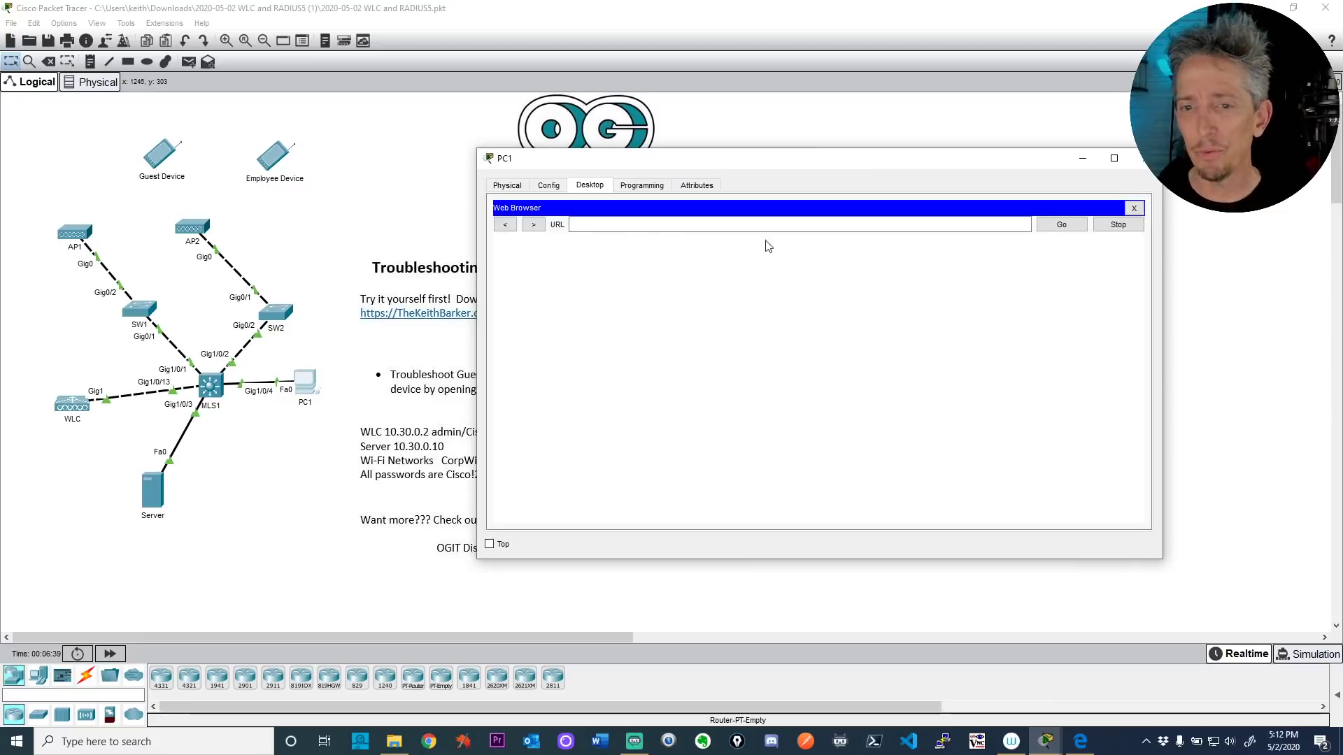
pyautogui.click(621, 223)
pyautogui.write('htt')
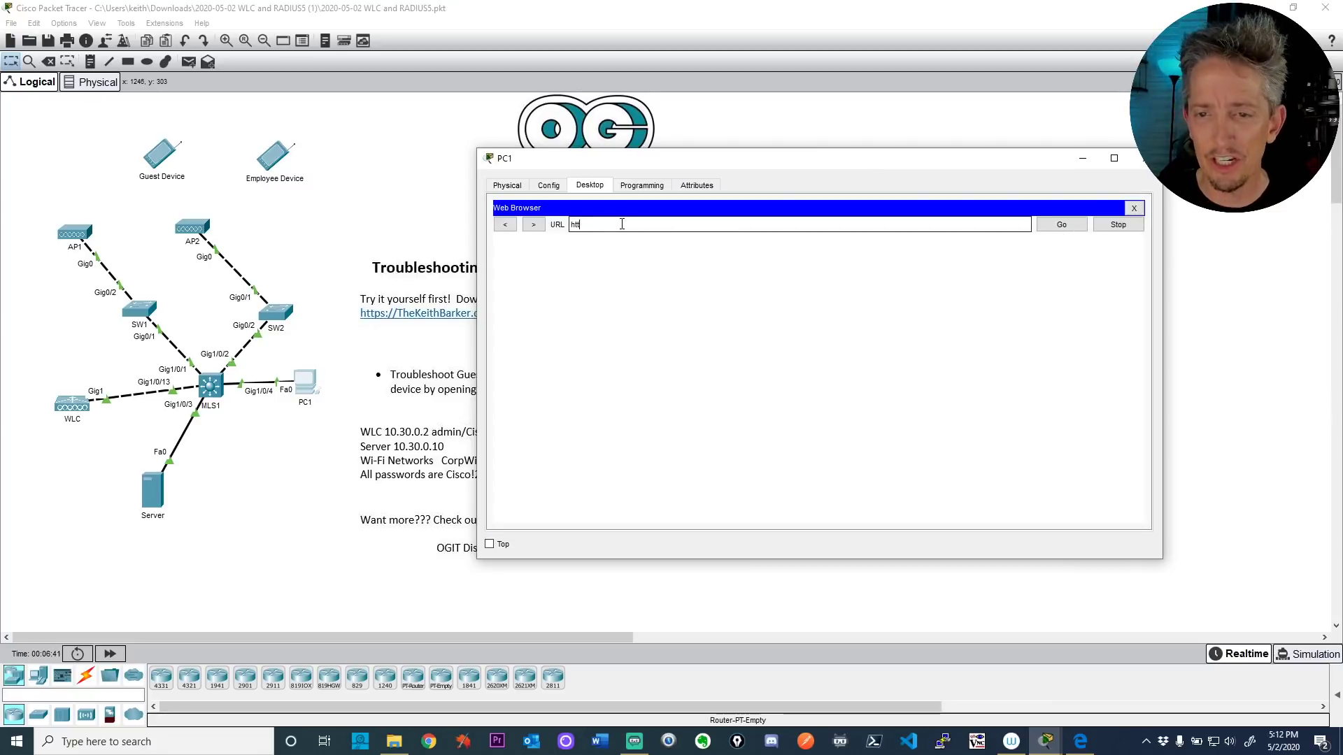
pyautogui.write('ps://')
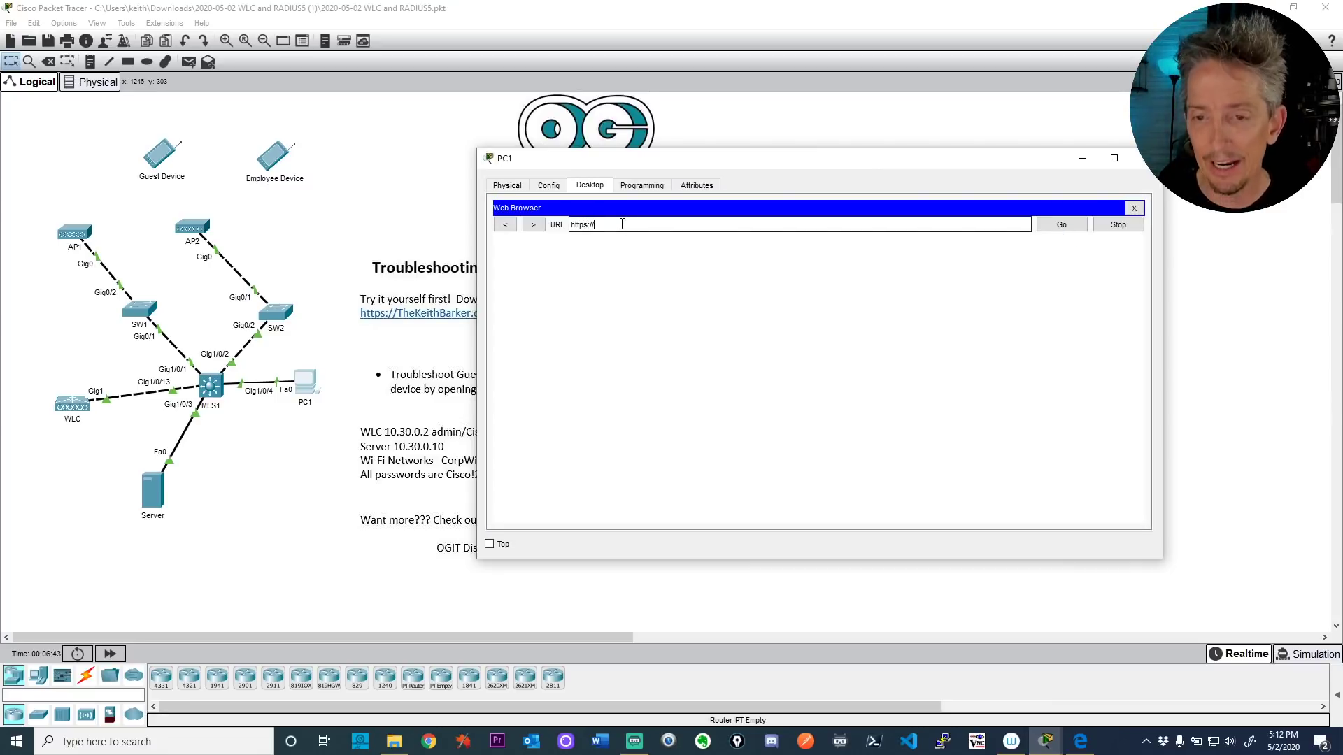
pyautogui.write('wlc')
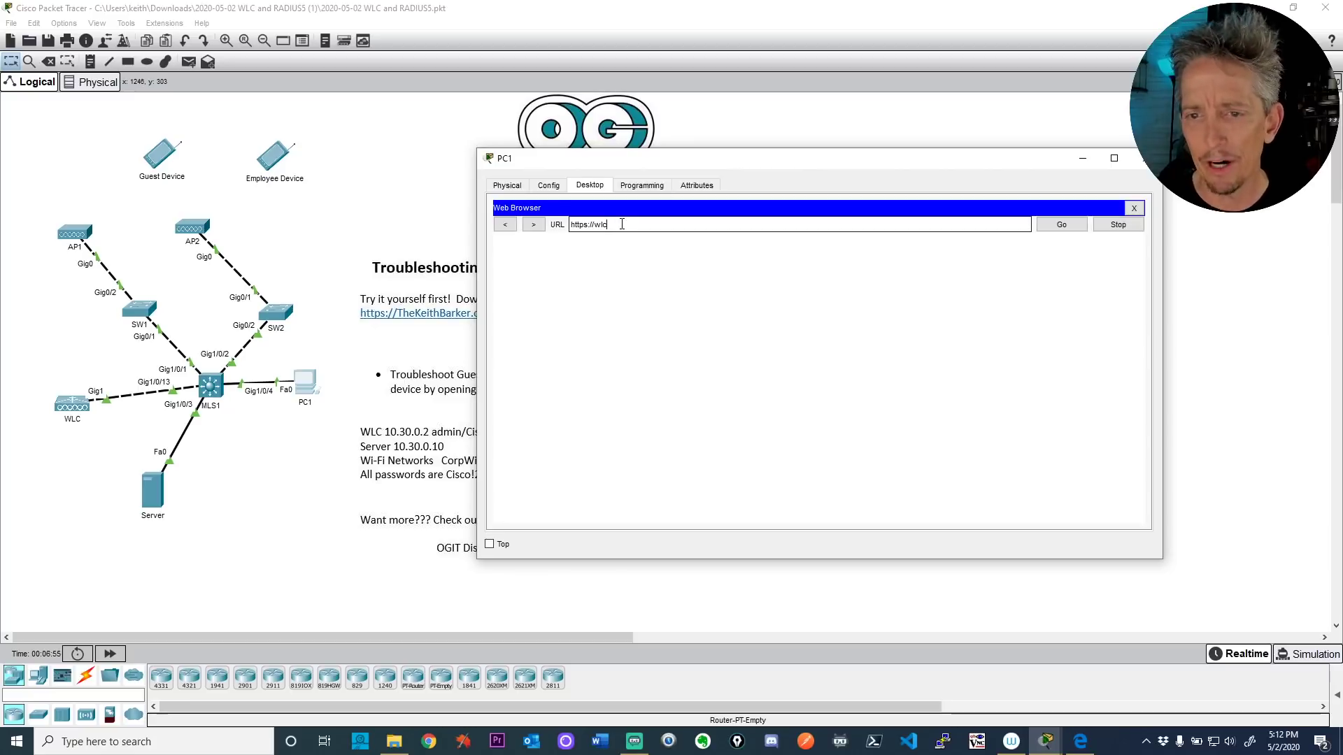
pyautogui.press('Return')
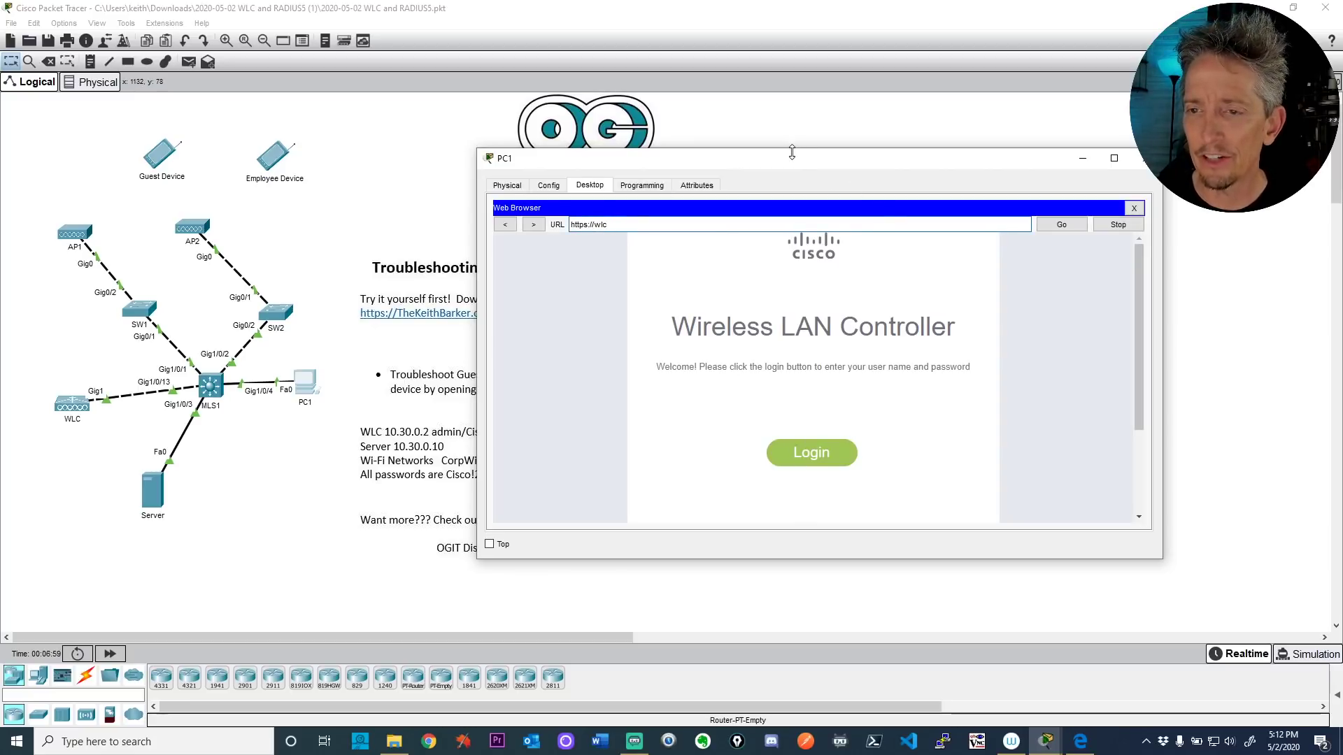
# Step: Log into the controller's web GUI with the admin user name and password
pyautogui.moveTo(792, 152); pyautogui.dragTo(780, 16)
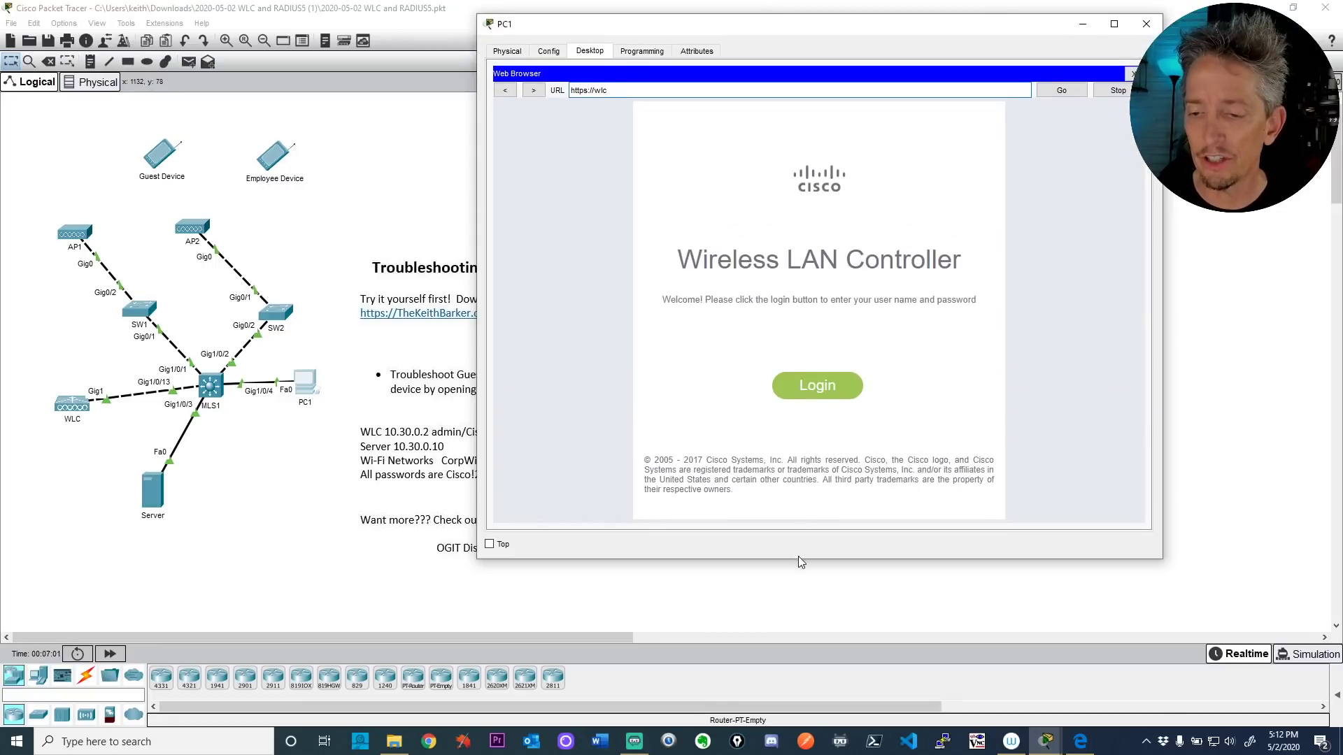
pyautogui.moveTo(798, 564); pyautogui.dragTo(785, 635)
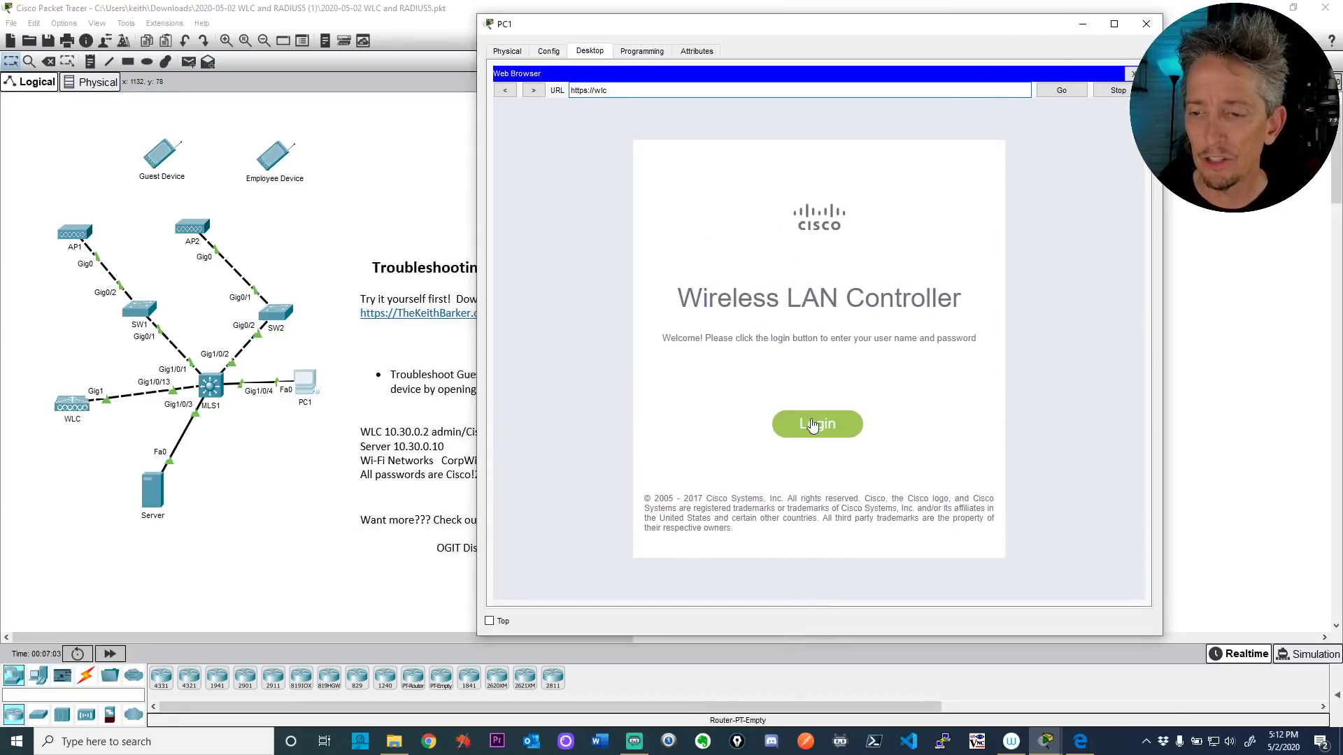
pyautogui.click(812, 435)
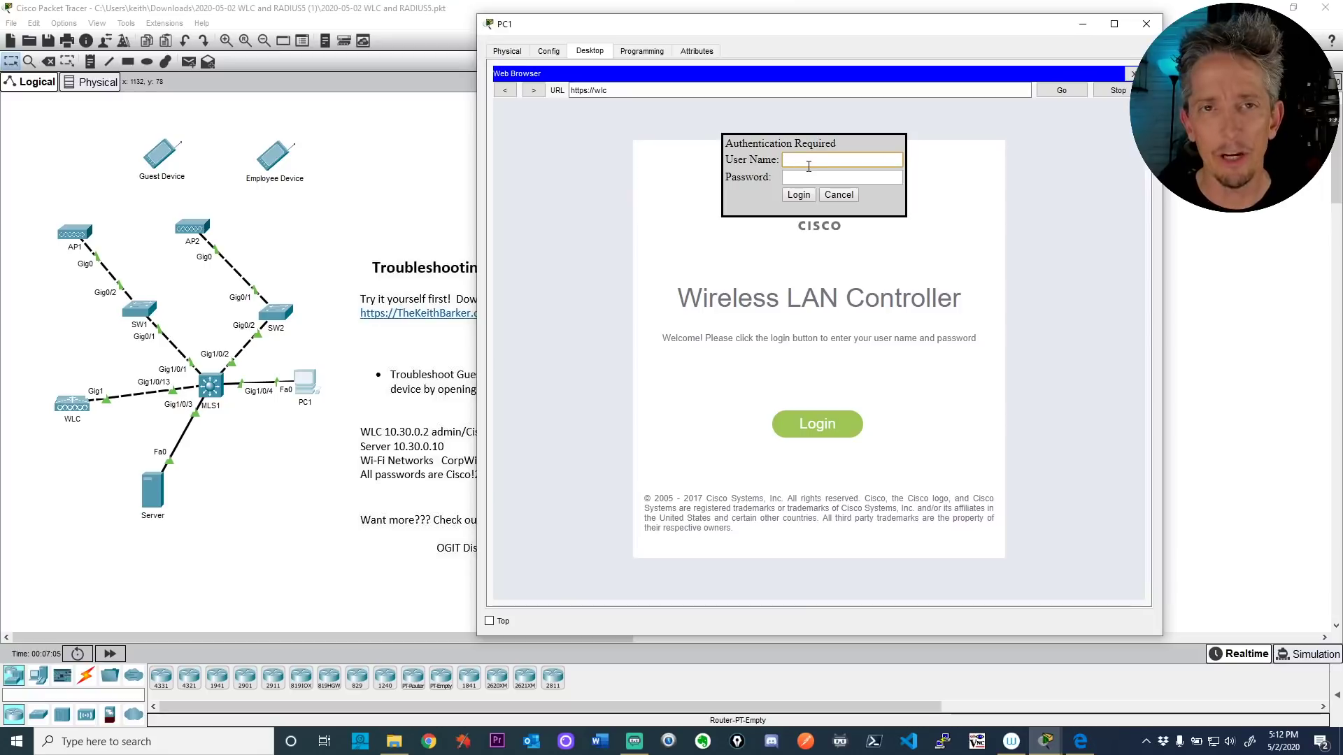
pyautogui.write('admin')
pyautogui.press('Tab')
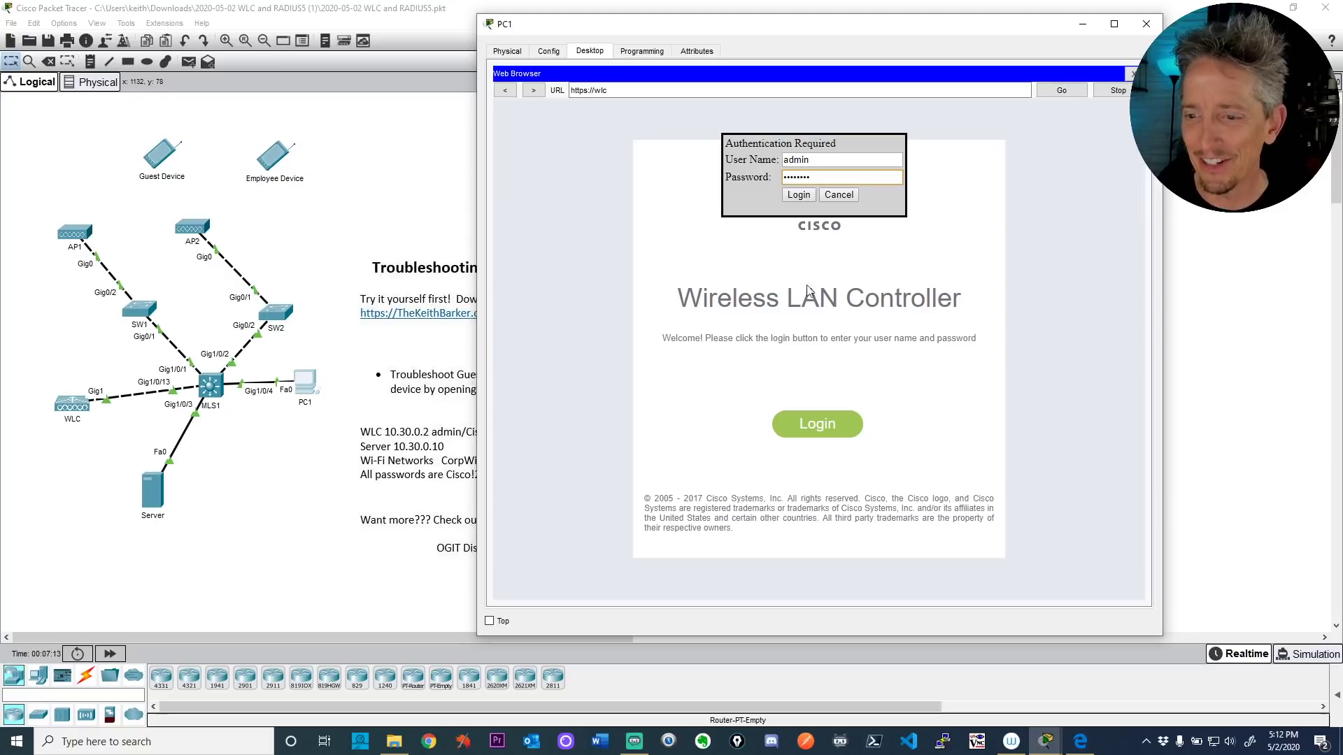
pyautogui.click(799, 195)
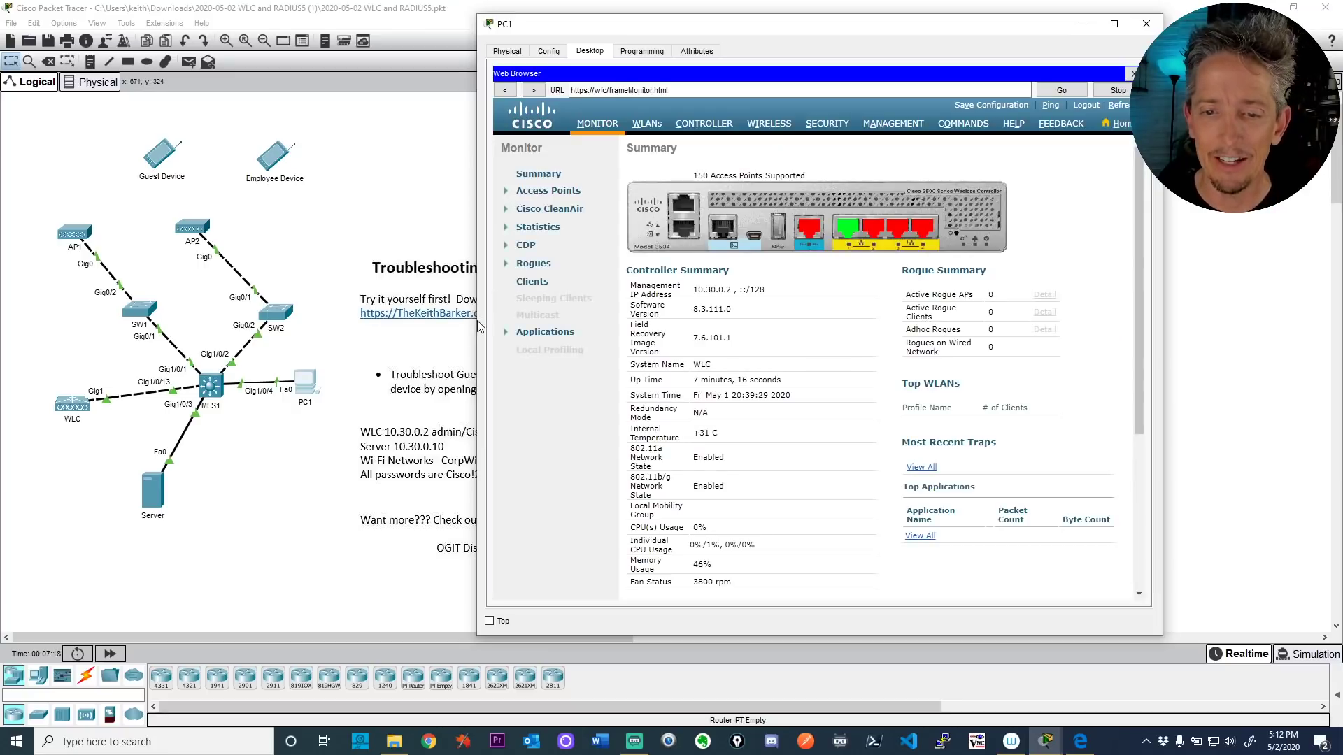
pyautogui.moveTo(474, 320); pyautogui.dragTo(343, 332)
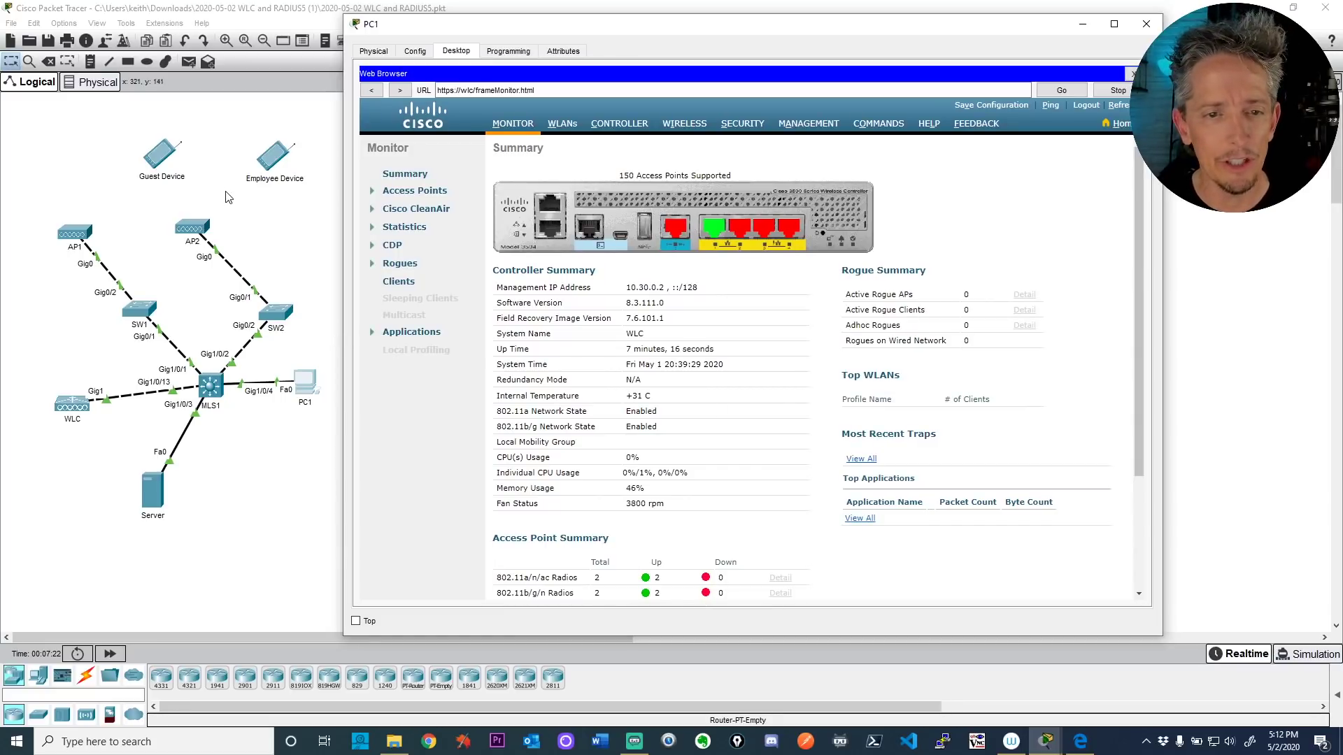
# Step: Set WLAN ID 1 (CorpWiFi) status to Enabled on the controller's WLANs page and apply
pyautogui.click(266, 246)
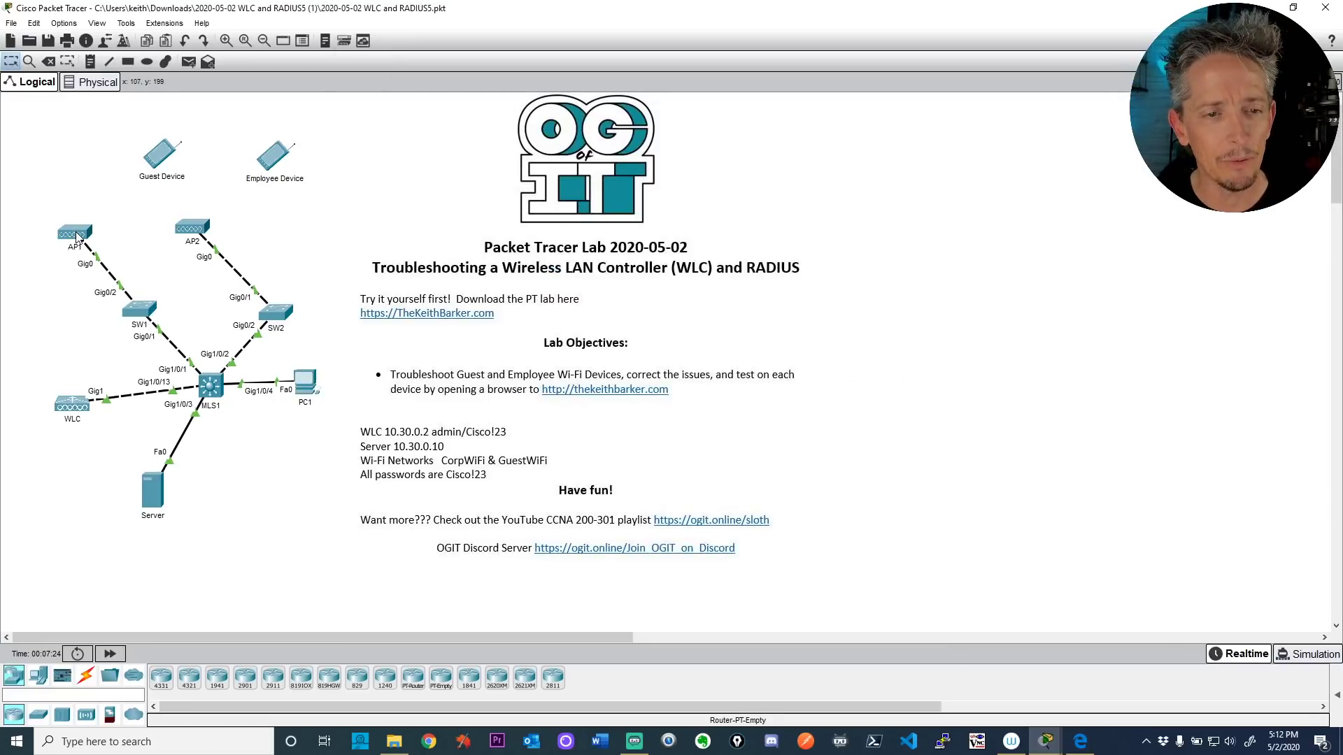
pyautogui.moveTo(77, 238)
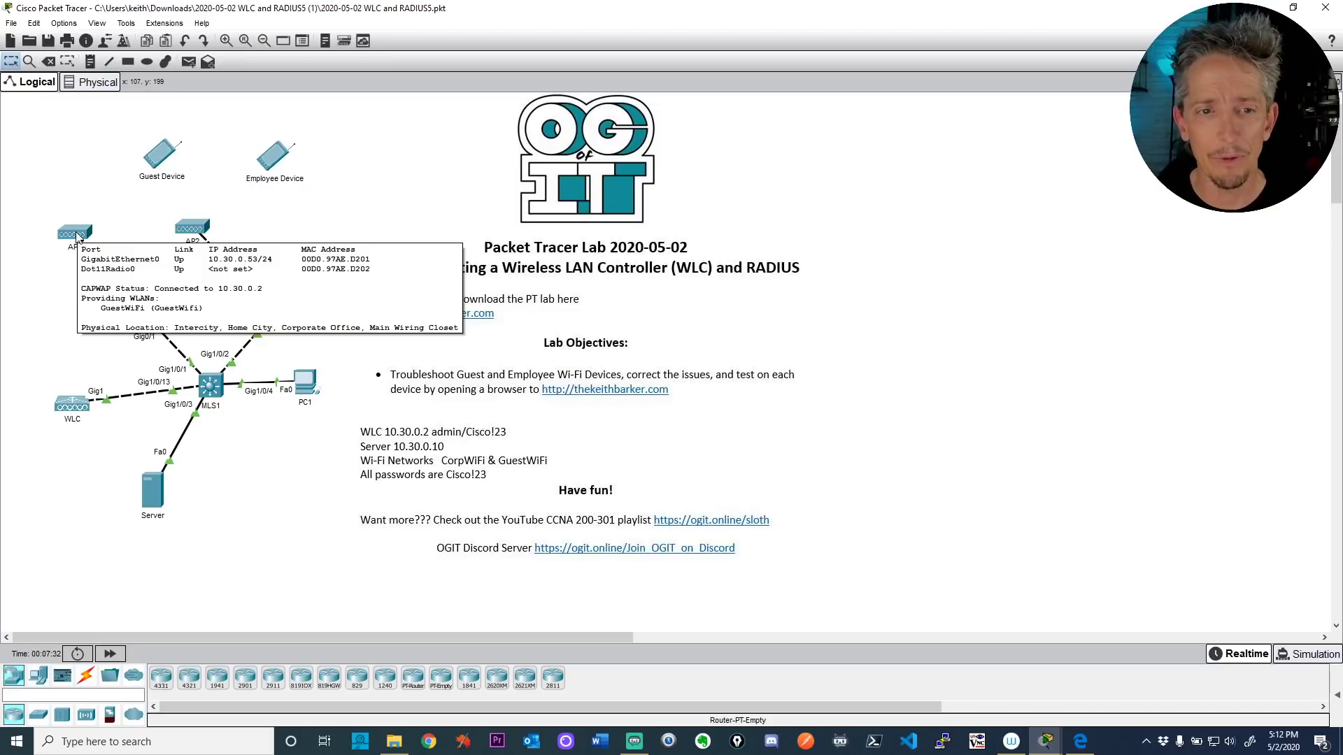
pyautogui.click(305, 384)
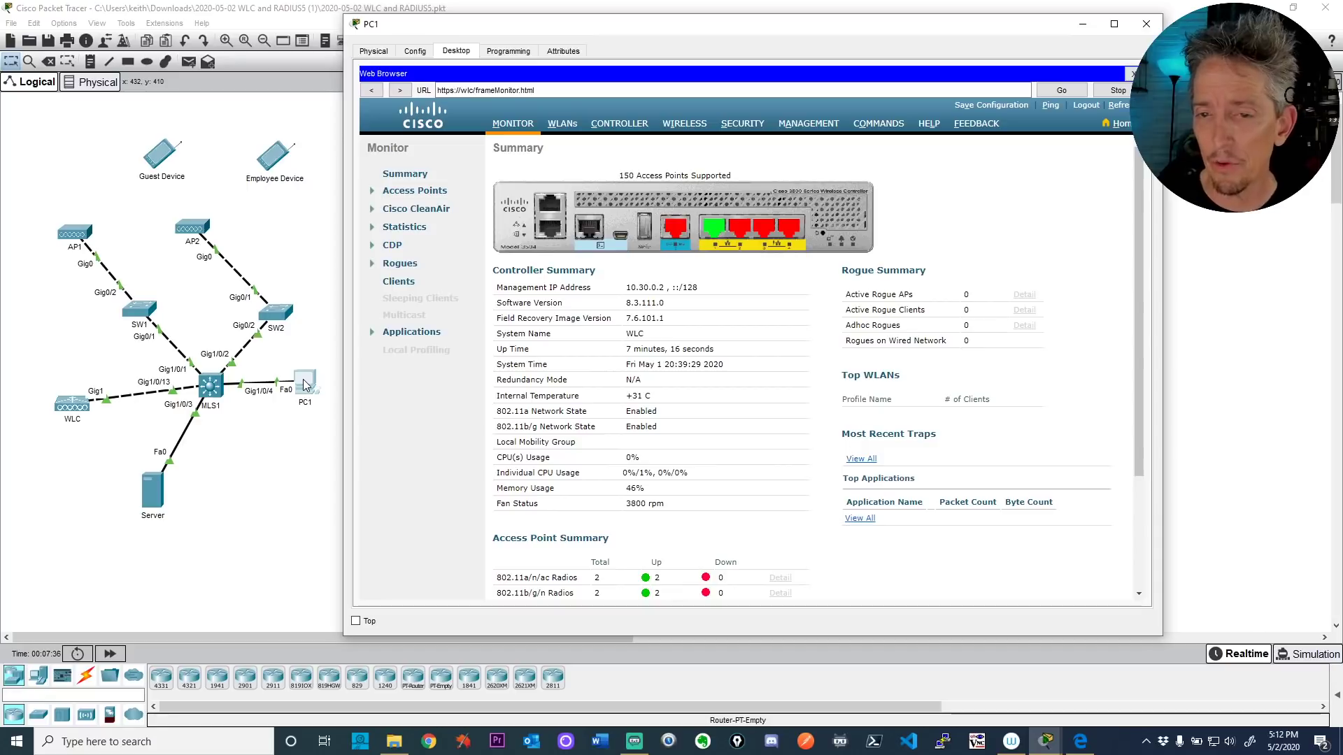
pyautogui.click(563, 126)
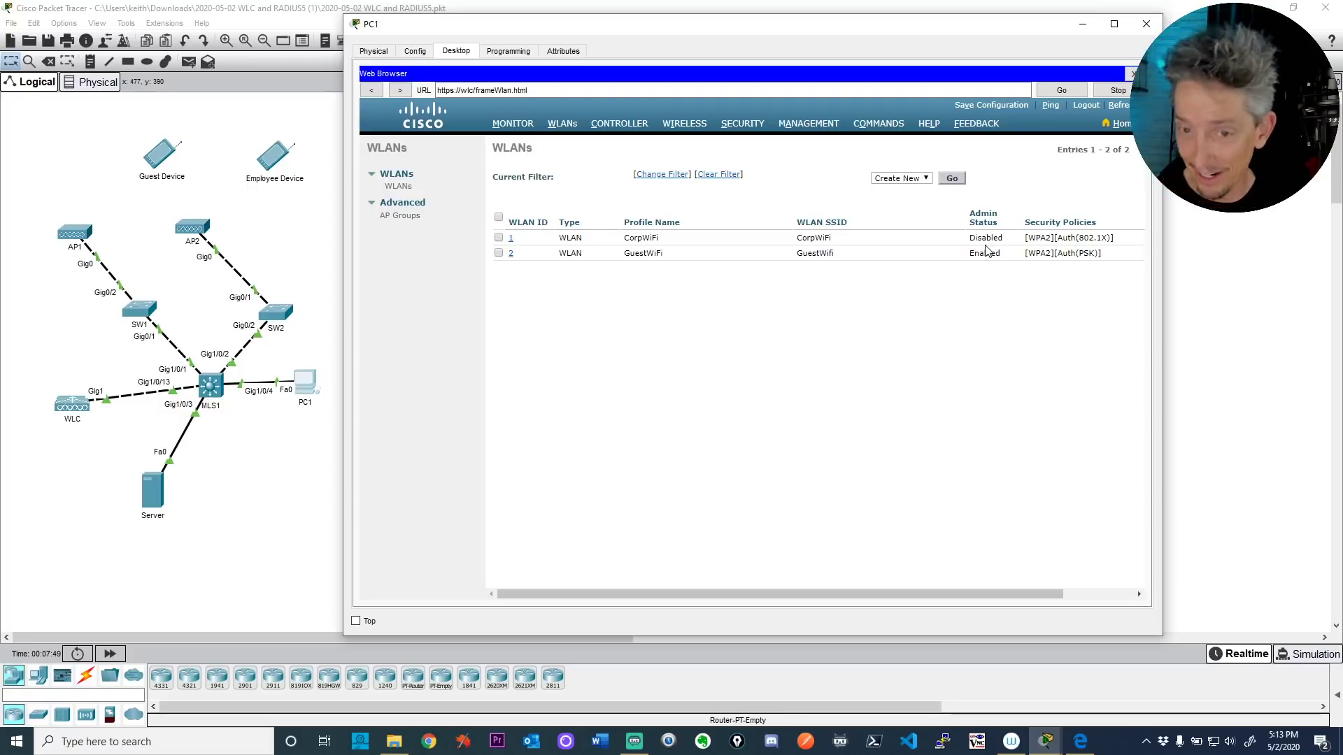
pyautogui.click(512, 242)
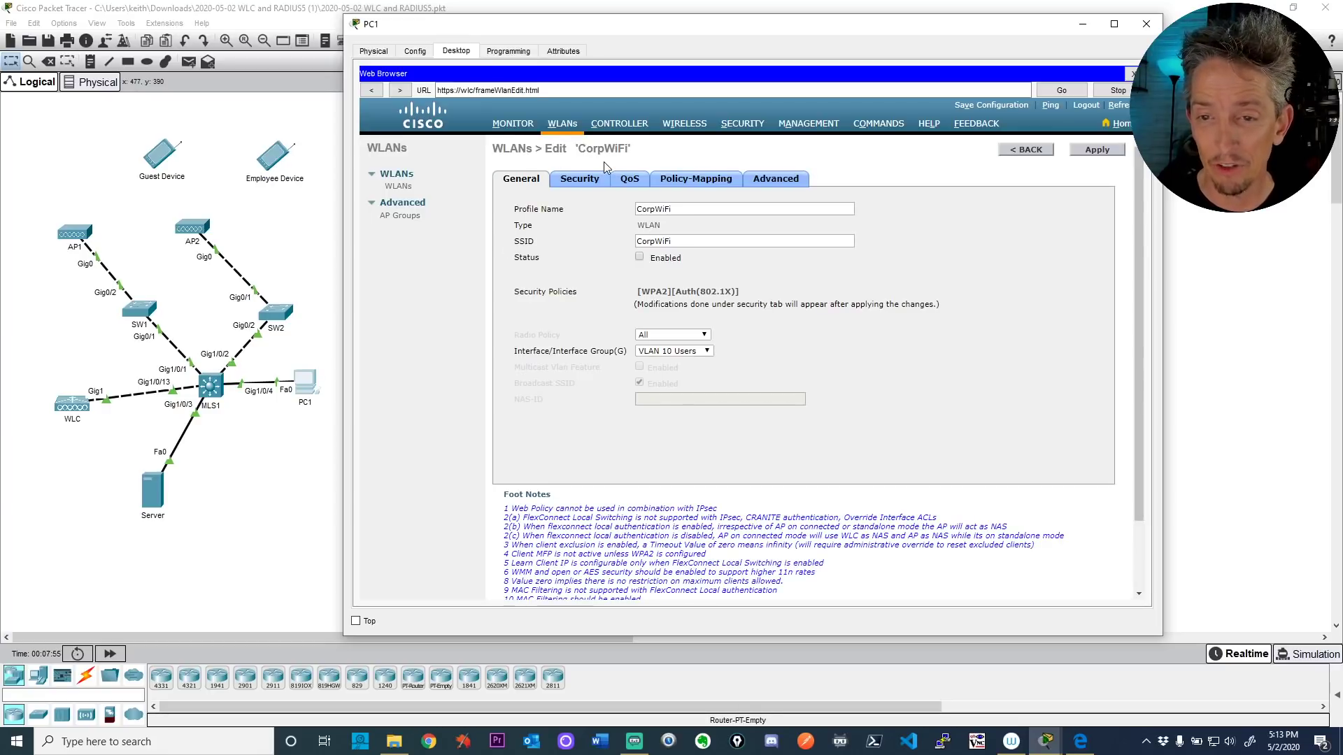
pyautogui.click(1094, 151)
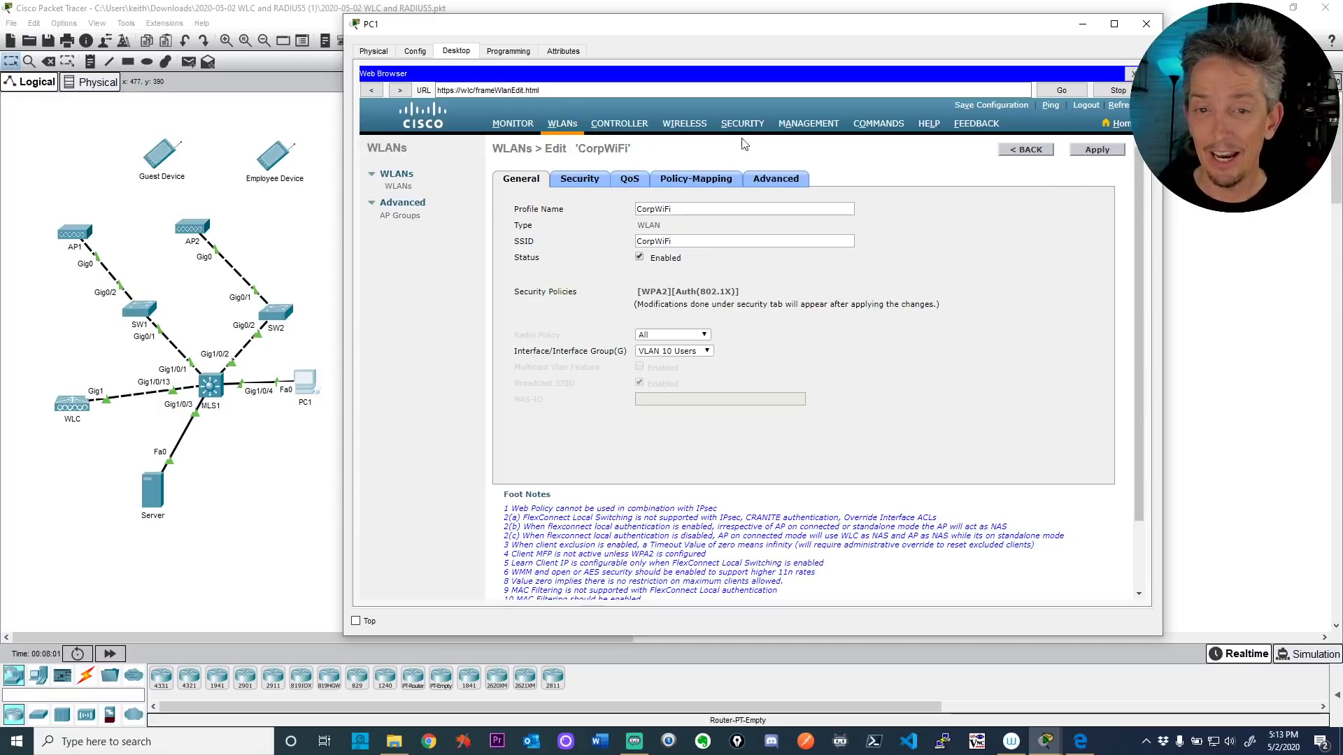
# Step: Bring the topology to the front and open the Guest Device's window
pyautogui.click(293, 223)
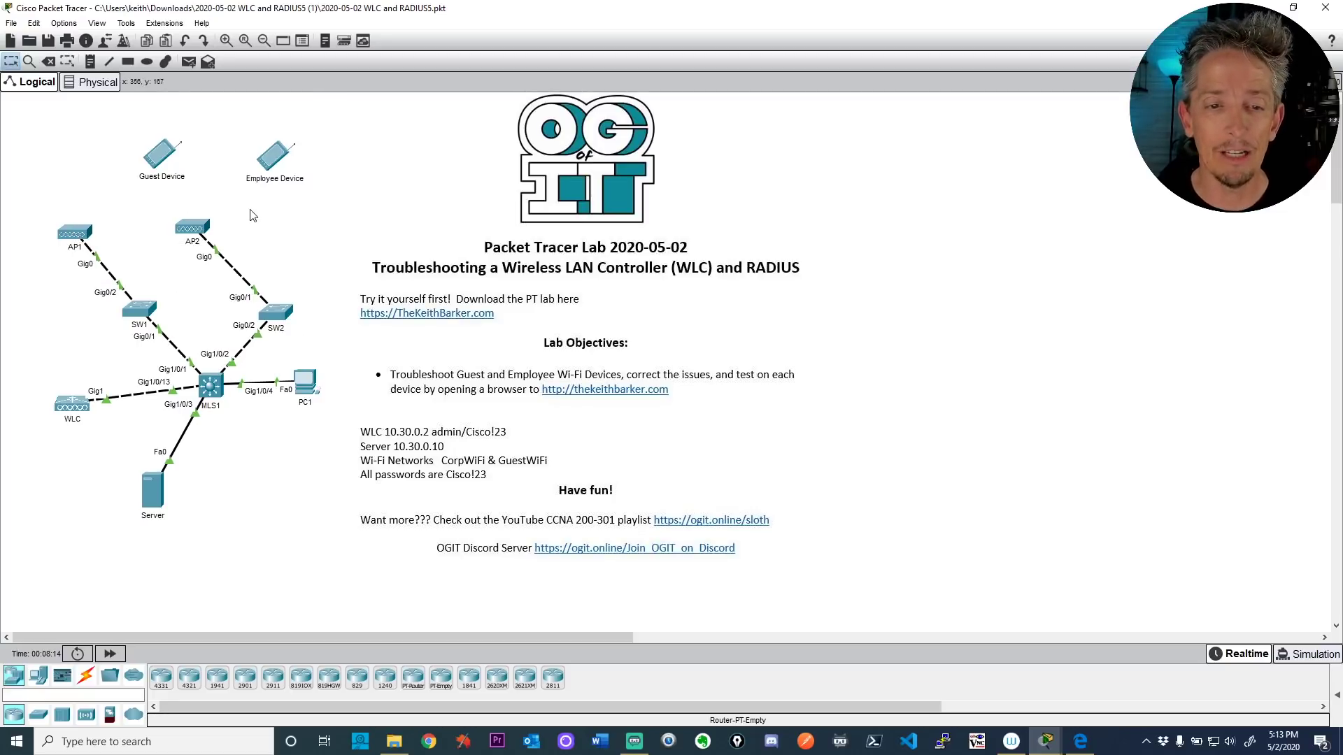
pyautogui.moveTo(195, 231)
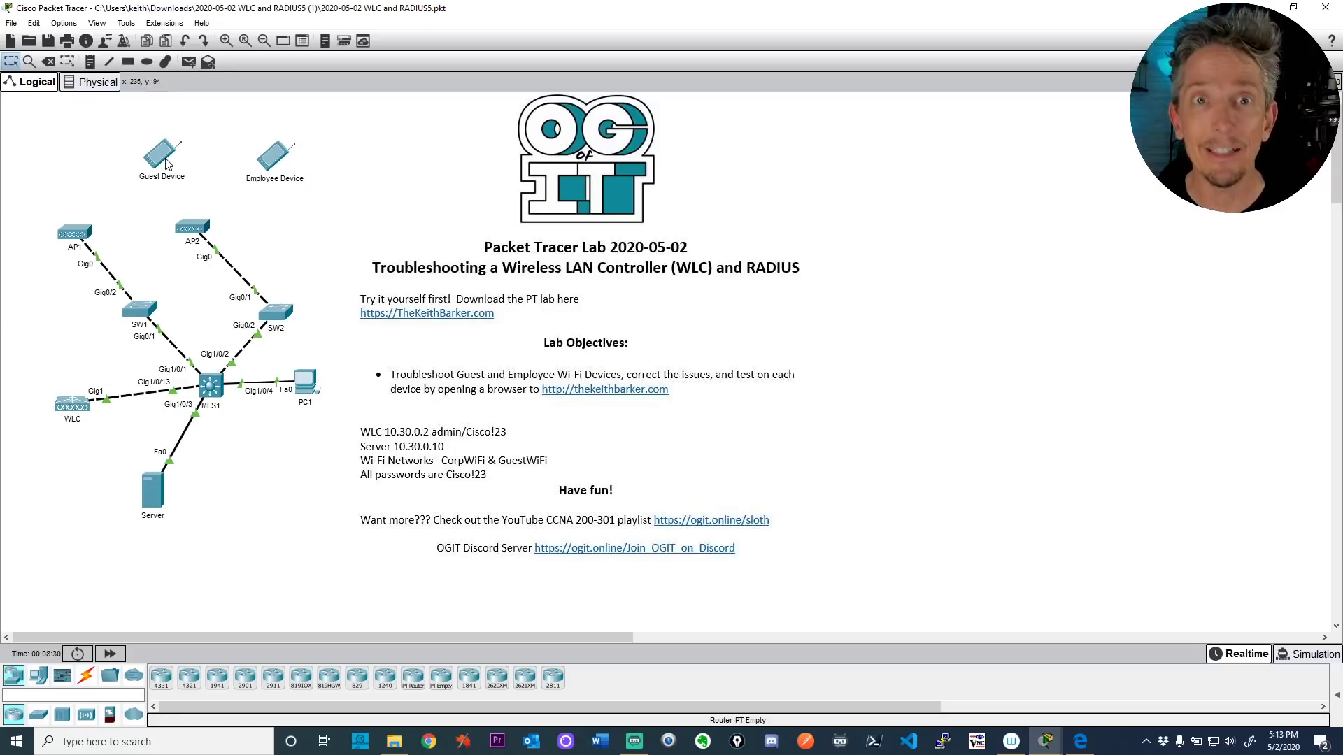
pyautogui.moveTo(167, 165)
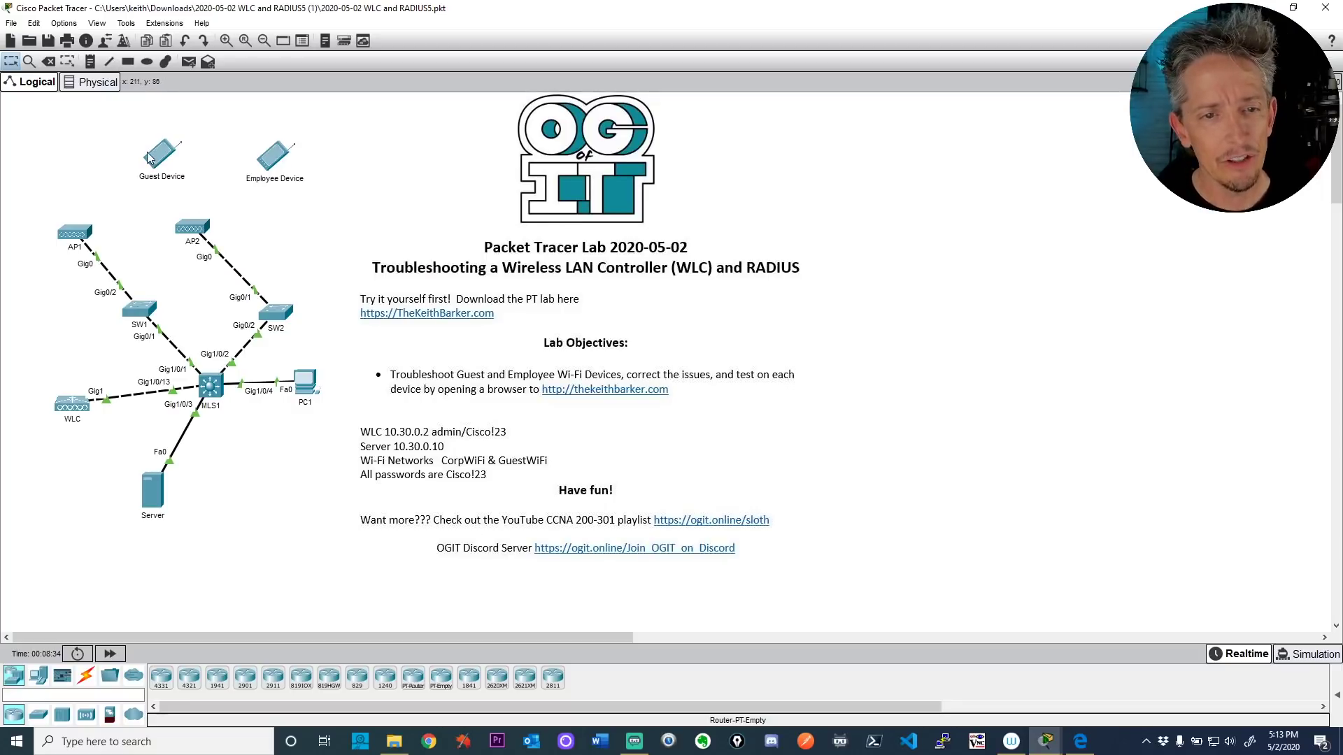
pyautogui.click(160, 161)
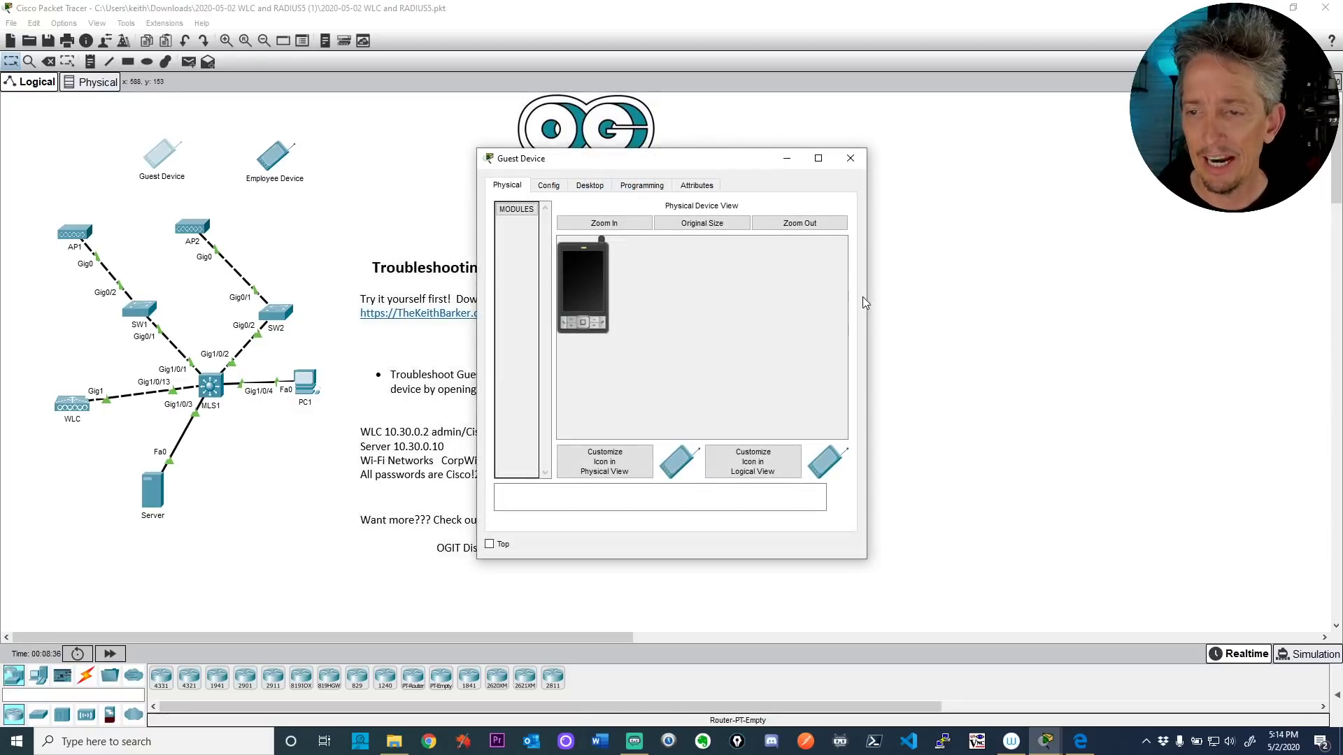
# Step: Review the Guest Device's Config > Wireless0 settings, then return to PC1's CorpWiFi edit page
pyautogui.moveTo(867, 301); pyautogui.dragTo(1249, 329)
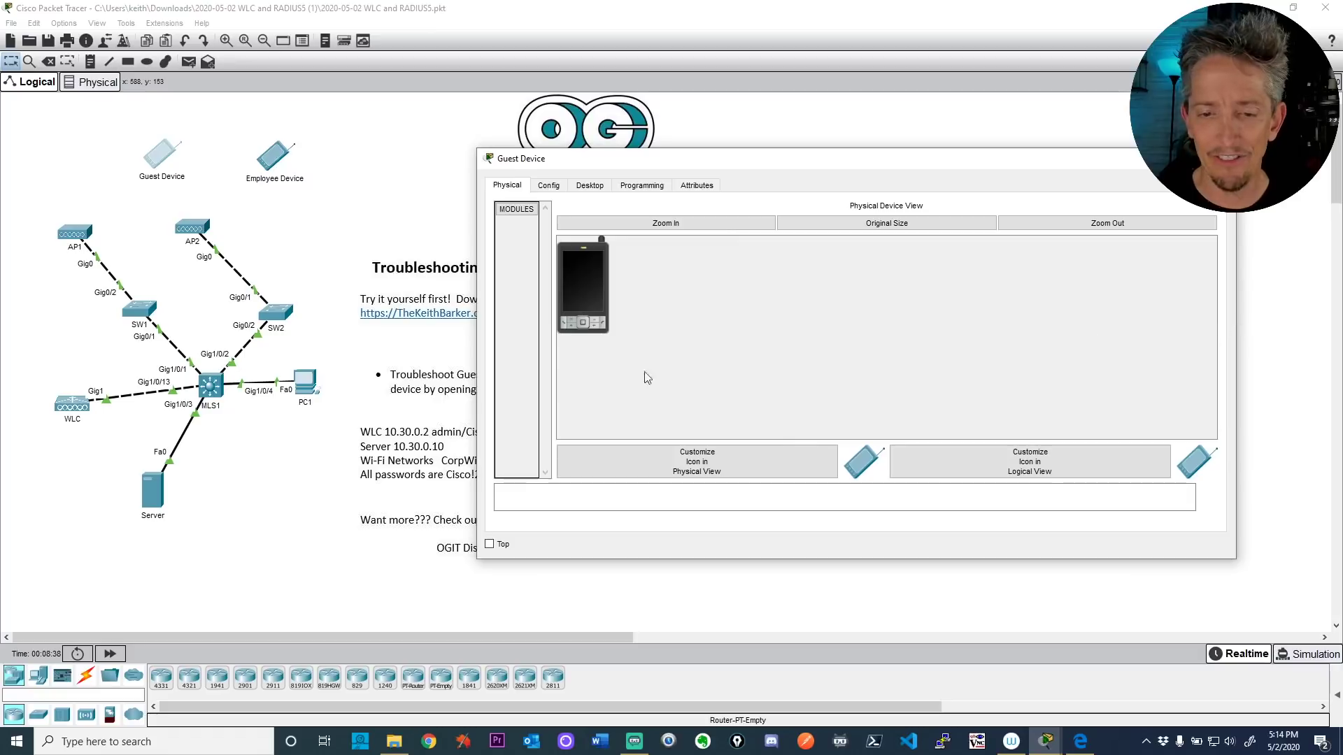
pyautogui.click(371, 415)
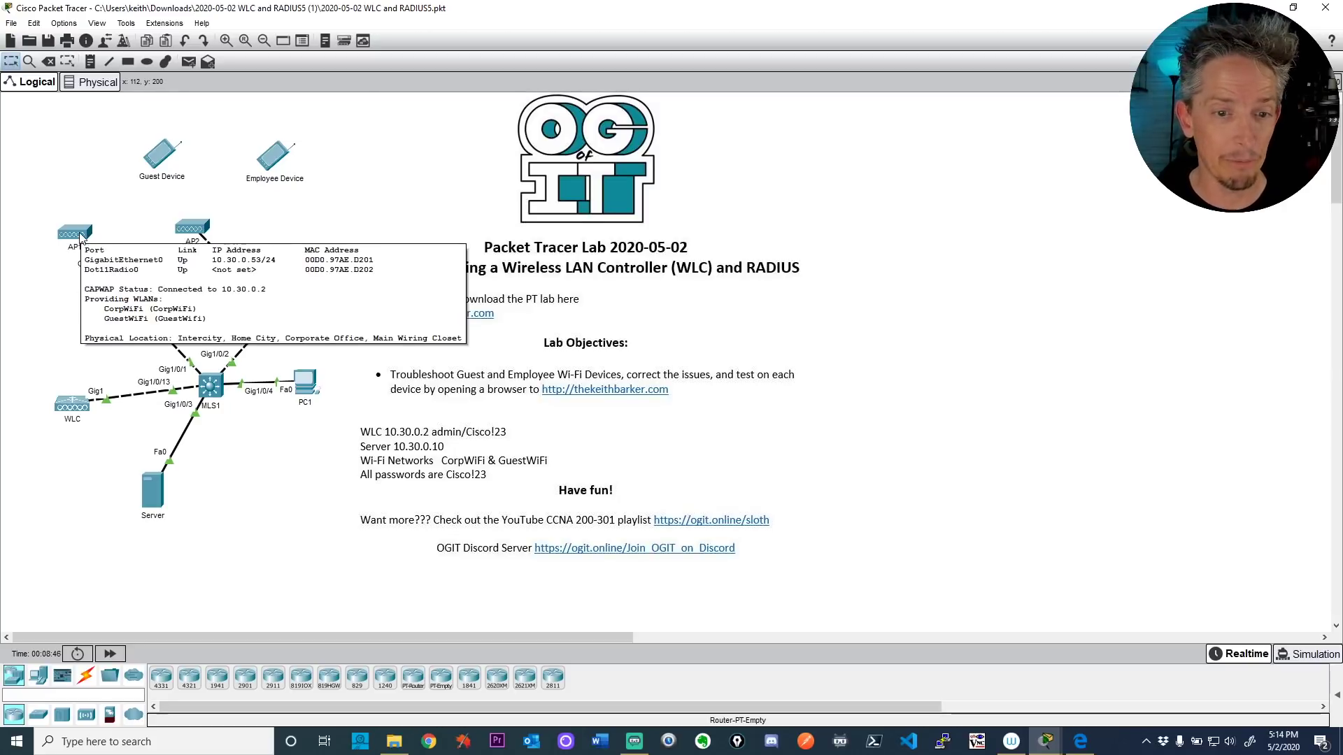
pyautogui.click(162, 154)
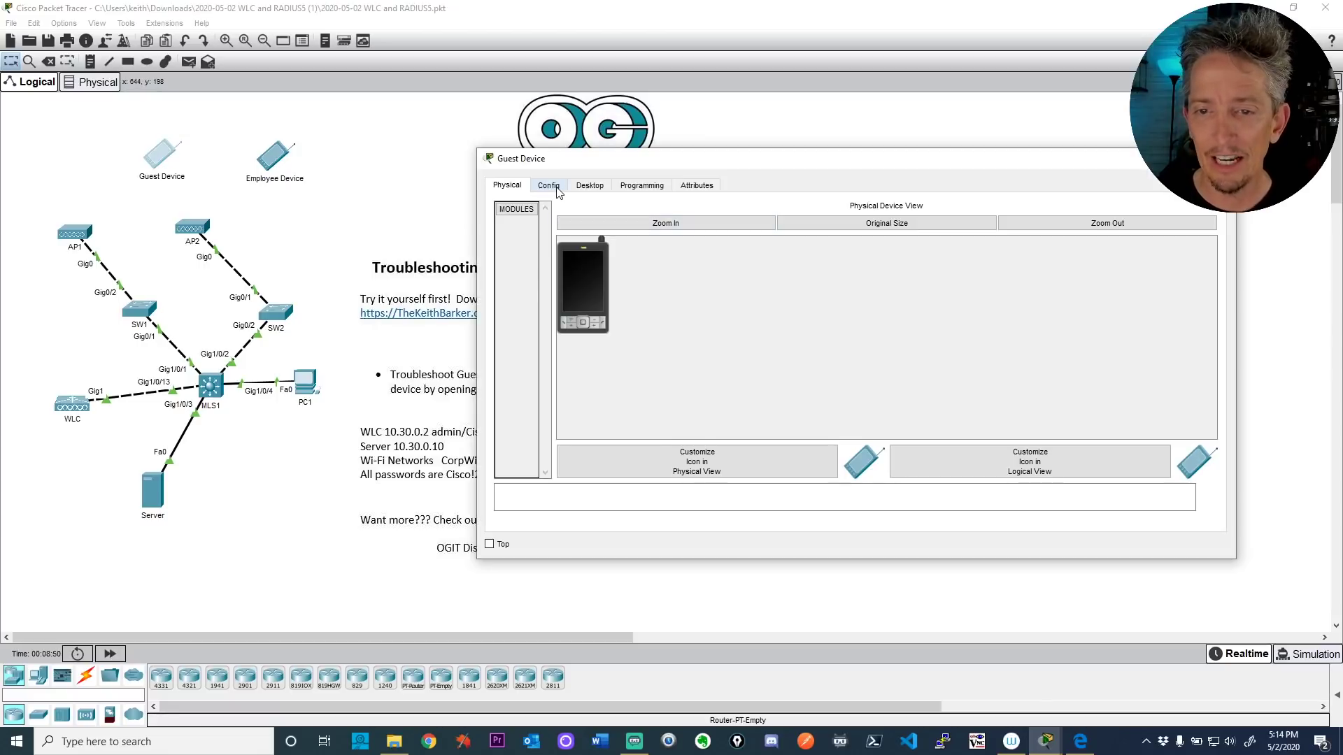
pyautogui.click(548, 185)
pyautogui.click(544, 264)
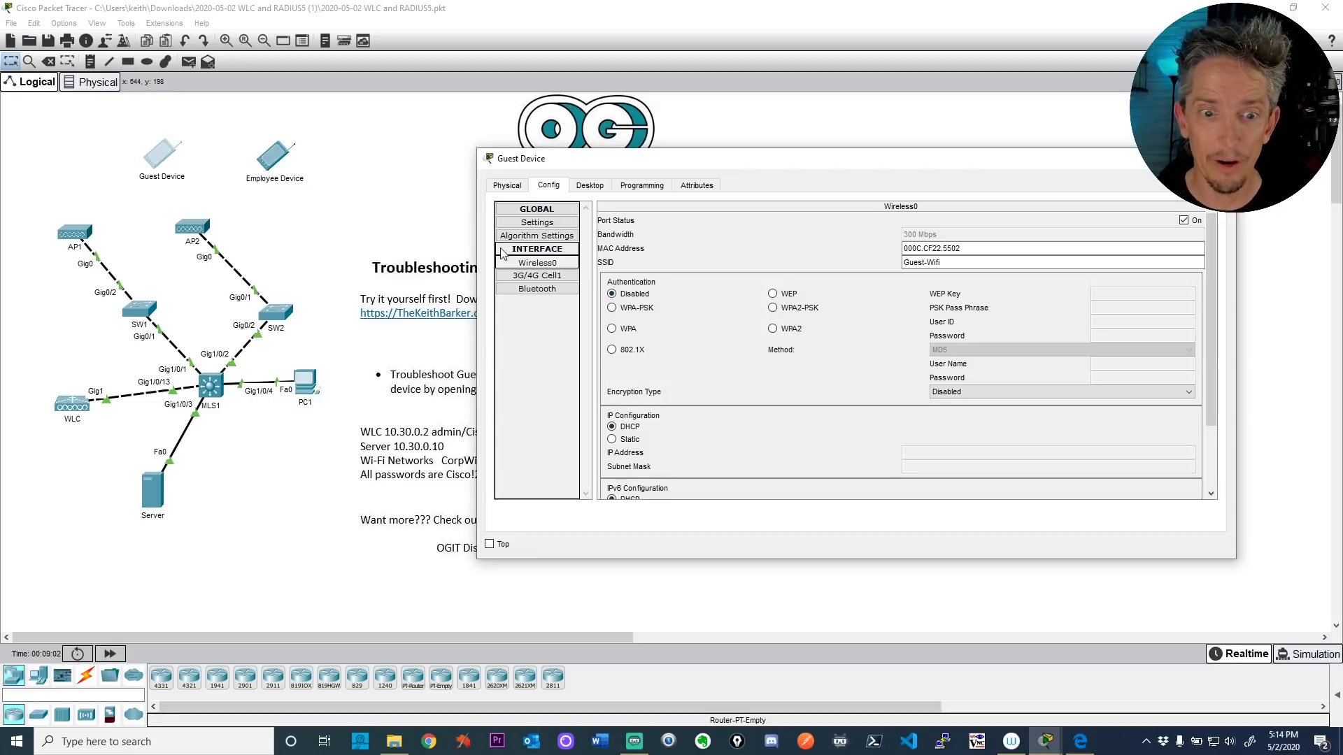
pyautogui.click(304, 381)
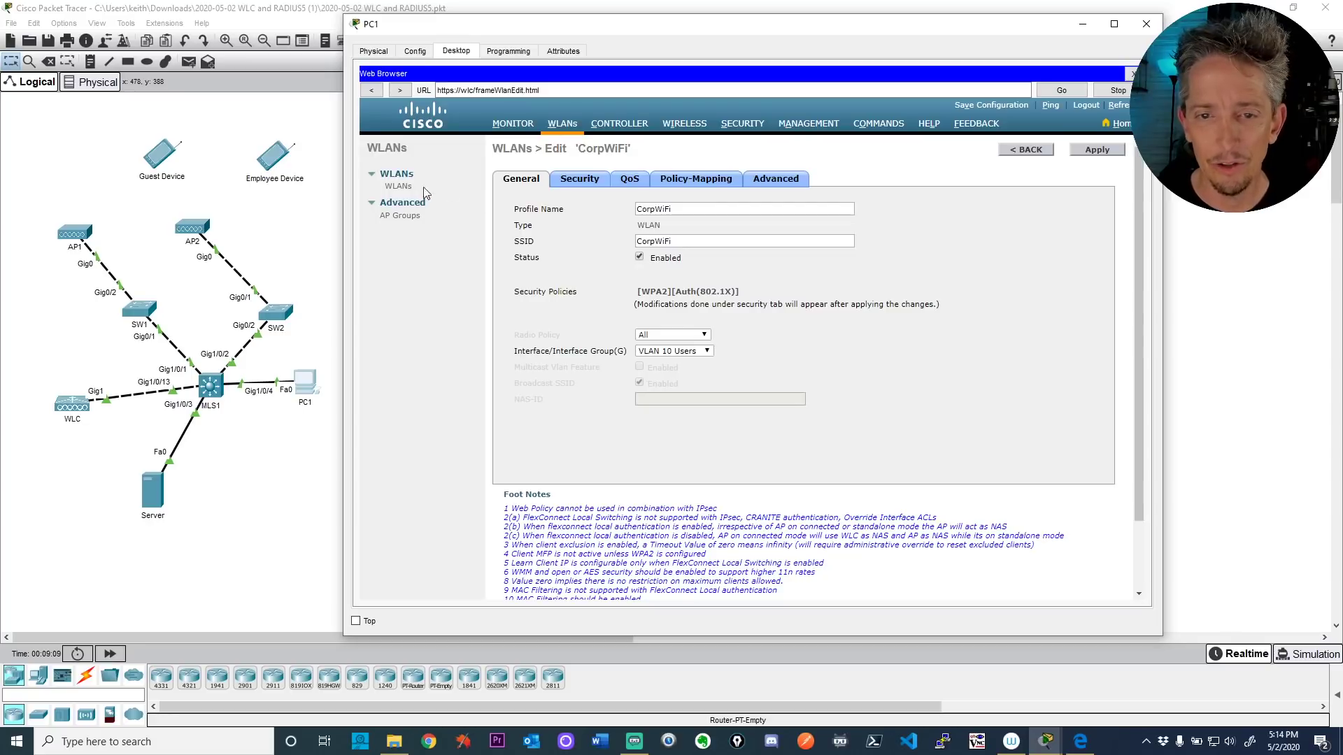
# Step: Review the GuestWiFi WLAN's (ID 2) Layer 2 WPA2-PSK security on the controller, then return to the Guest Device
pyautogui.click(398, 187)
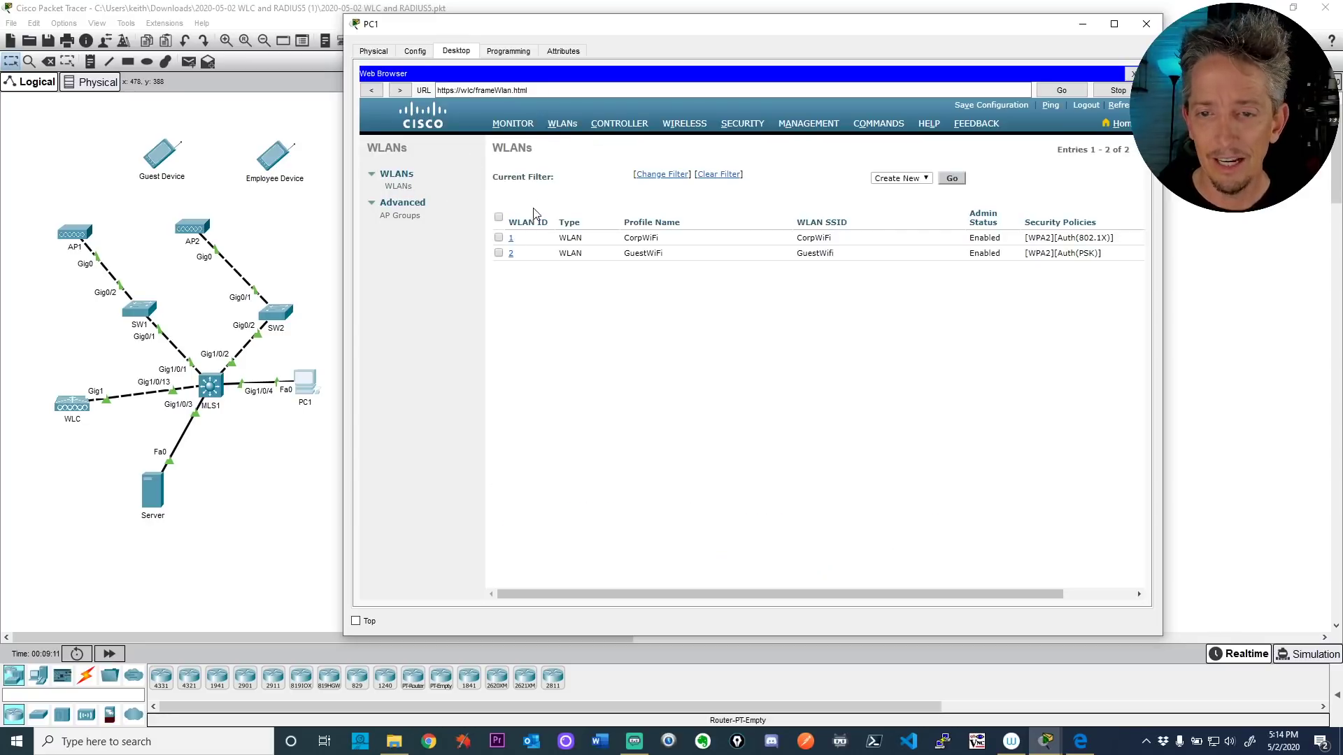
pyautogui.click(511, 255)
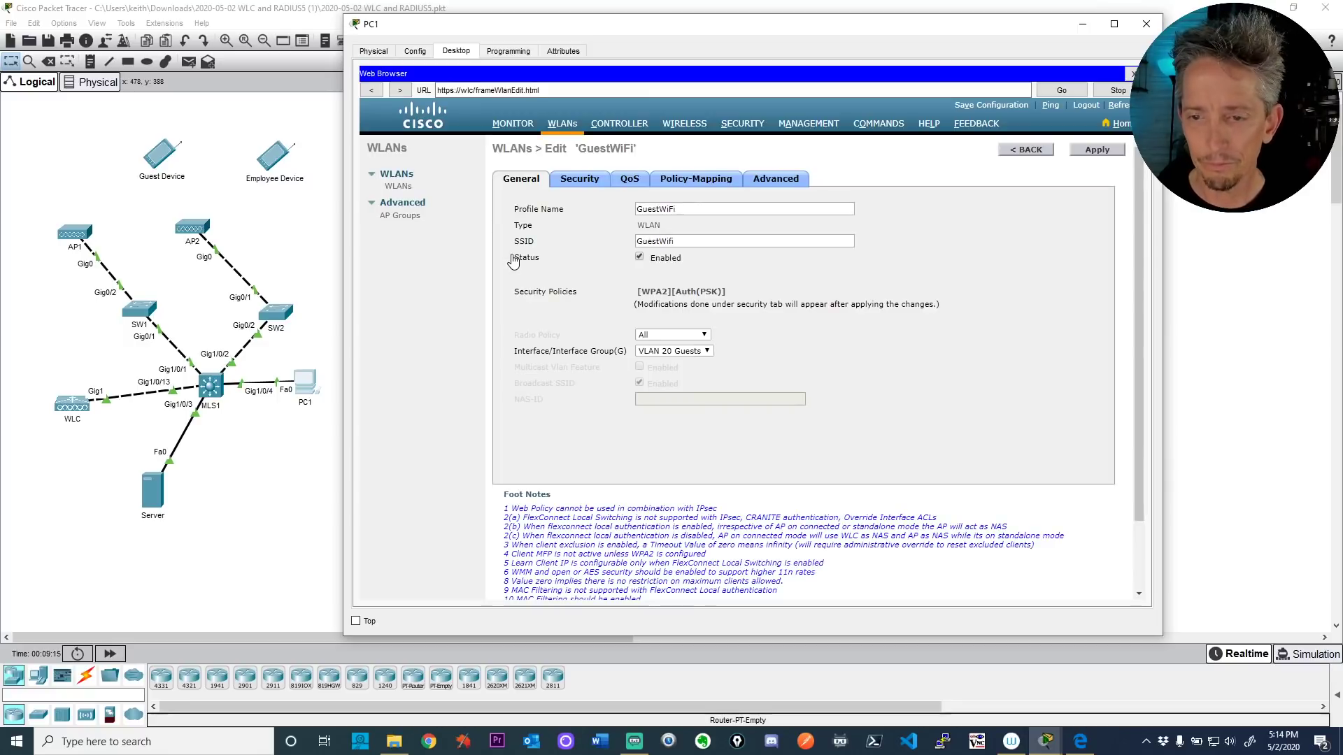
pyautogui.click(579, 179)
pyautogui.scroll(-2, 757, 353)
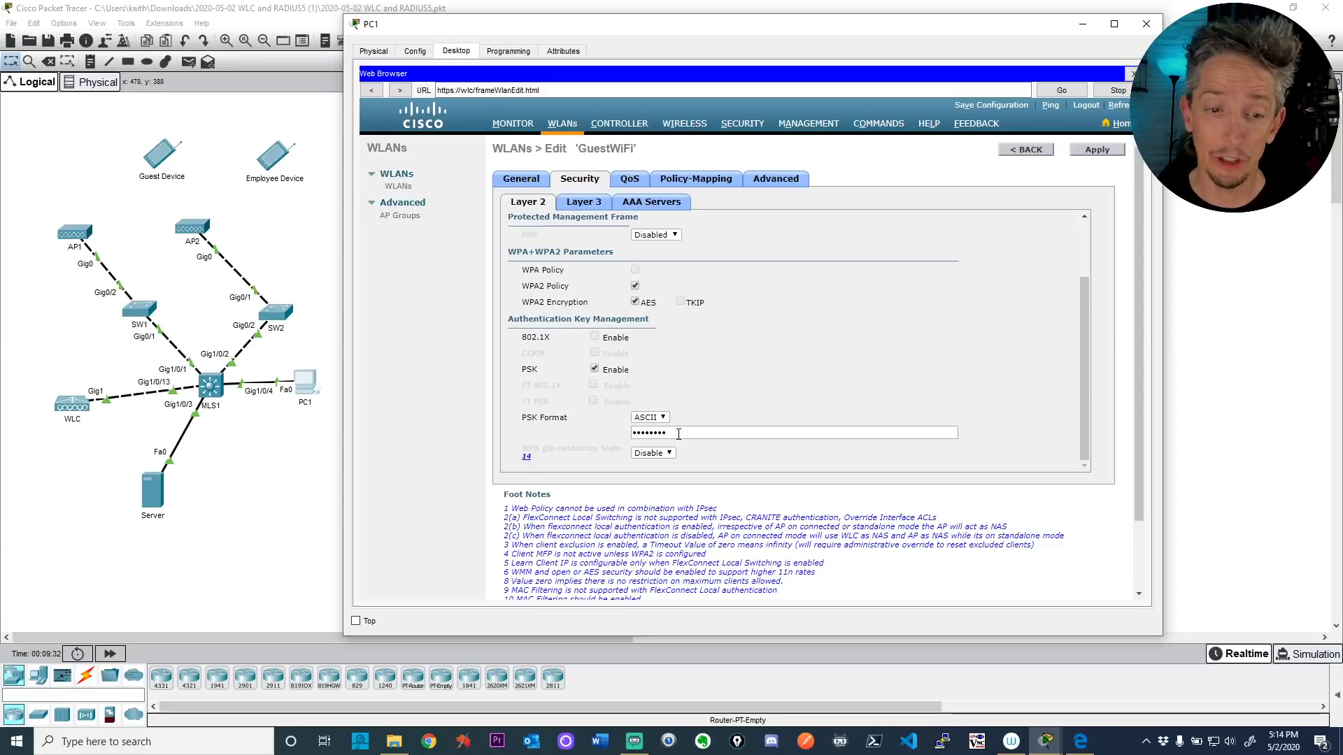
pyautogui.click(154, 160)
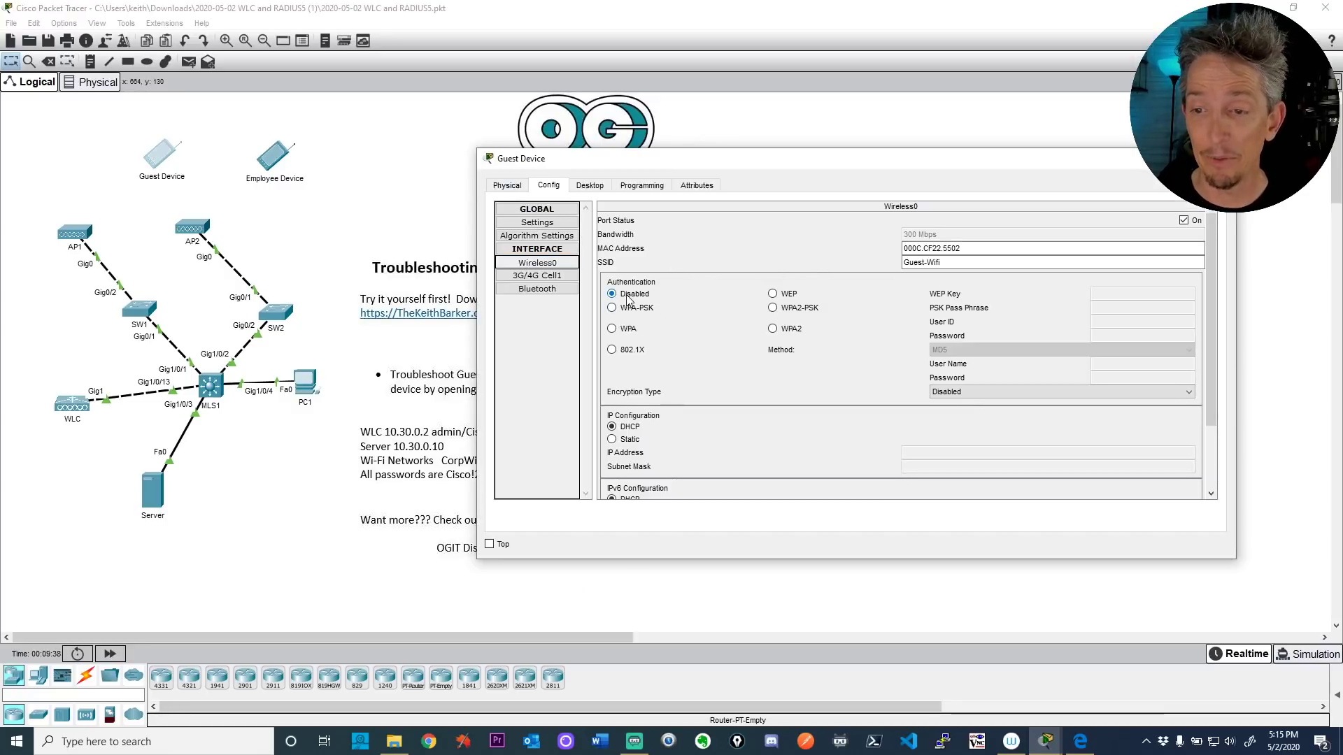
# Step: Set the Guest Device's Wireless0 authentication to WPA2-PSK with the lab pass phrase
pyautogui.click(772, 308)
pyautogui.click(1118, 303)
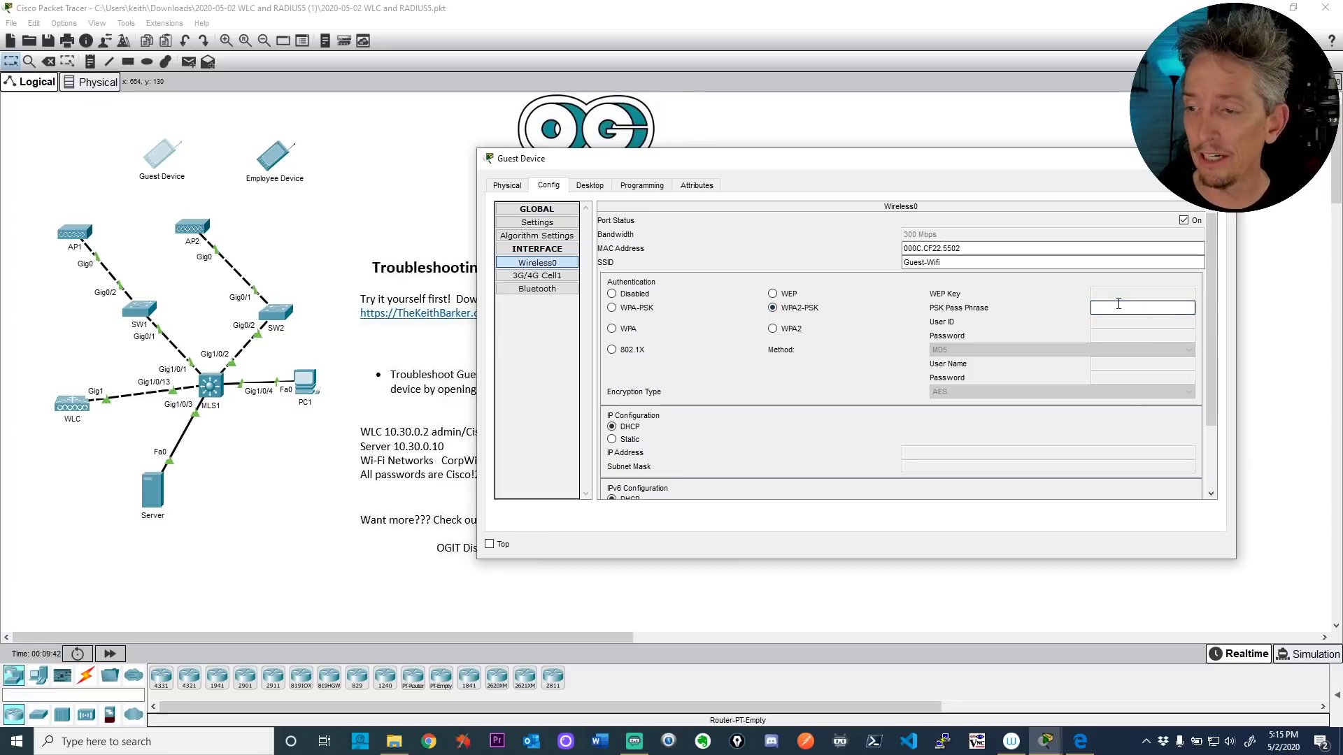
pyautogui.write('Cisco!23')
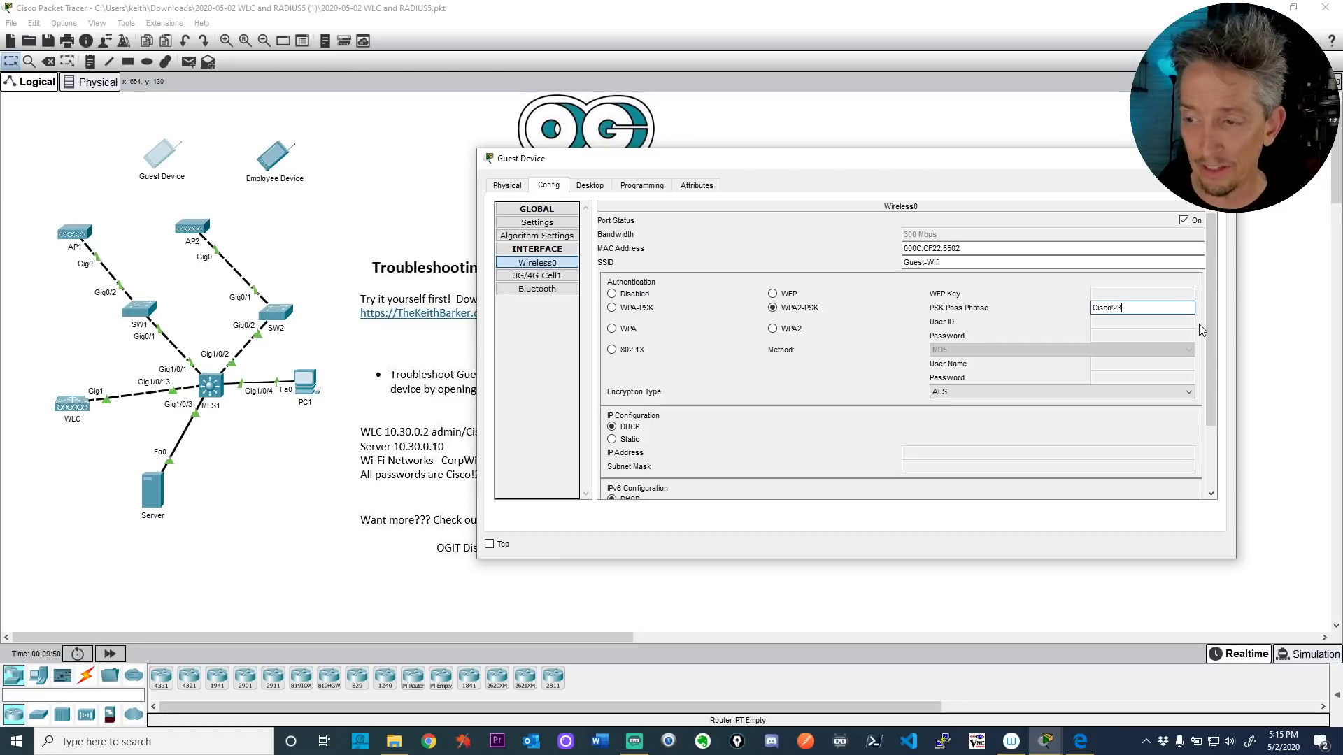
pyautogui.press('Tab')
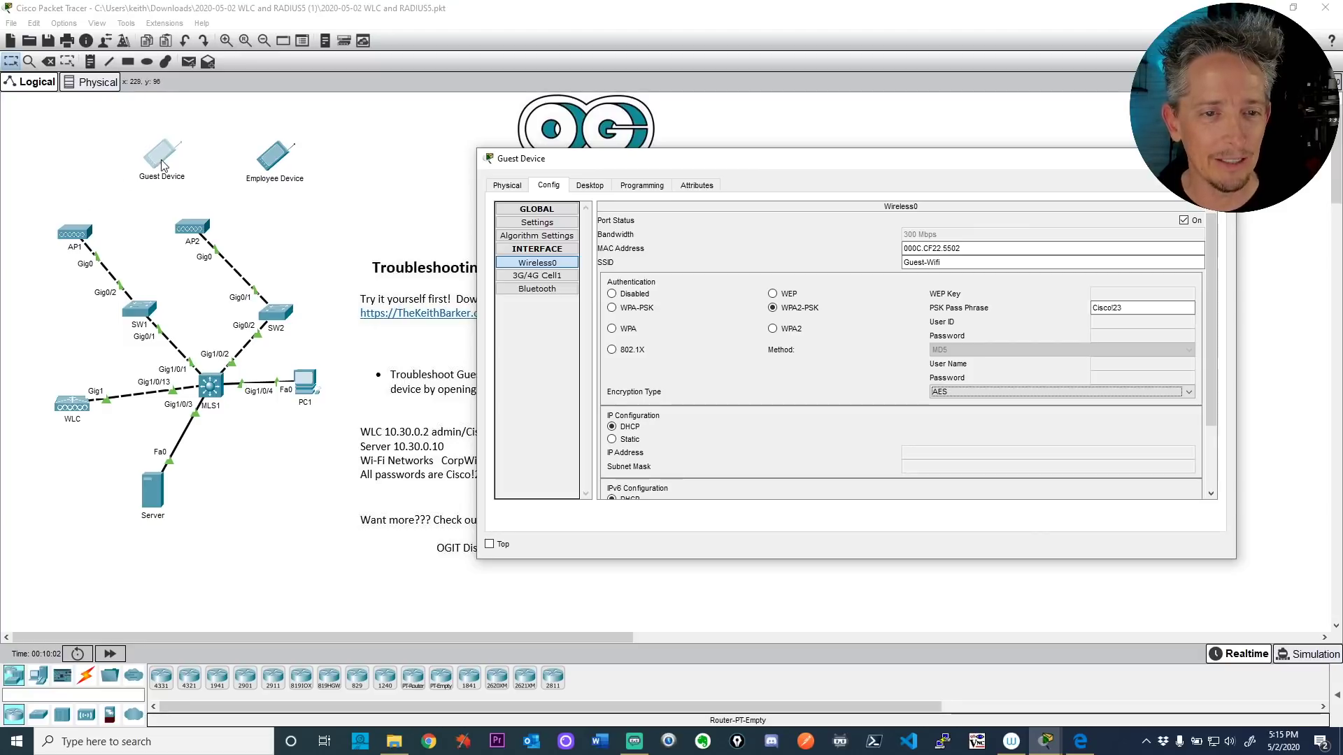
pyautogui.click(312, 228)
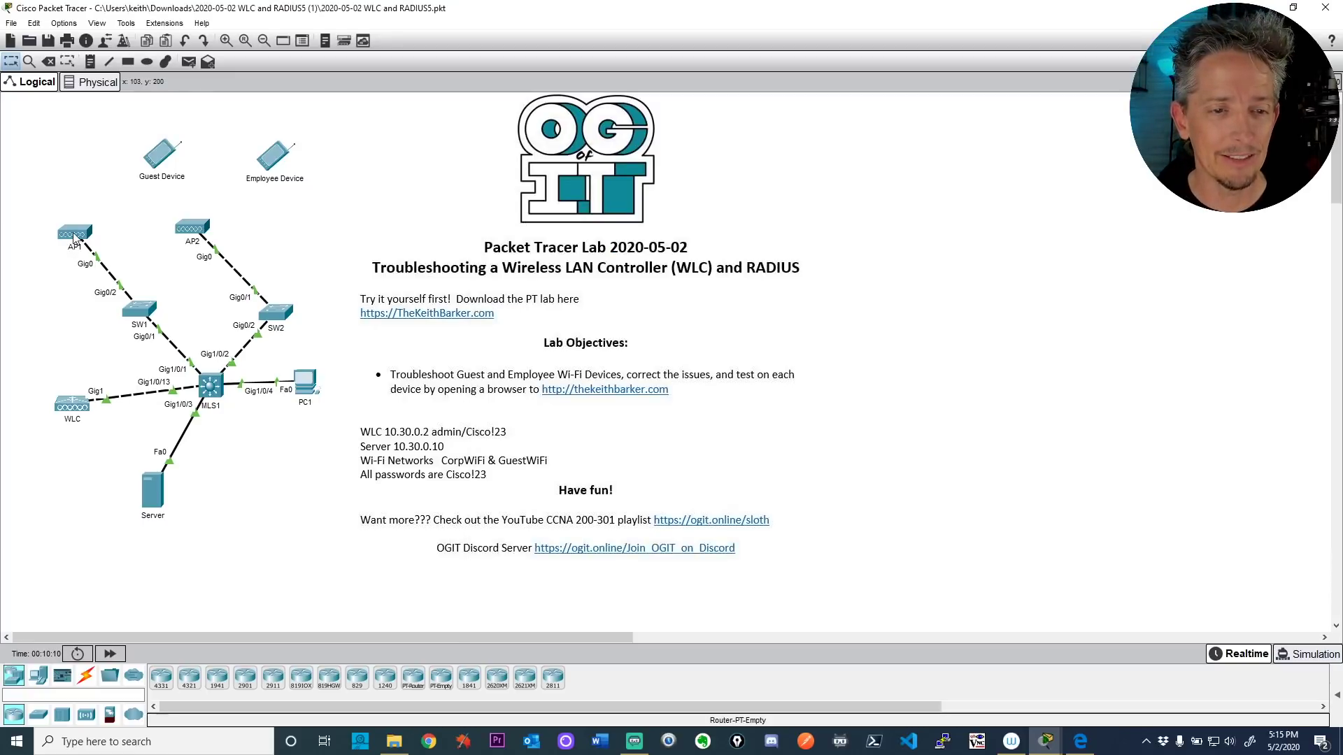
# Step: Change the Guest Device's SSID from Guest-Wifi to GuestWifi
pyautogui.moveTo(74, 238)
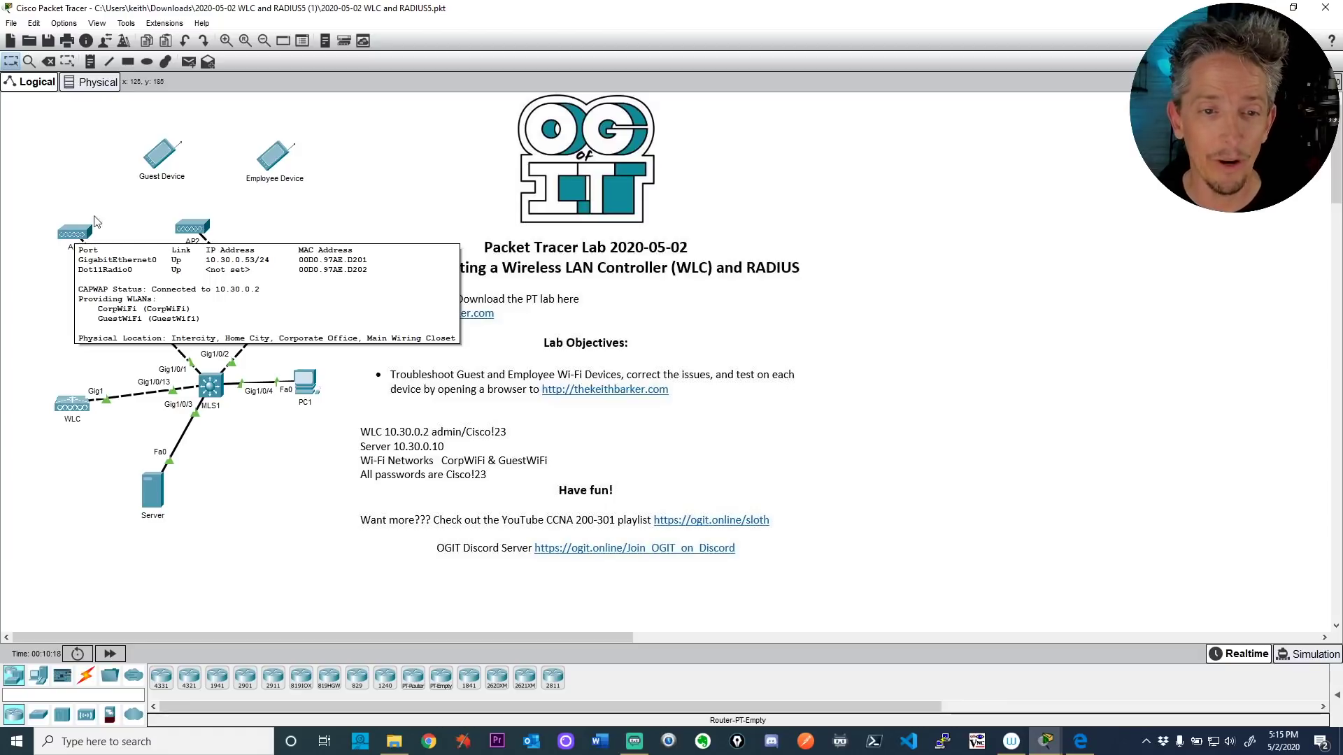
pyautogui.click(147, 154)
pyautogui.click(952, 261)
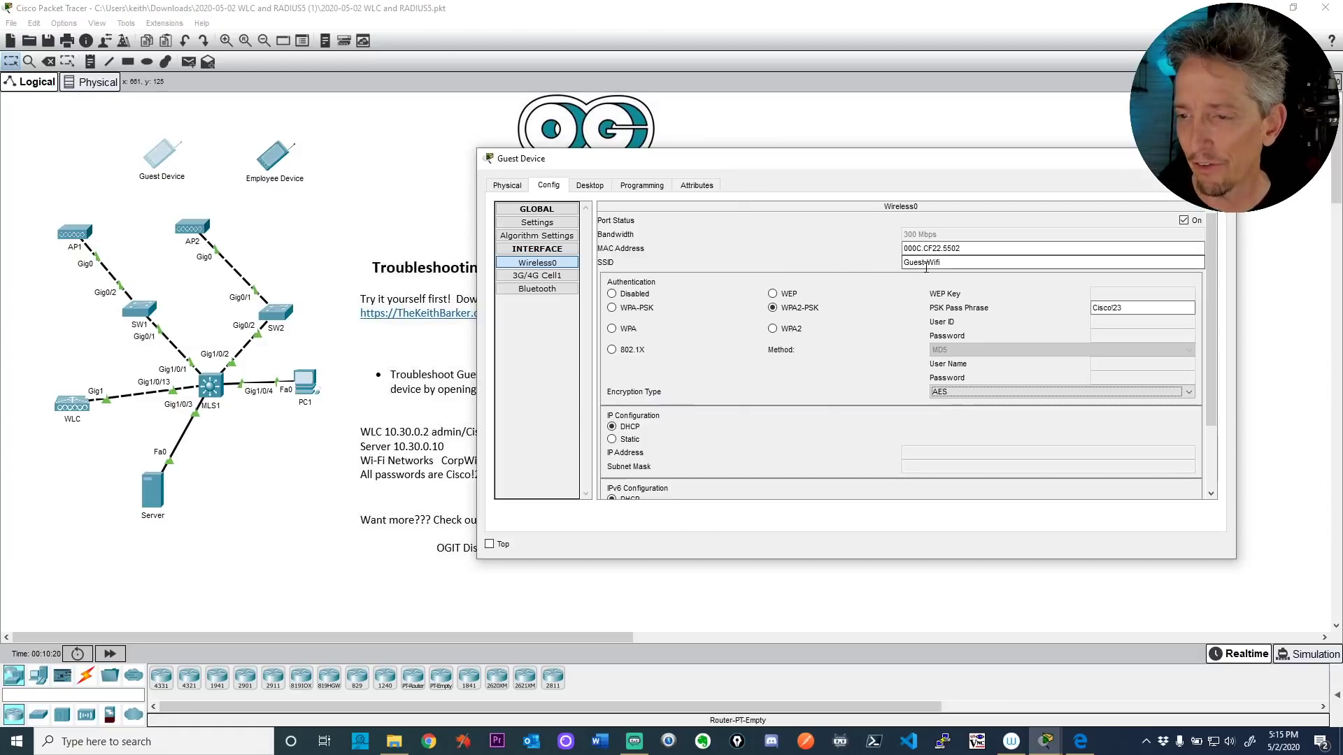
pyautogui.press('Left')
pyautogui.press('Left')
pyautogui.press('Left')
pyautogui.press('Left')
pyautogui.press('BackSpace')
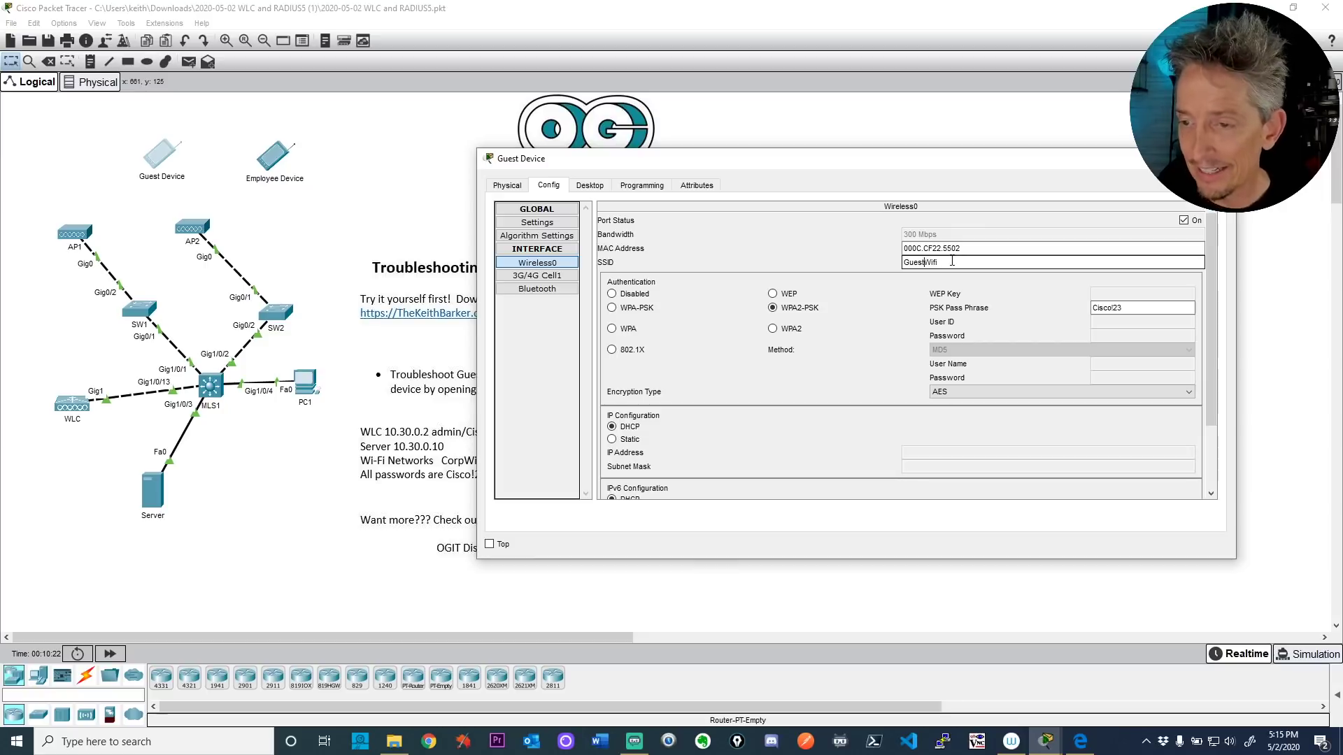
pyautogui.press('Tab')
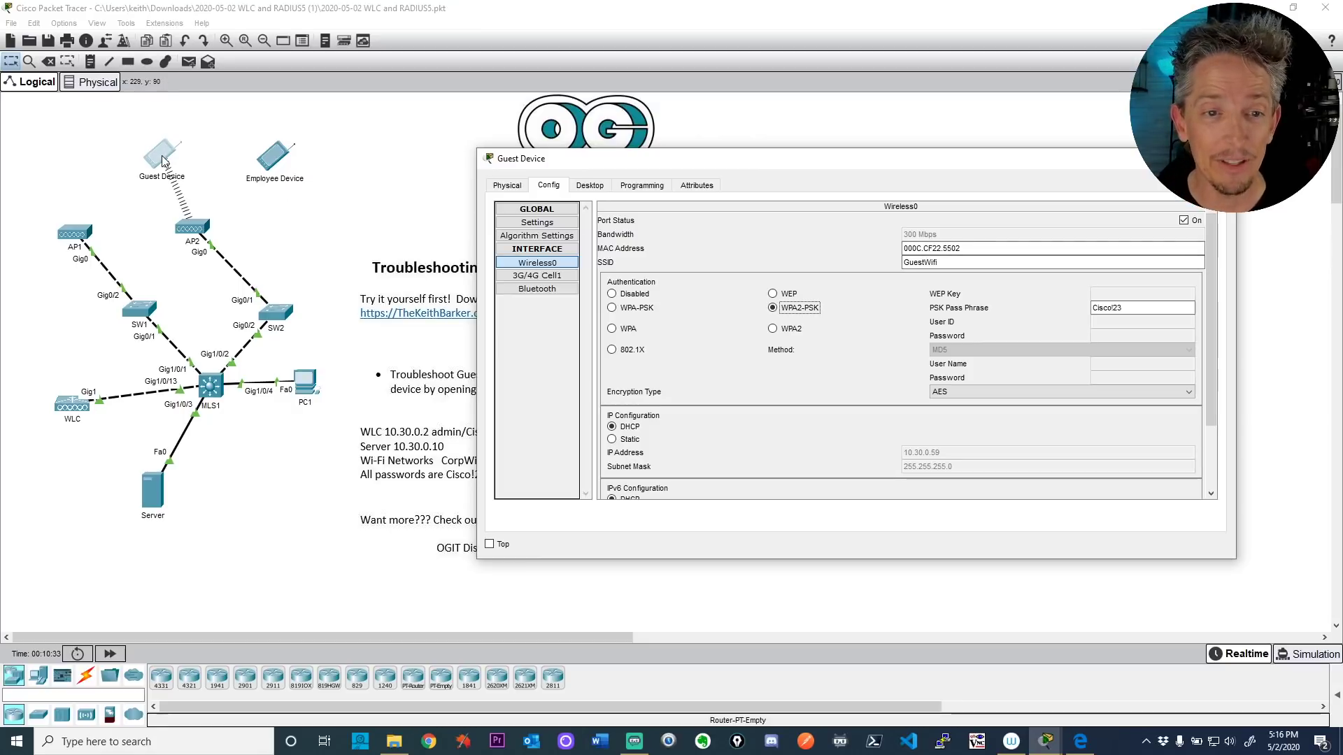
# Step: Load thekeithbarker.com in the Guest Device's web browser
pyautogui.click(595, 186)
pyautogui.click(996, 236)
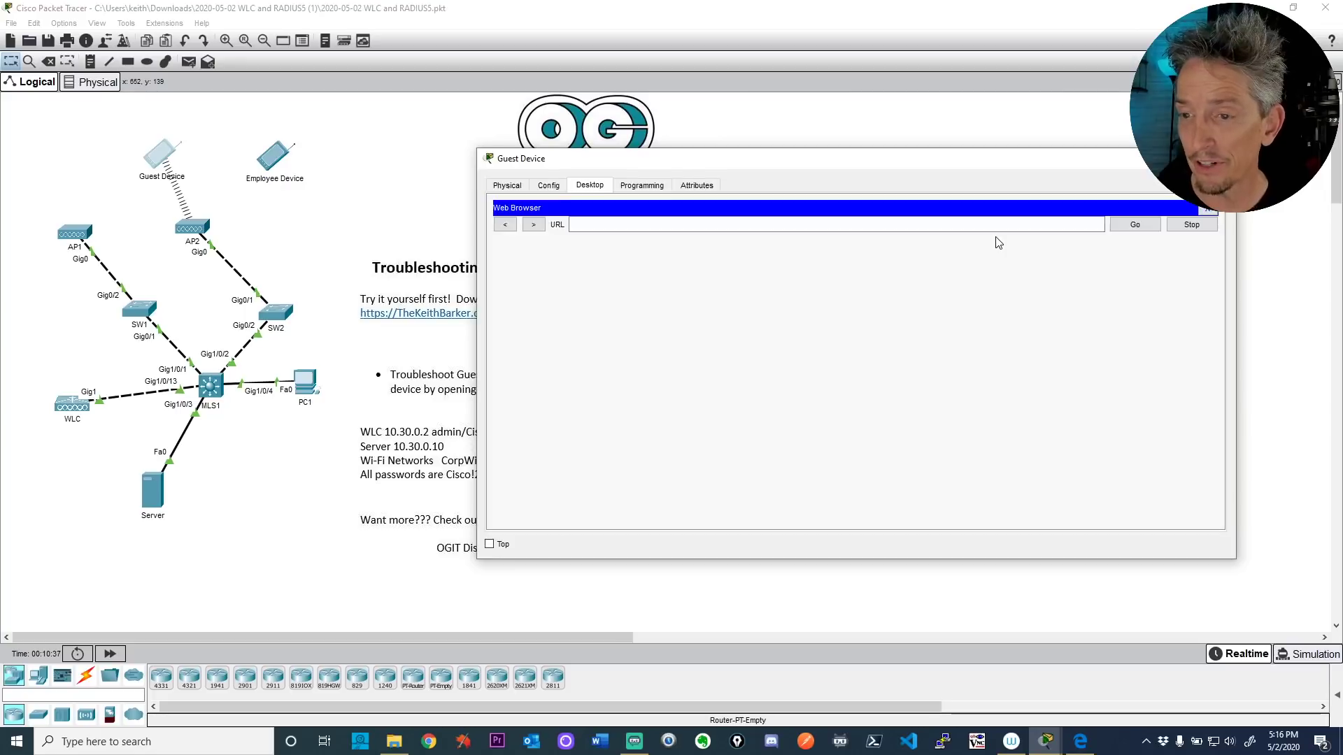
pyautogui.click(654, 223)
pyautogui.write('t')
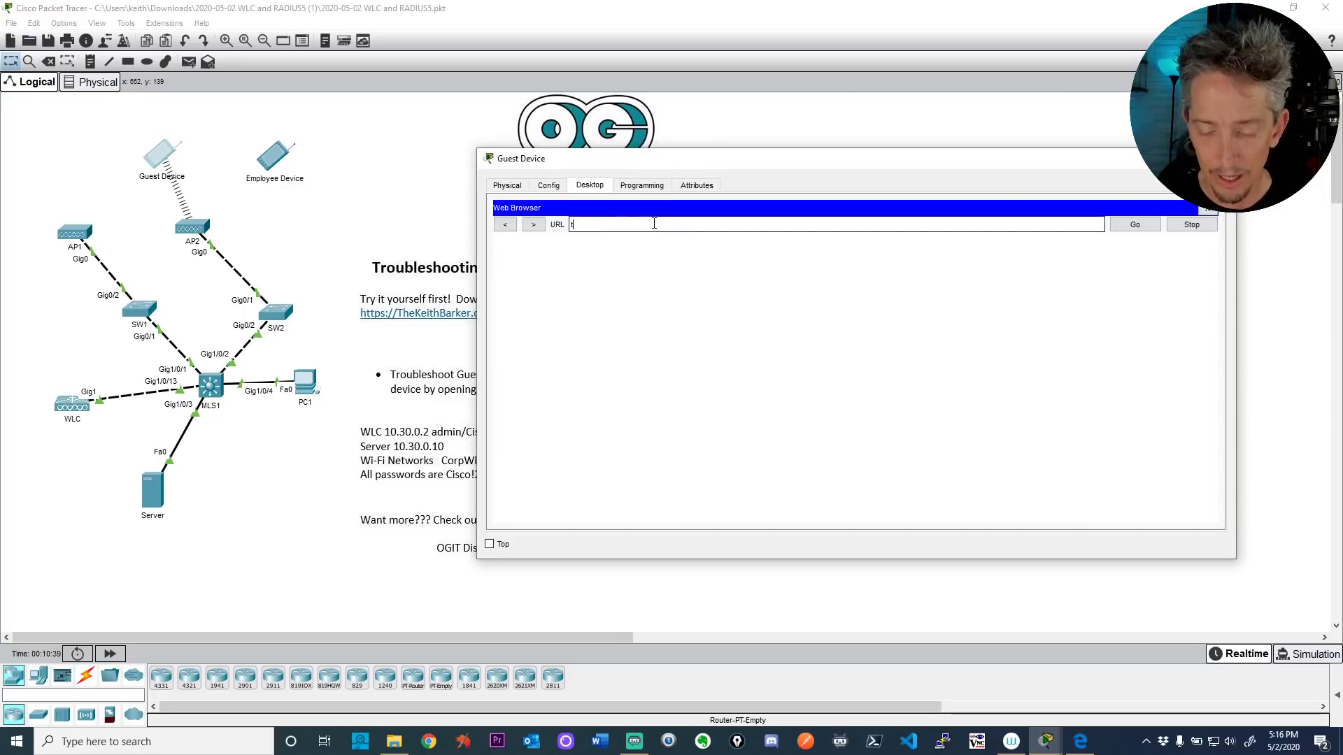
pyautogui.write('hekeithbarker.c')
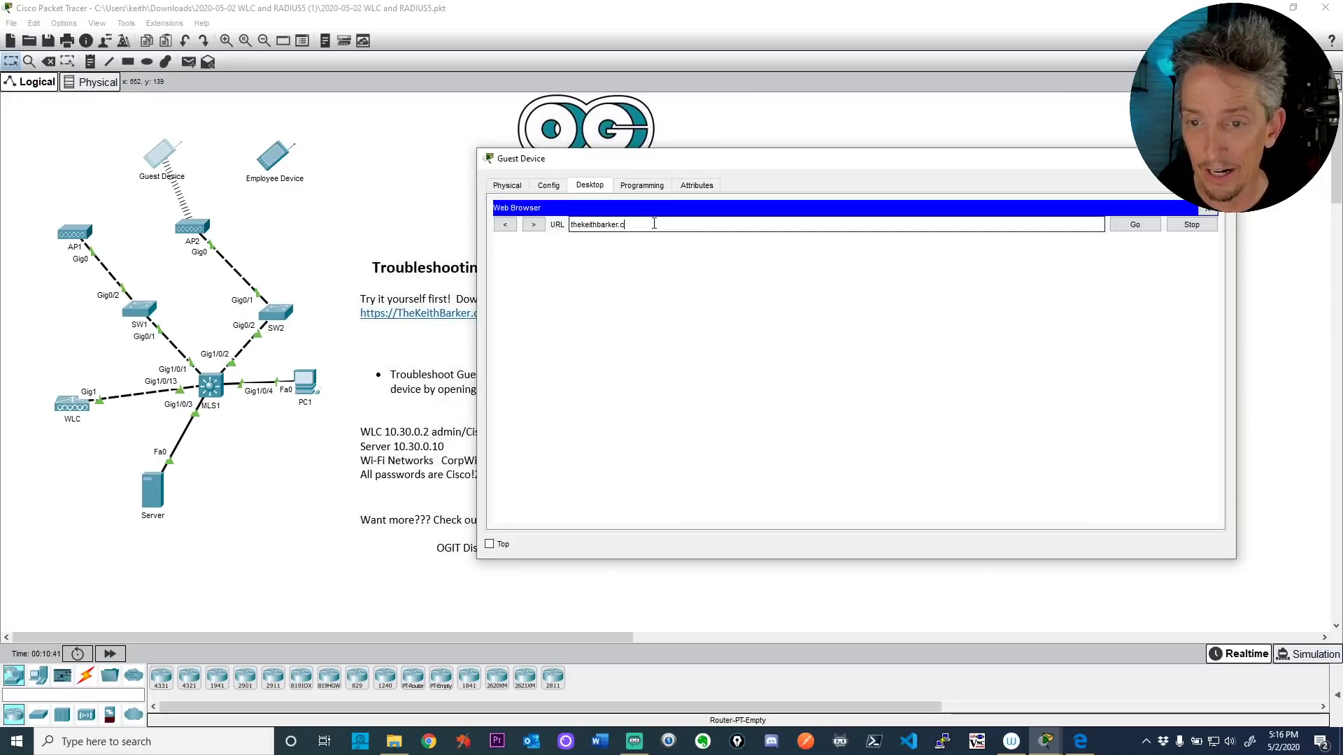
pyautogui.write('om')
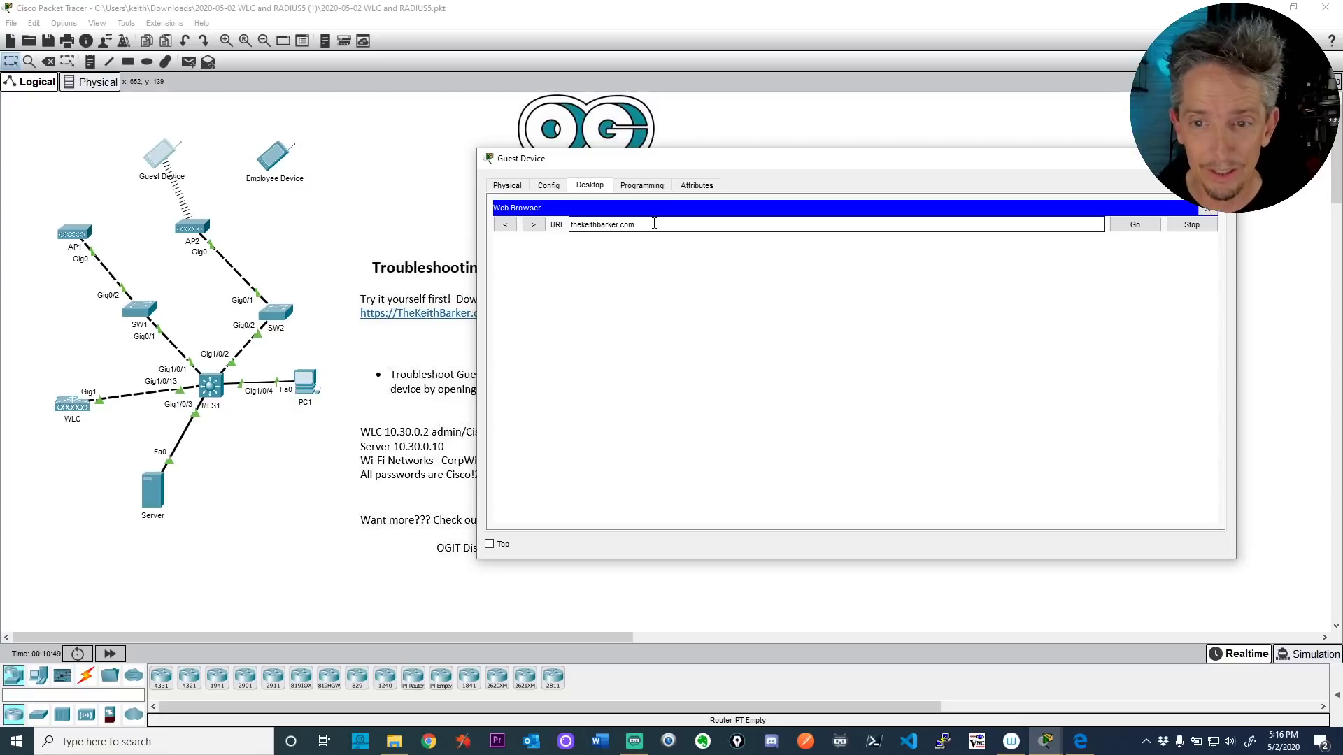
pyautogui.press('Return')
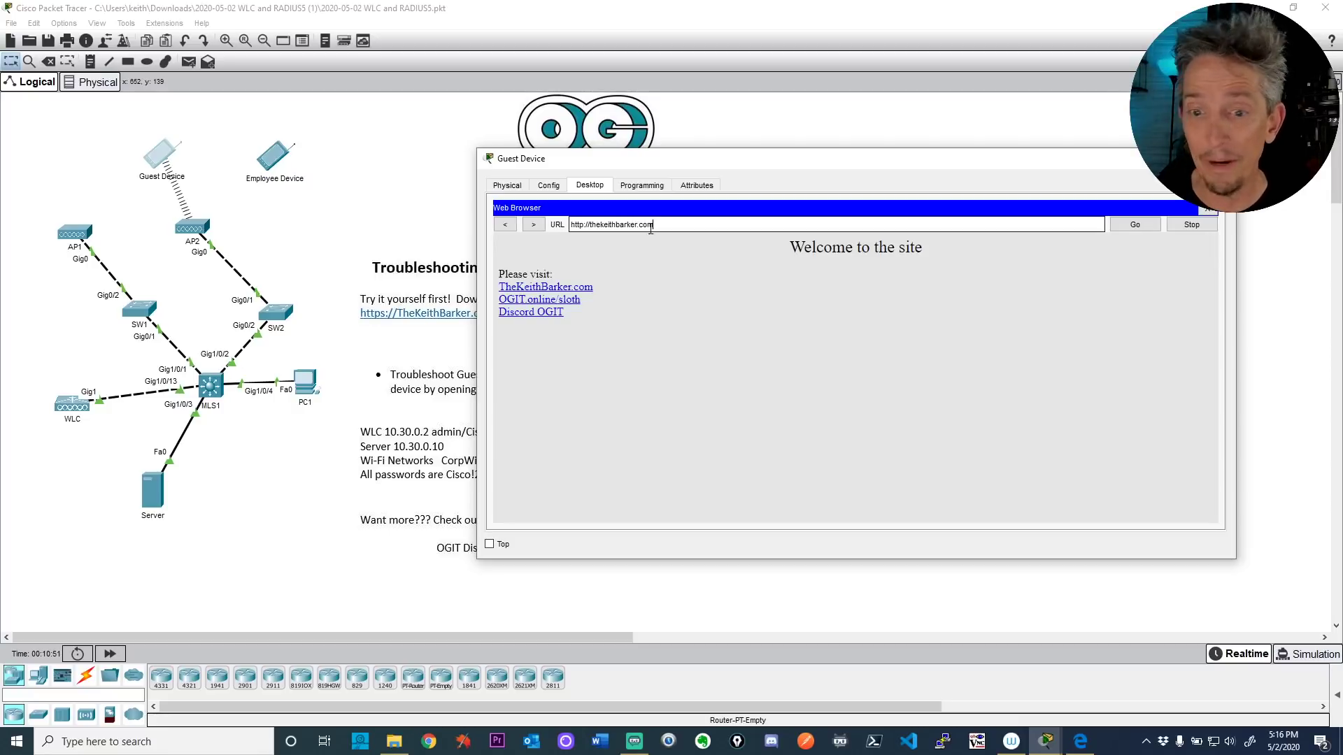
# Step: Follow the TheKeithBarker.com, OGIT.online/sloth and Discord OGIT links, then close the Guest Device window
pyautogui.click(523, 288)
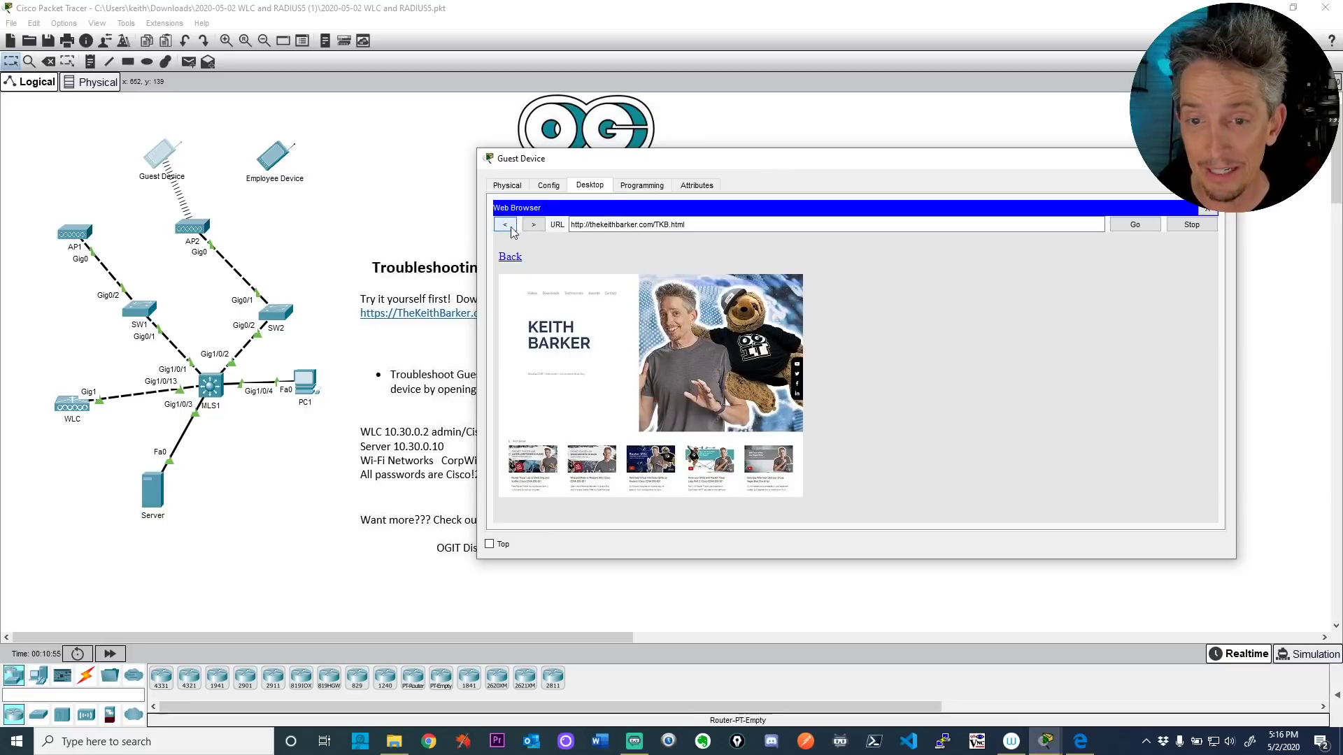
pyautogui.click(507, 258)
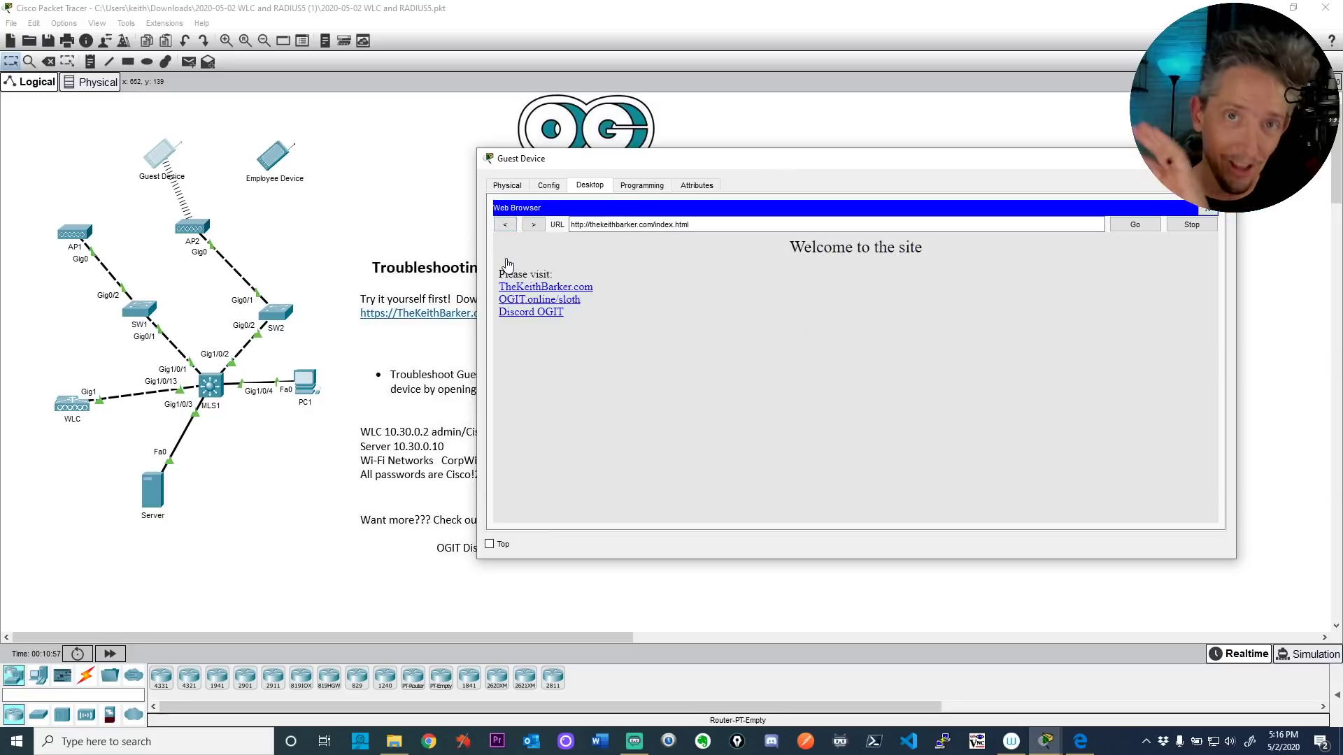
pyautogui.click(536, 302)
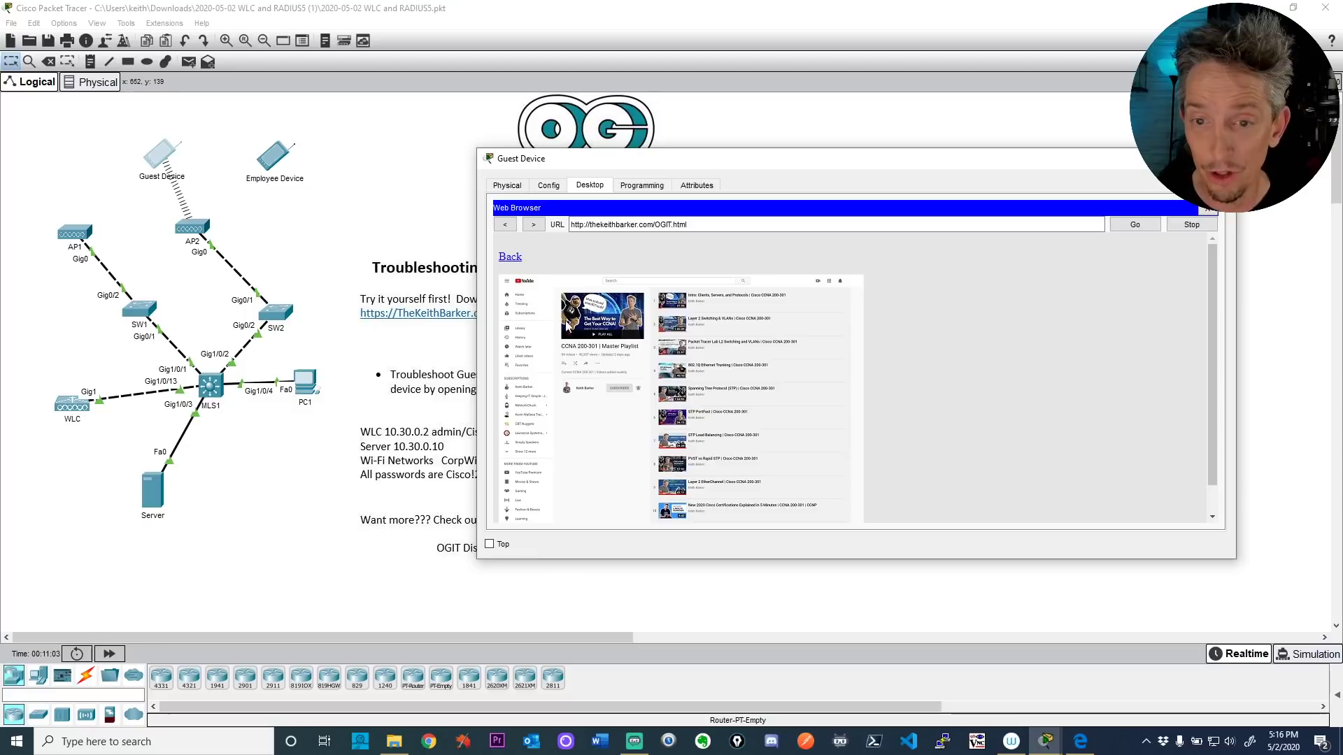
pyautogui.click(512, 260)
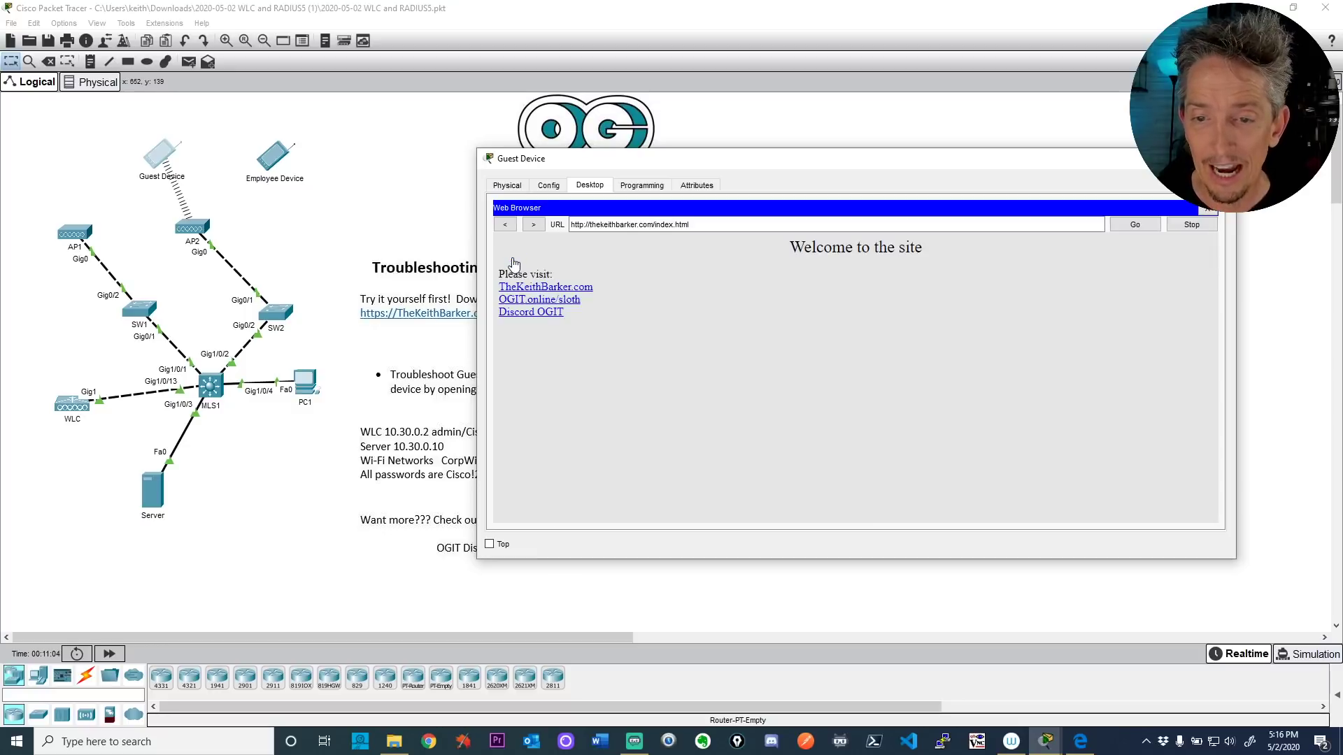
pyautogui.click(530, 313)
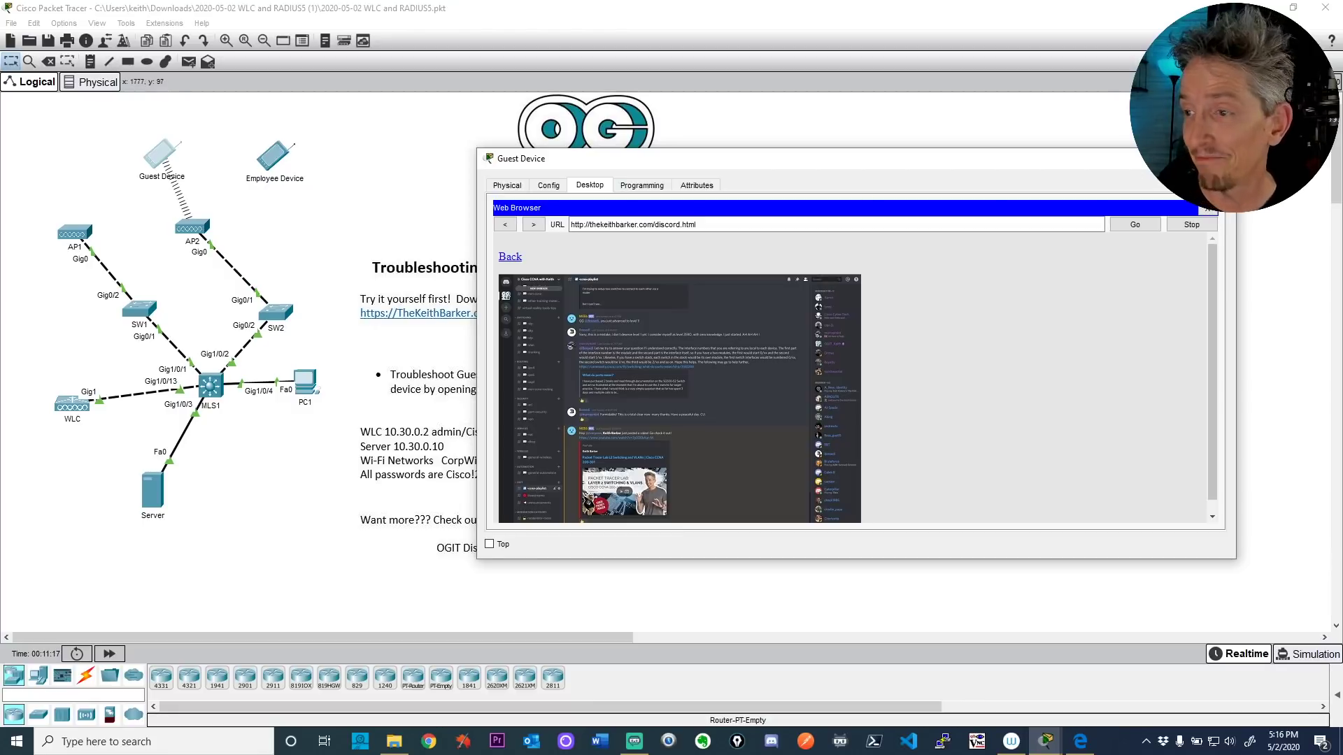
pyautogui.click(1225, 158)
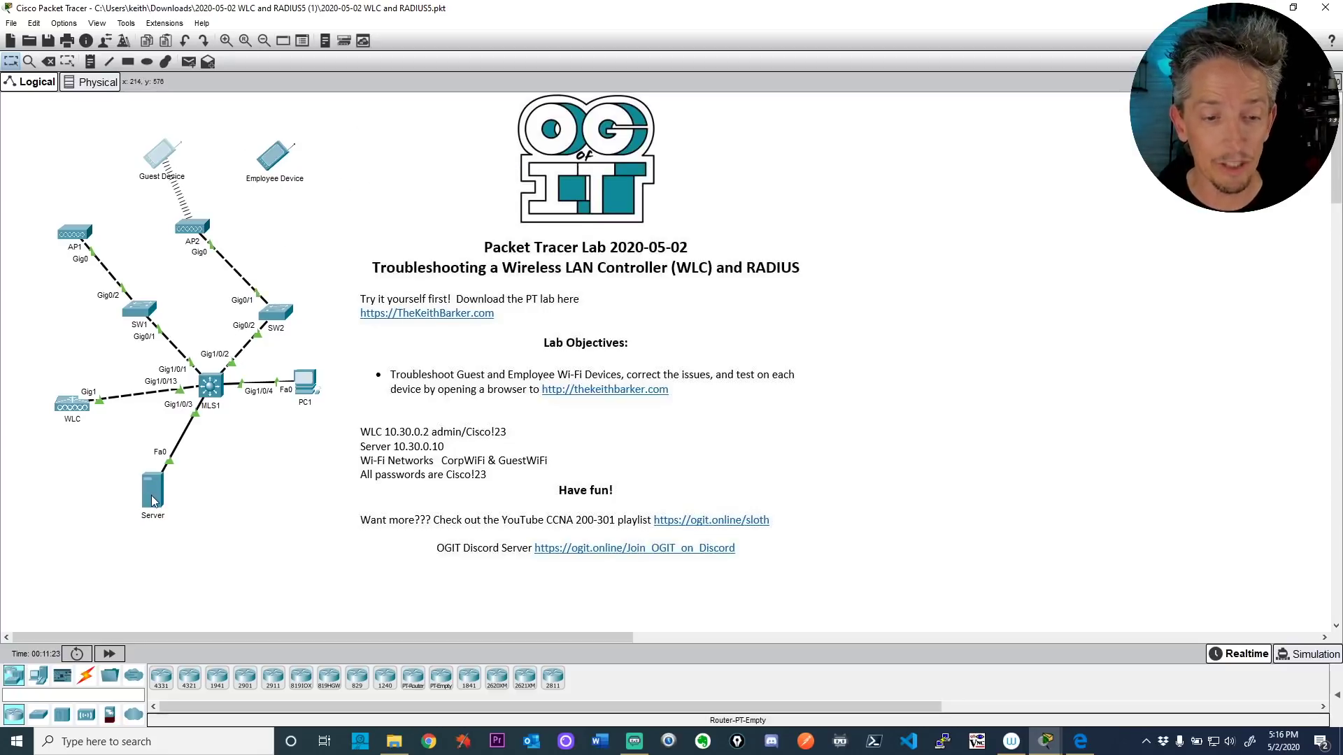
# Step: Open the Employee Device's Config > Wireless0 settings in an enlarged window
pyautogui.click(277, 166)
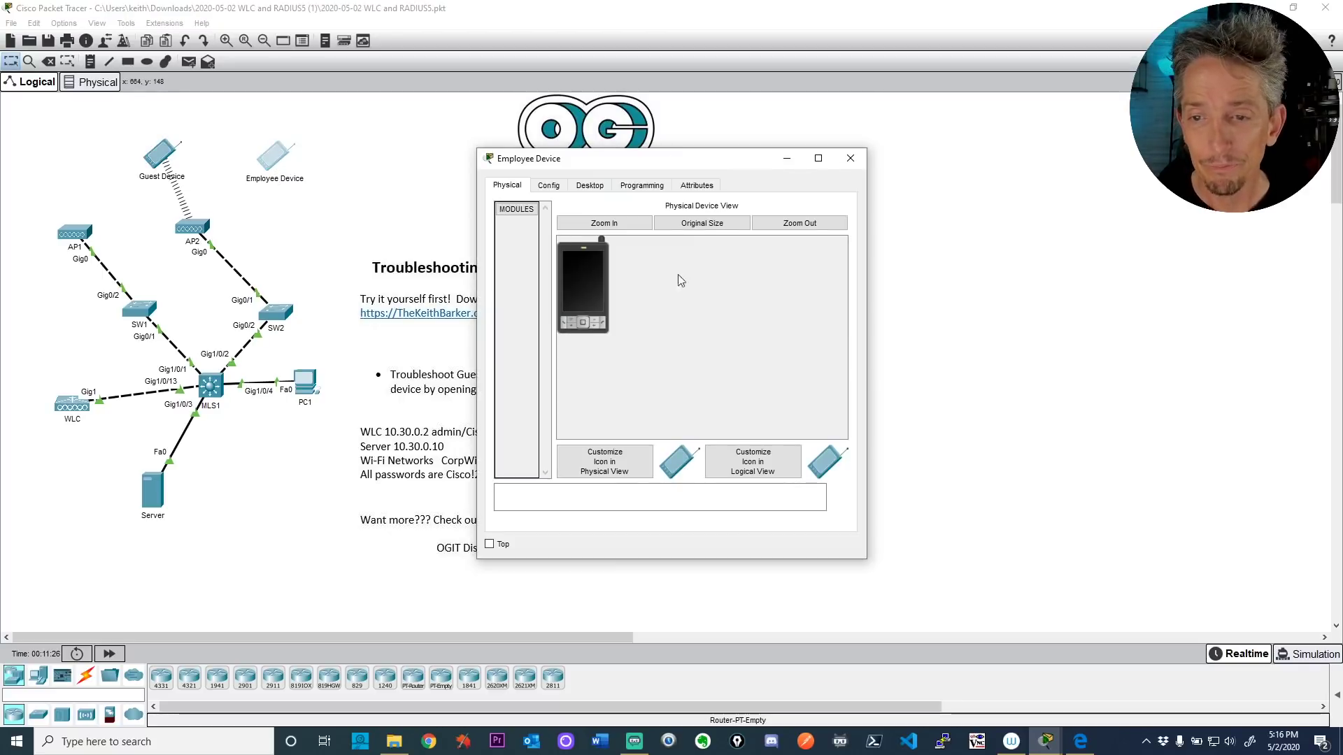
pyautogui.moveTo(871, 323); pyautogui.dragTo(1193, 324)
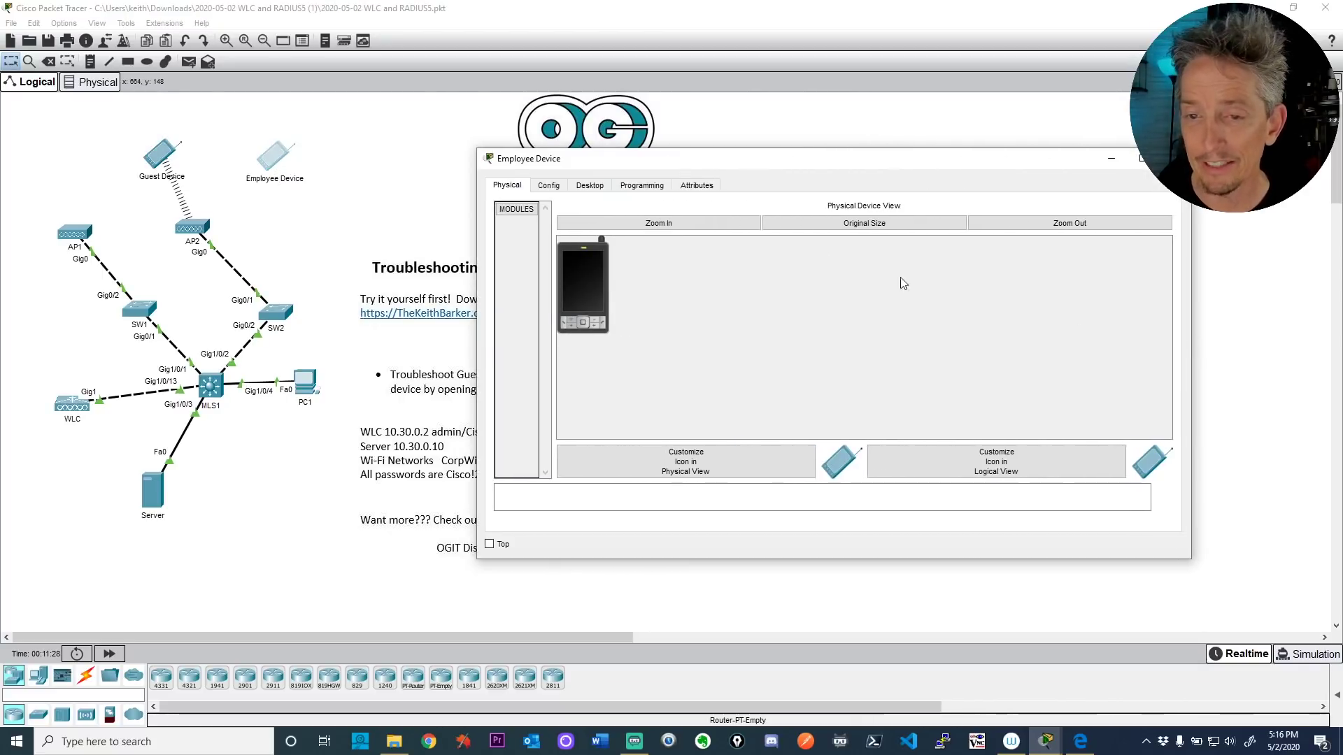
pyautogui.click(555, 190)
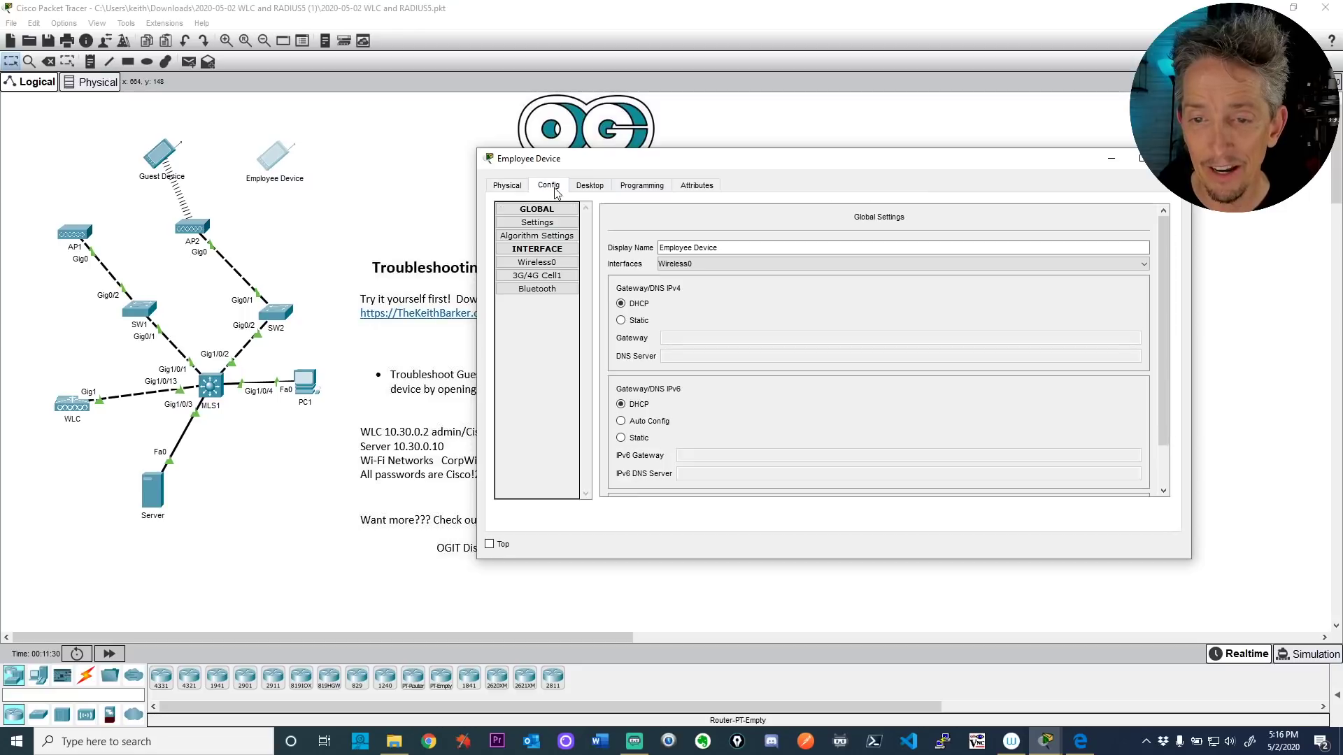
pyautogui.click(539, 264)
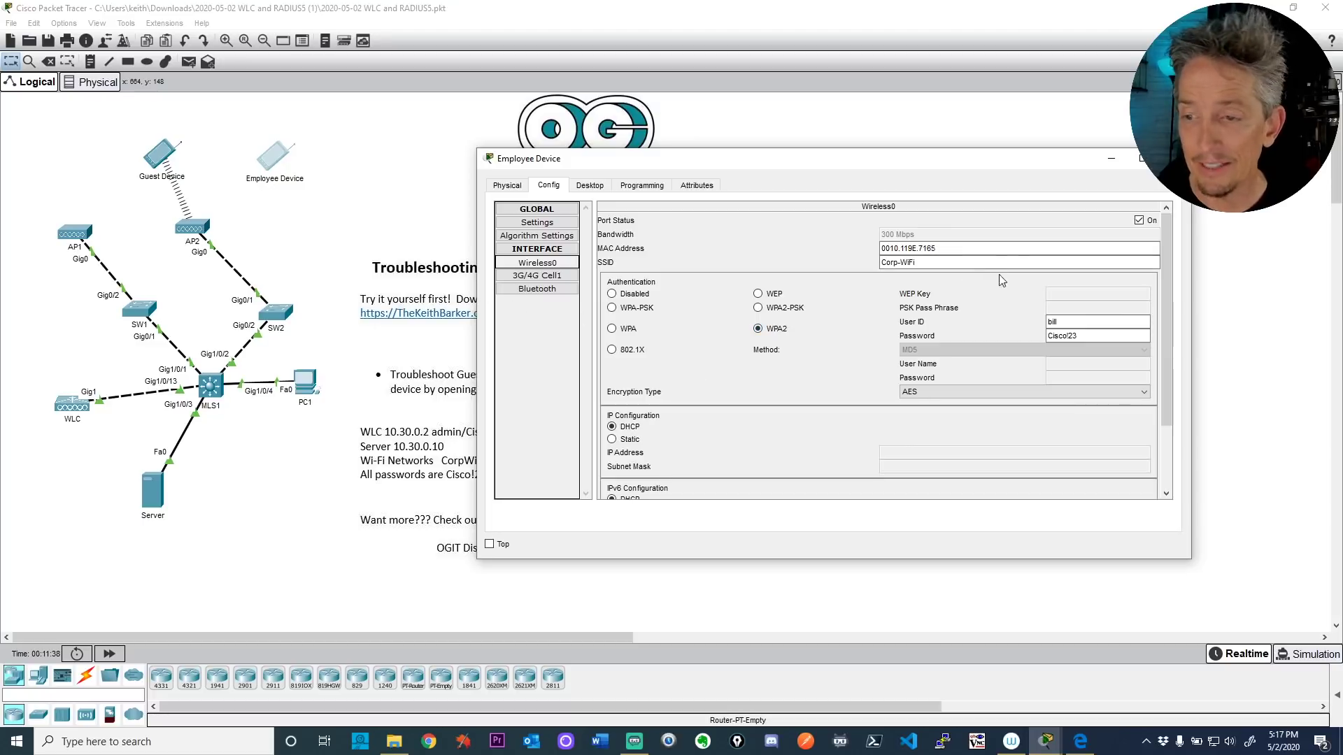
pyautogui.click(907, 264)
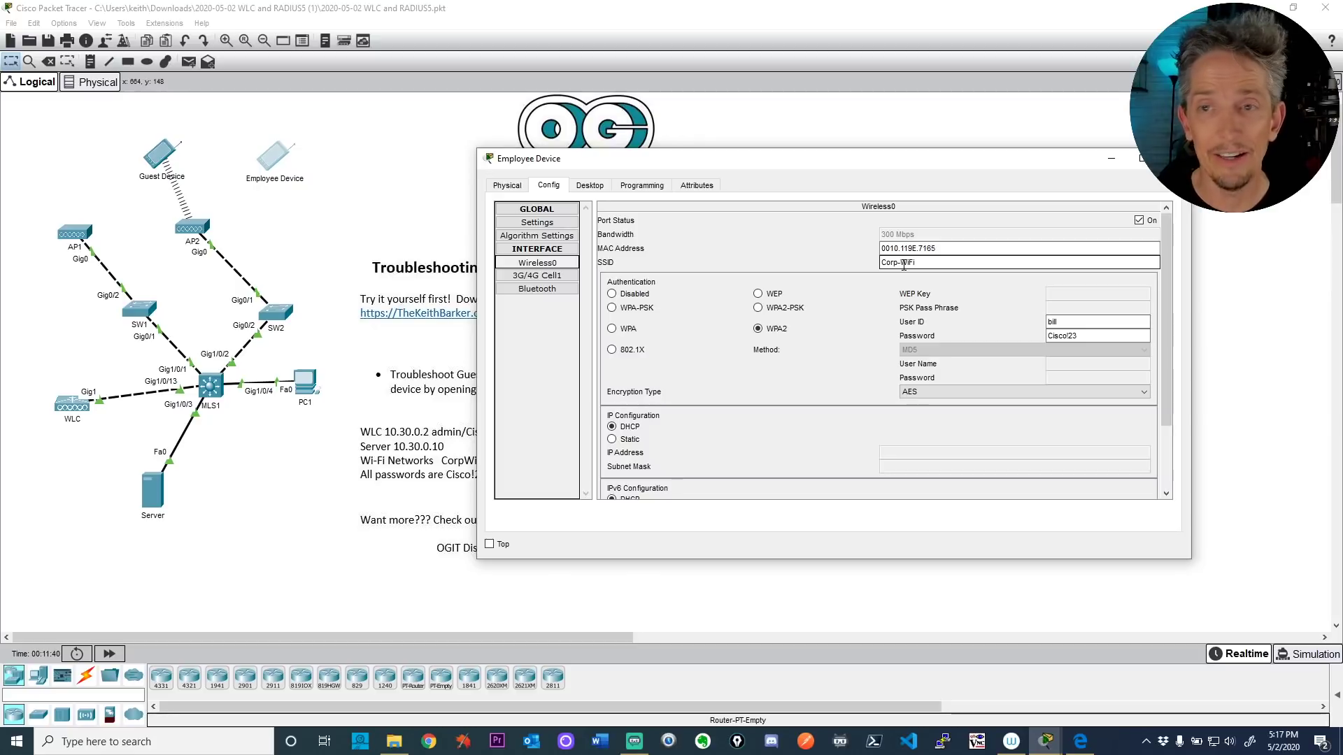
# Step: Change the Employee Device's SSID from Corp-WiFi to CorpWiFi and check its login password
pyautogui.click(273, 217)
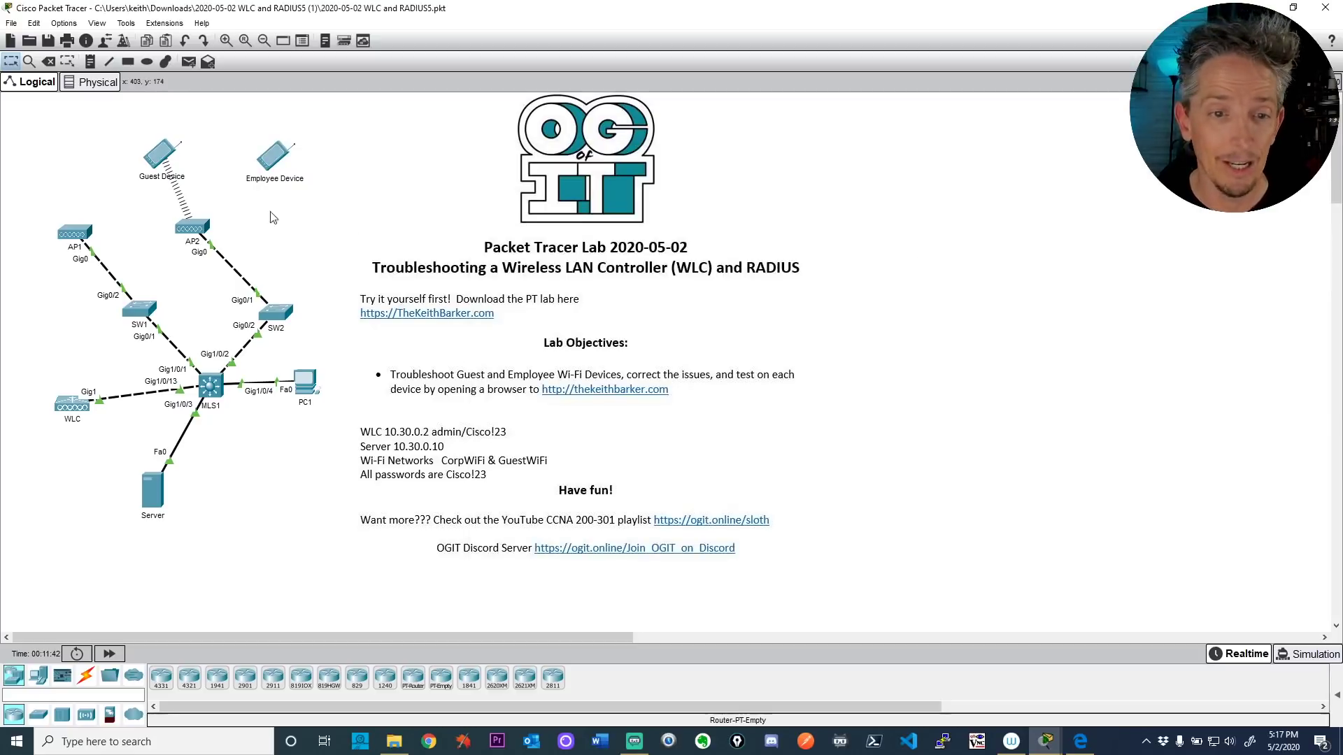
pyautogui.moveTo(193, 230)
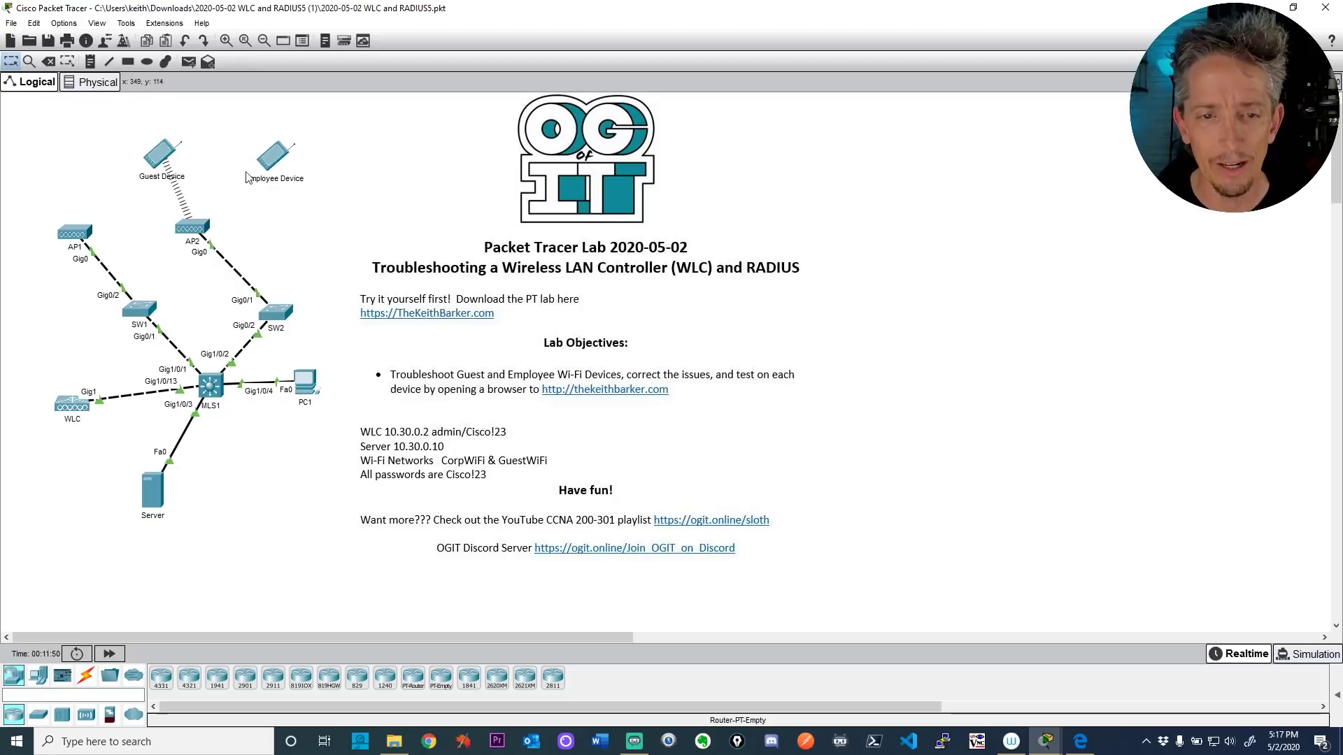
pyautogui.click(275, 157)
pyautogui.click(901, 263)
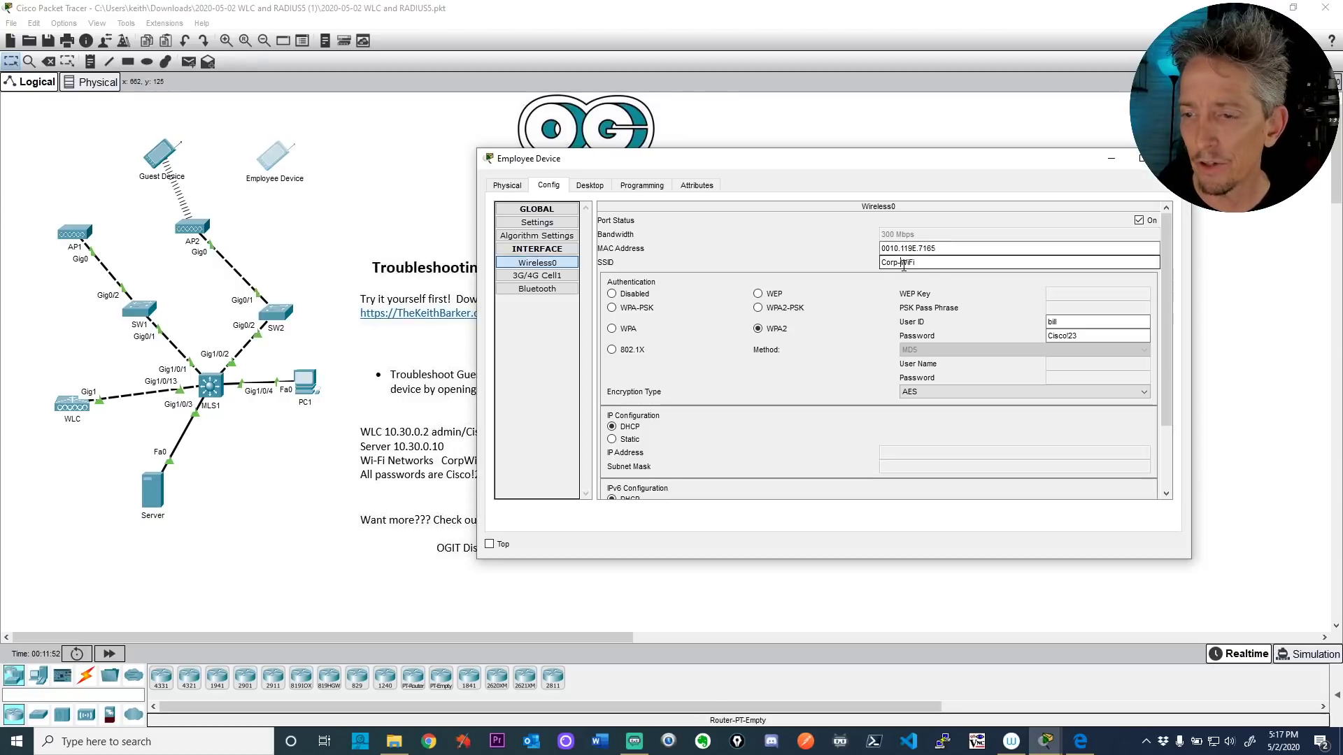
pyautogui.press('BackSpace')
pyautogui.click(1022, 306)
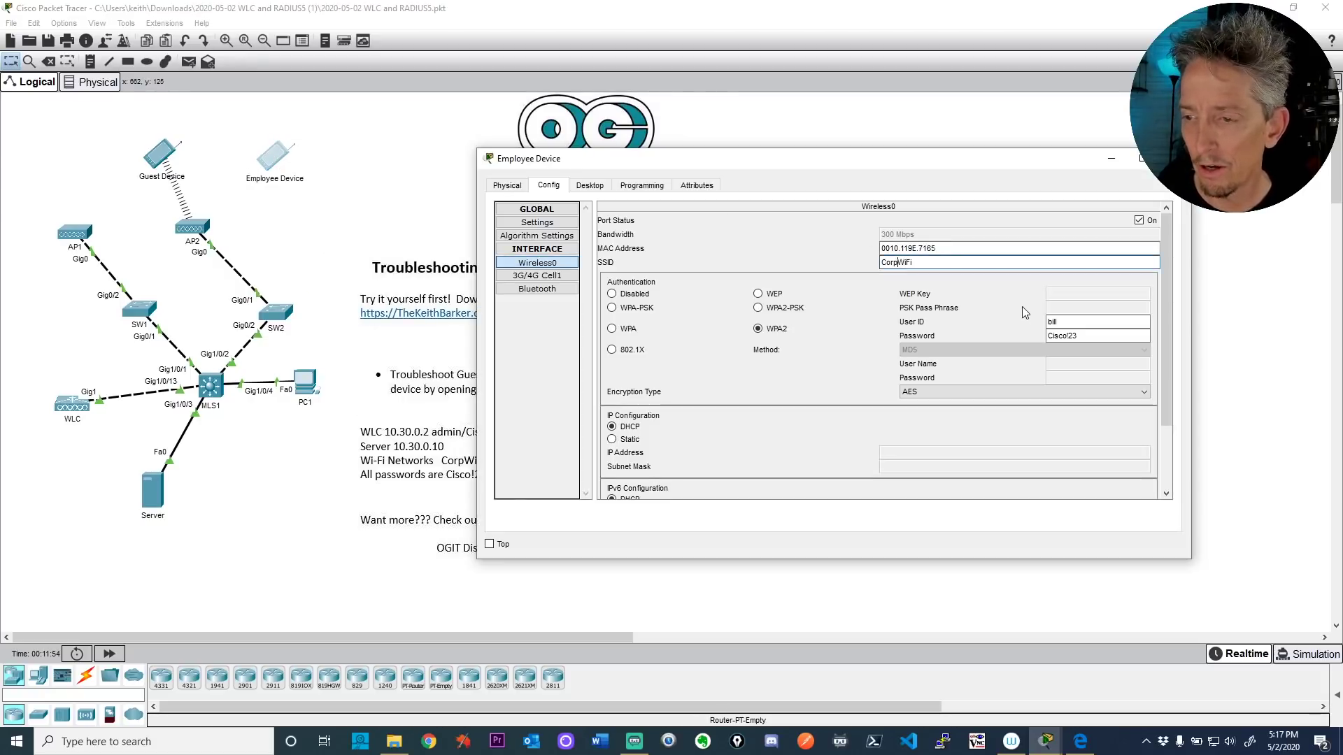
pyautogui.click(969, 262)
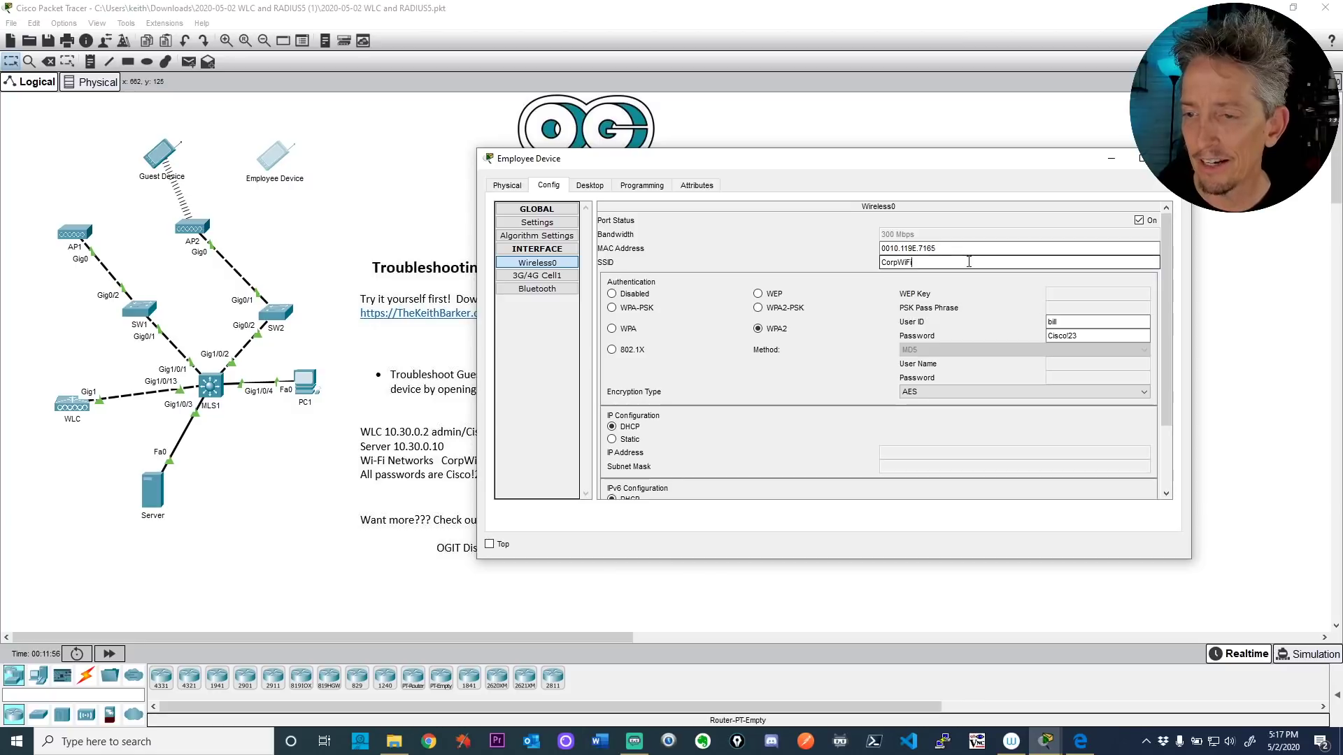
pyautogui.press('Tab')
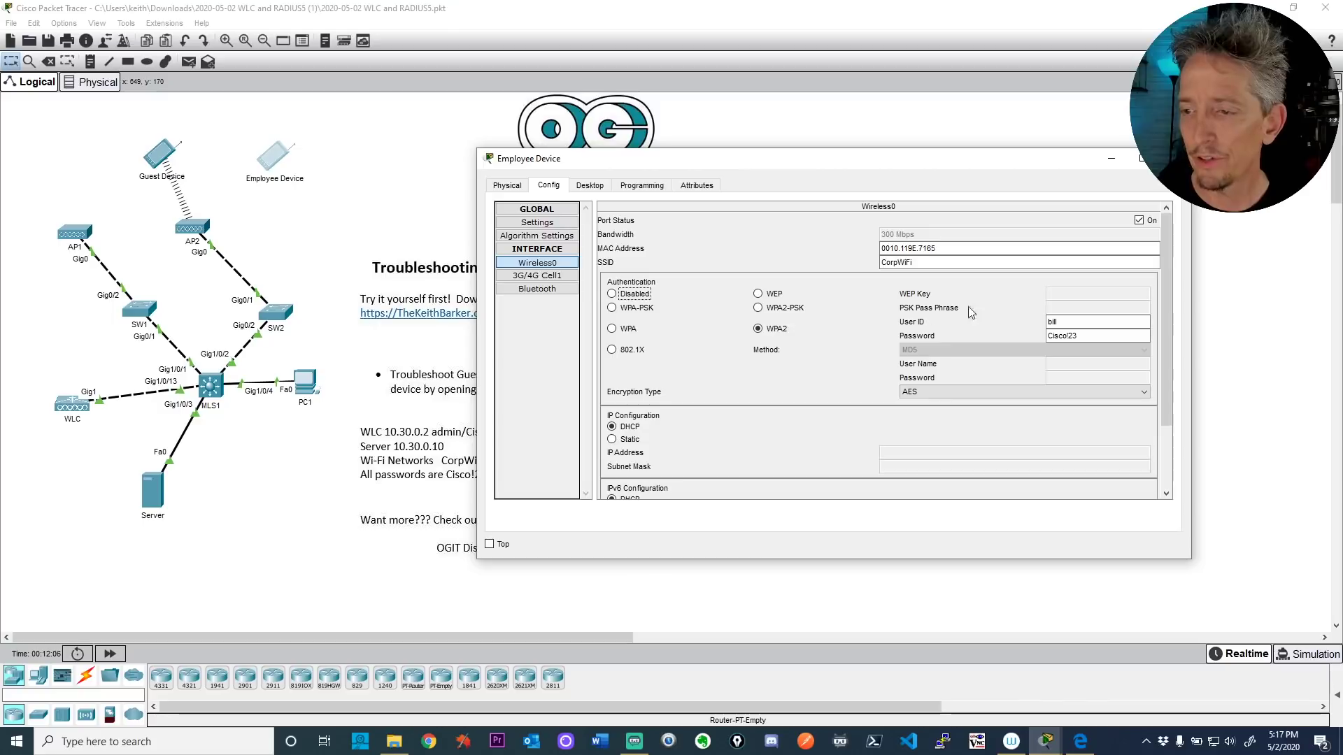
pyautogui.click(1051, 335)
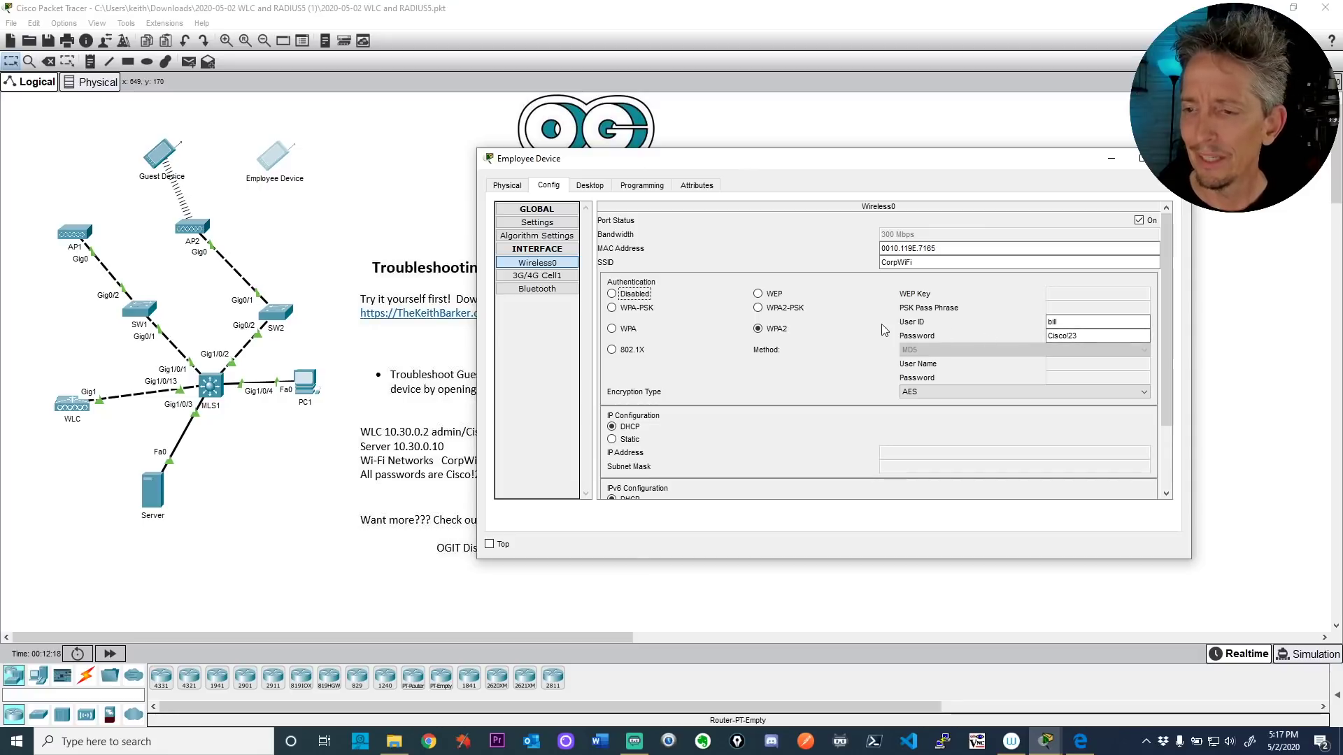
# Step: Review CorpWiFi's (WLAN ID 1) Layer 2 WPA2 AES 802.1X security on PC1's controller page, then close PC1
pyautogui.click(307, 382)
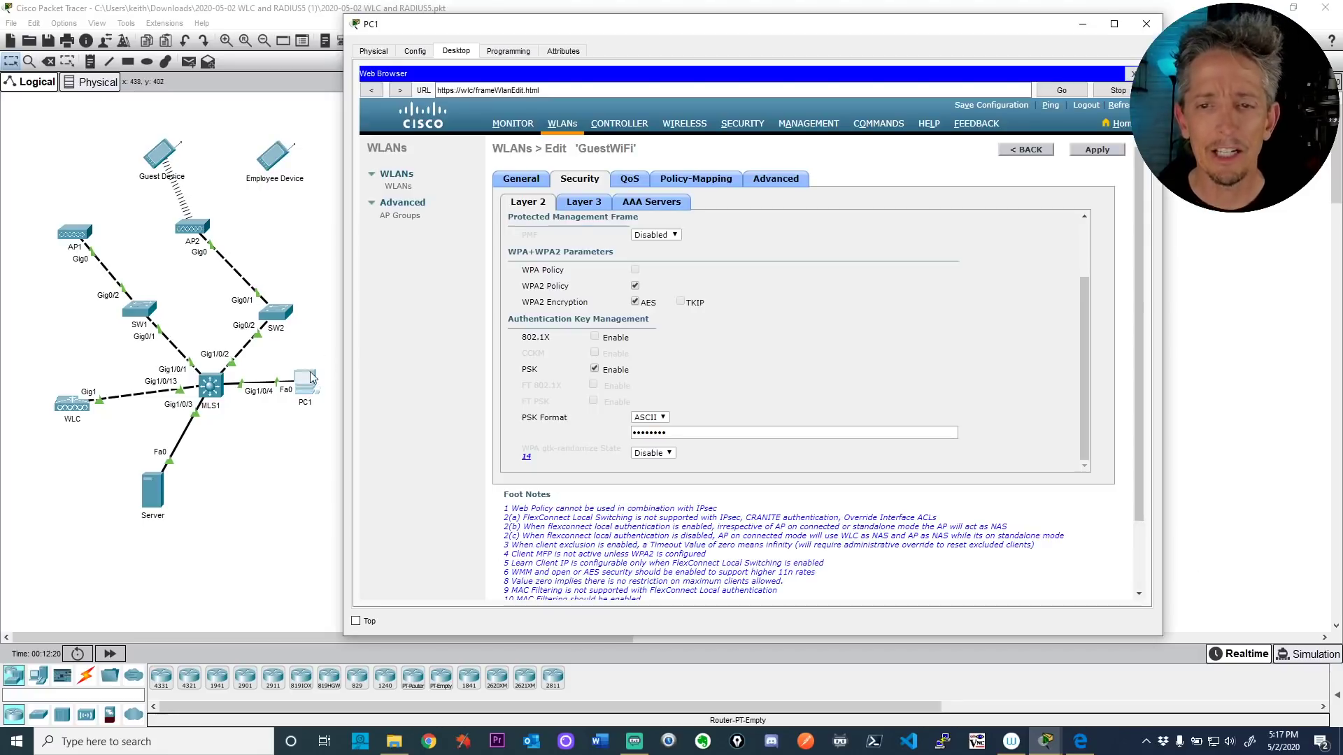
pyautogui.click(397, 188)
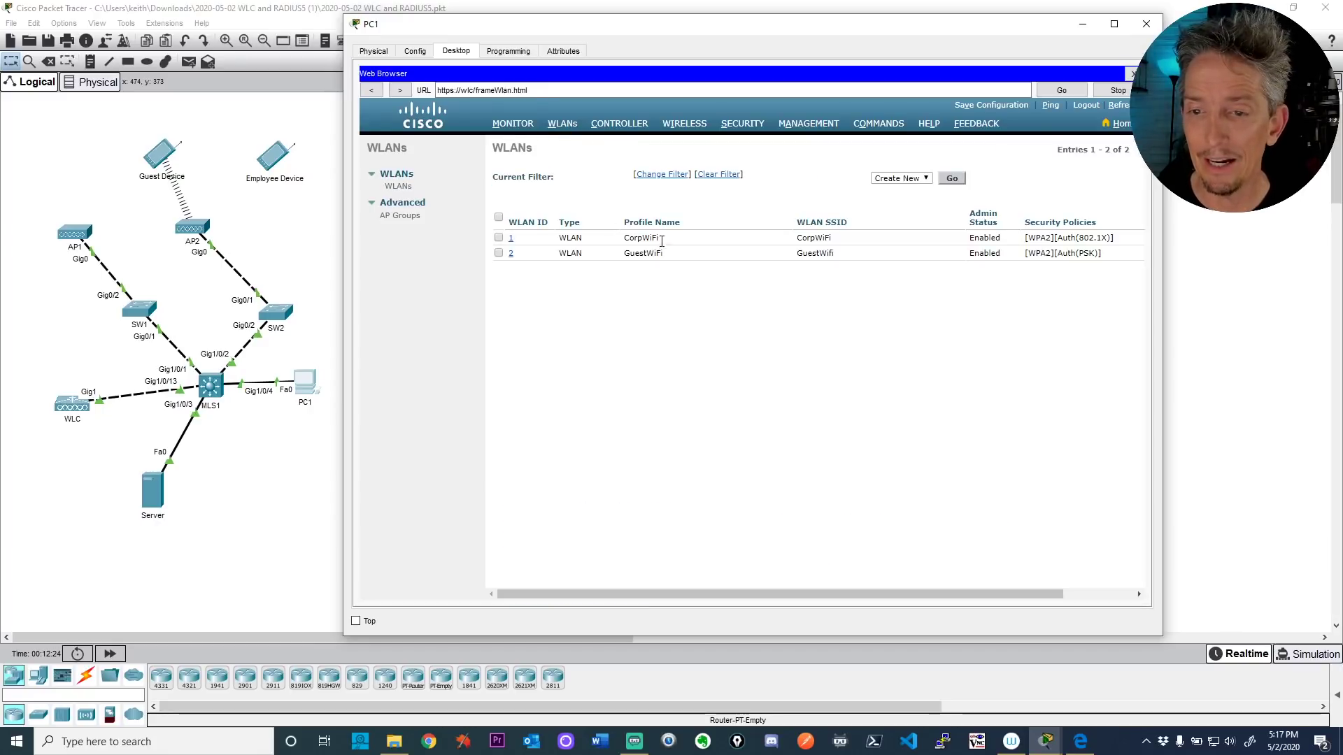
pyautogui.click(510, 240)
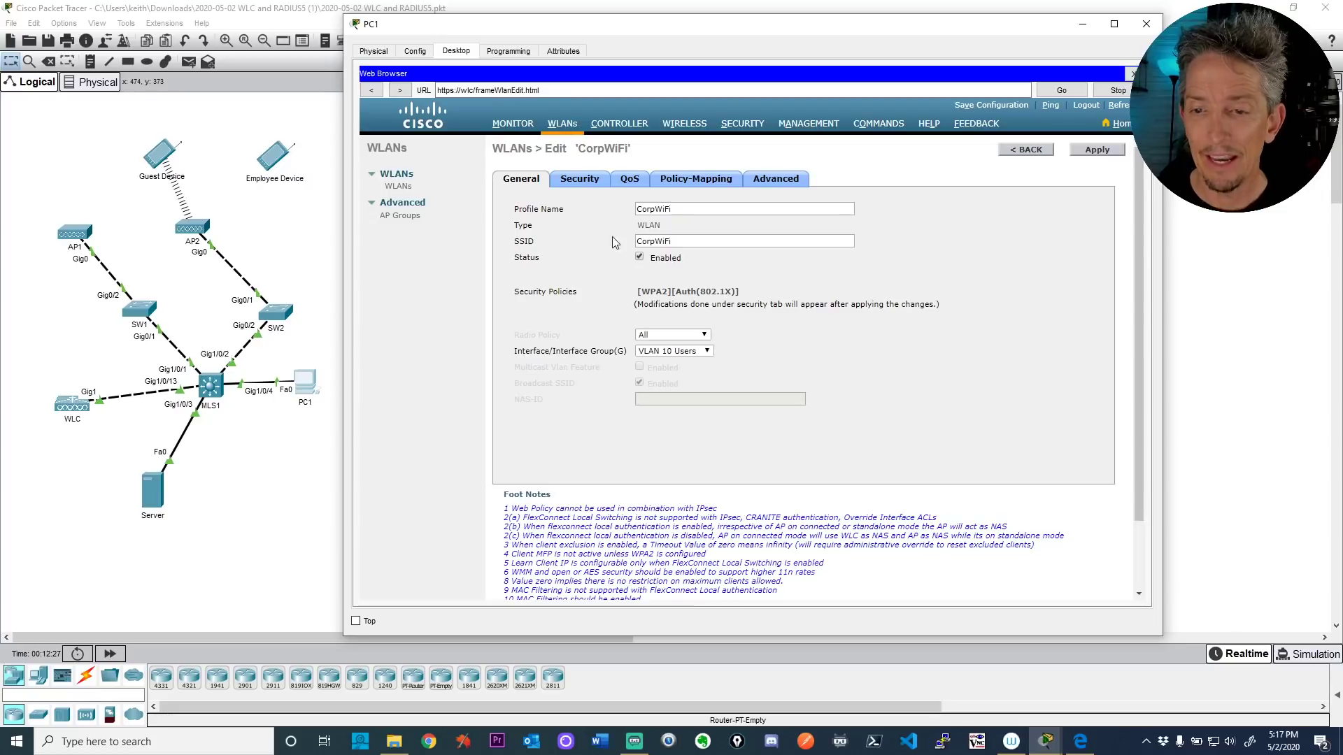
pyautogui.click(585, 181)
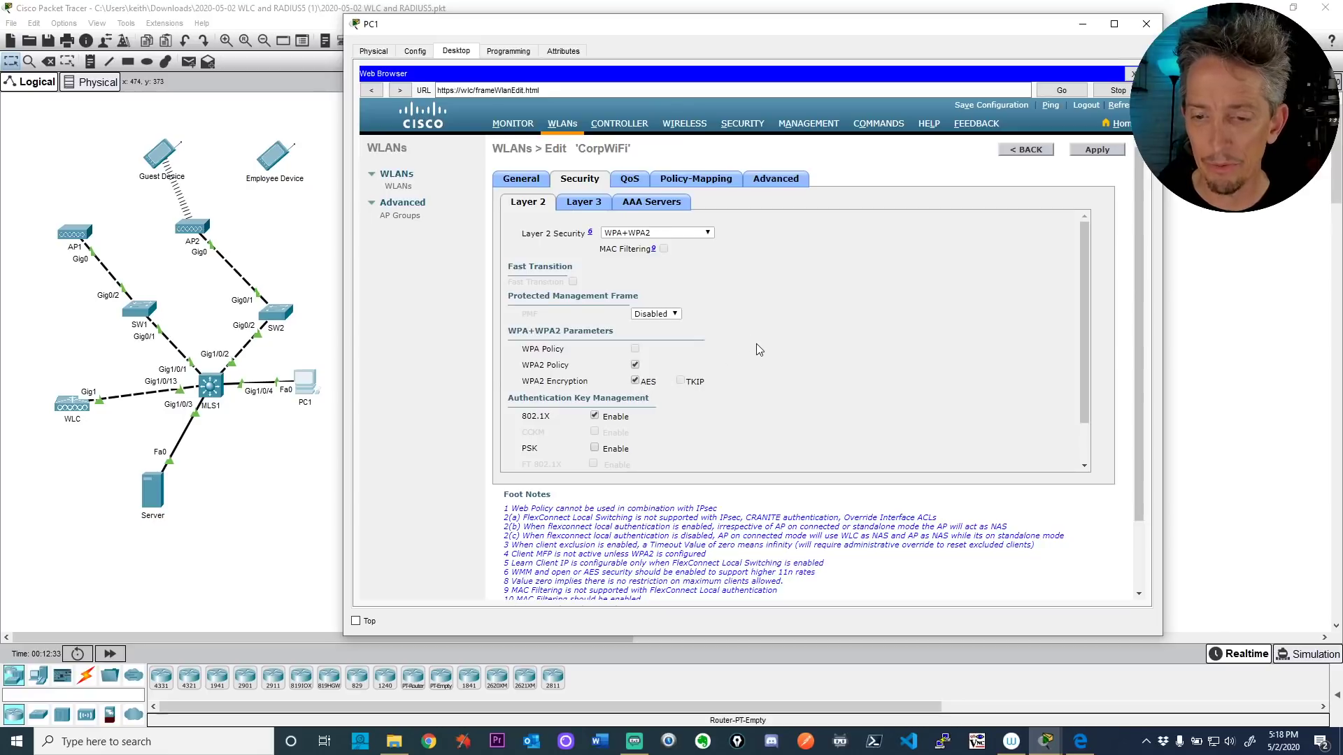
pyautogui.scroll(-3, 759, 349)
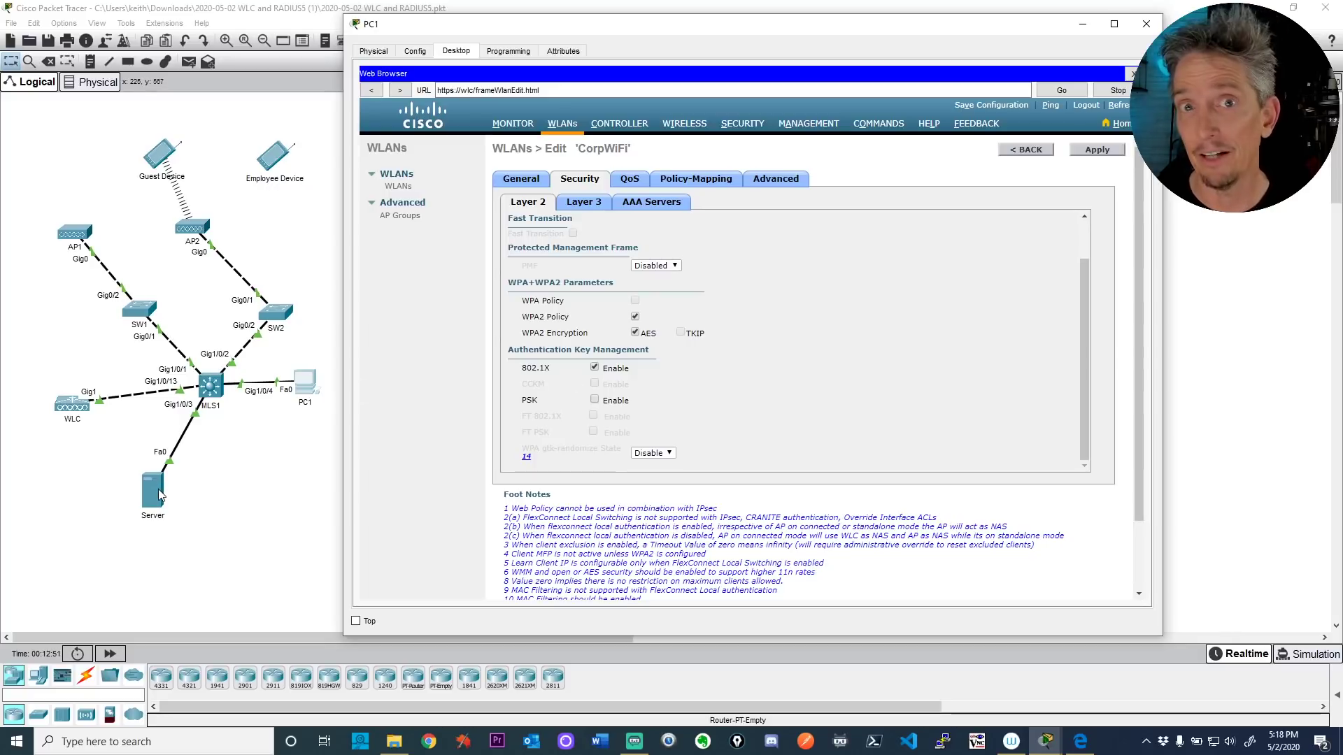
pyautogui.hotkey('alt', 'F4')
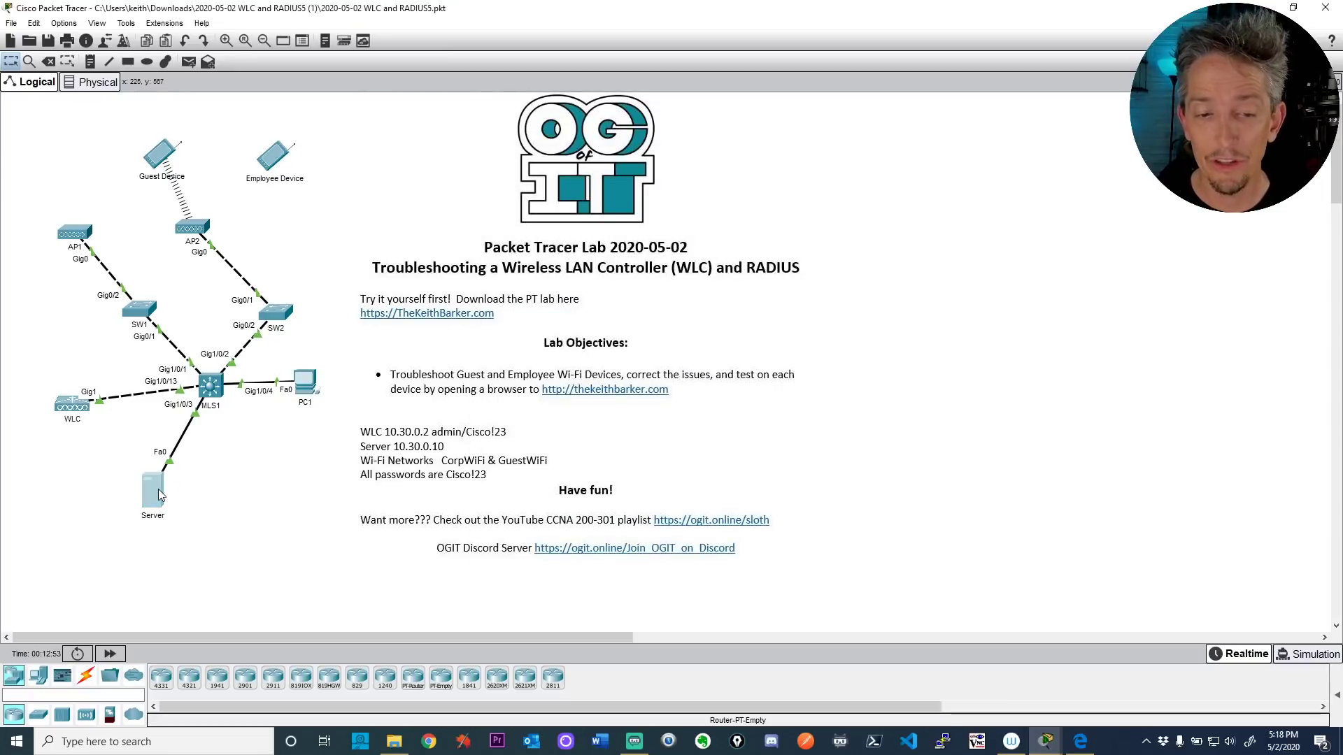
# Step: Add the employee's user ID and password as a new user in the Server's AAA service
pyautogui.click(159, 494)
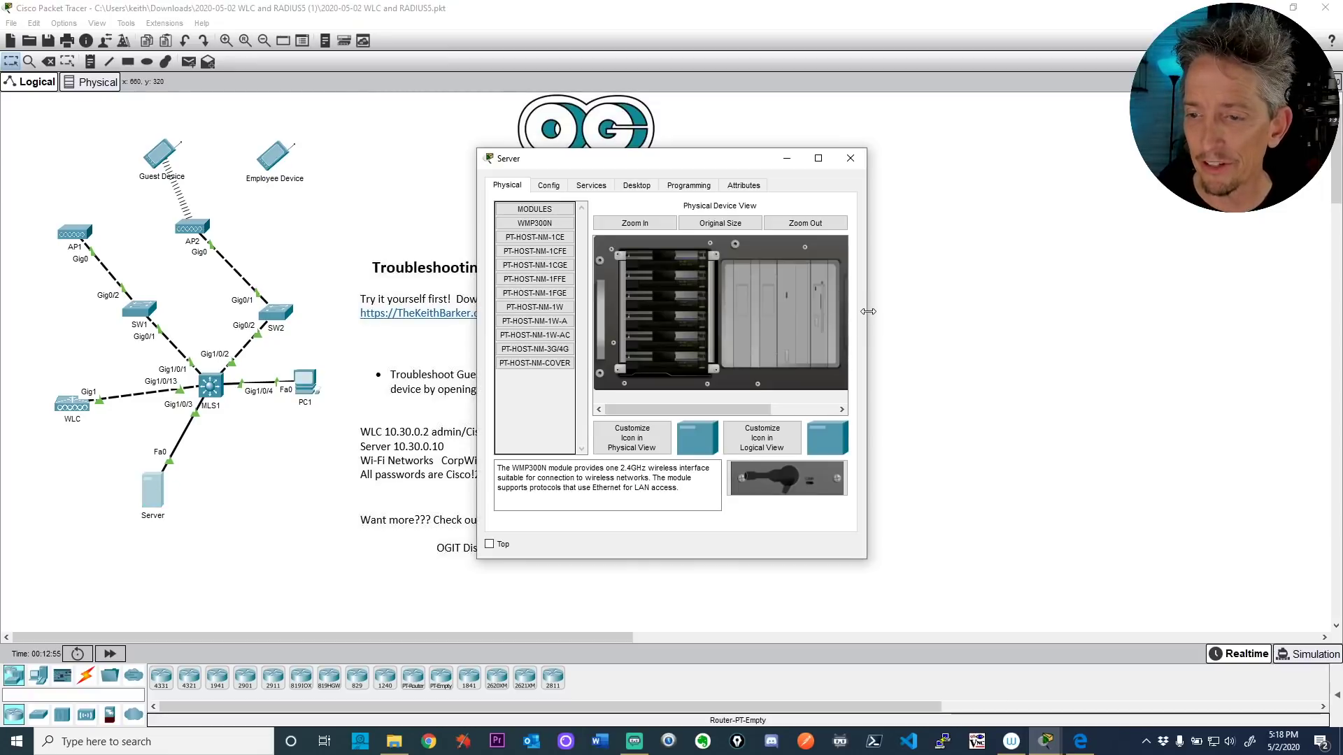
pyautogui.moveTo(868, 311); pyautogui.dragTo(1161, 314)
pyautogui.click(596, 187)
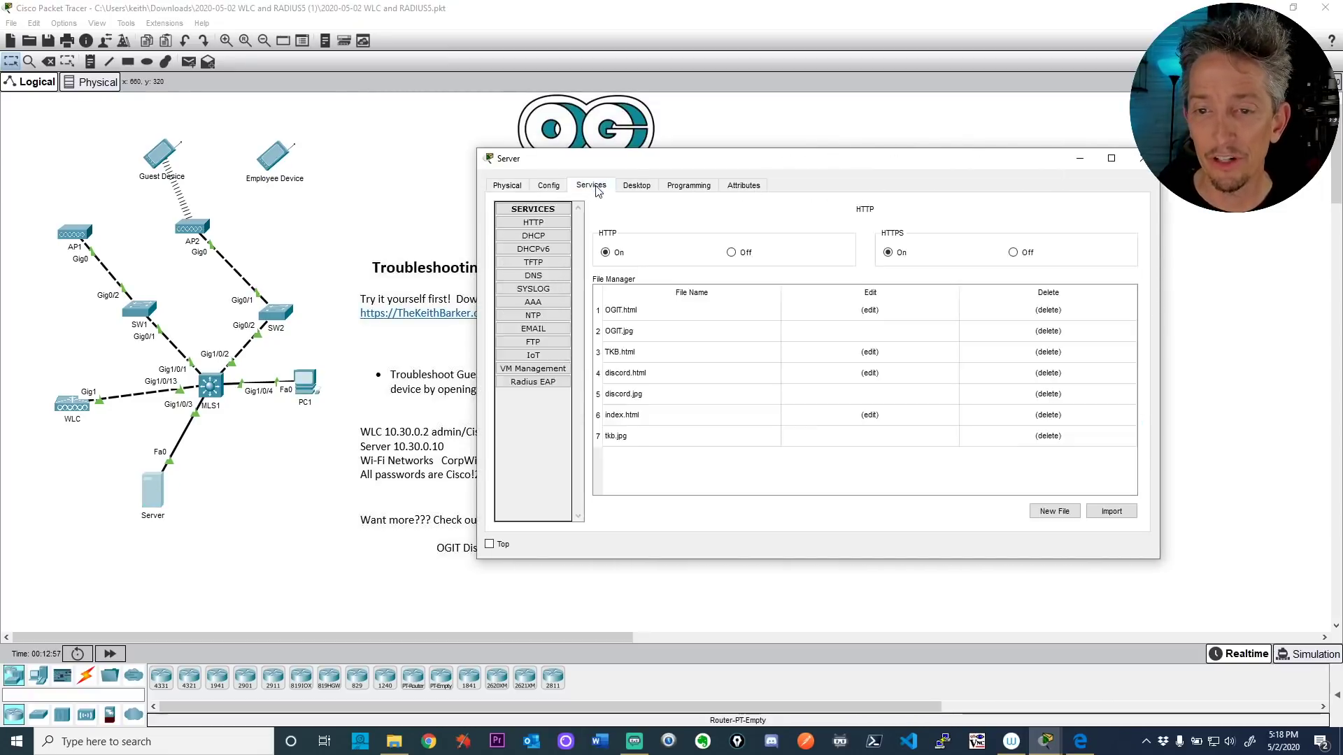
pyautogui.click(533, 302)
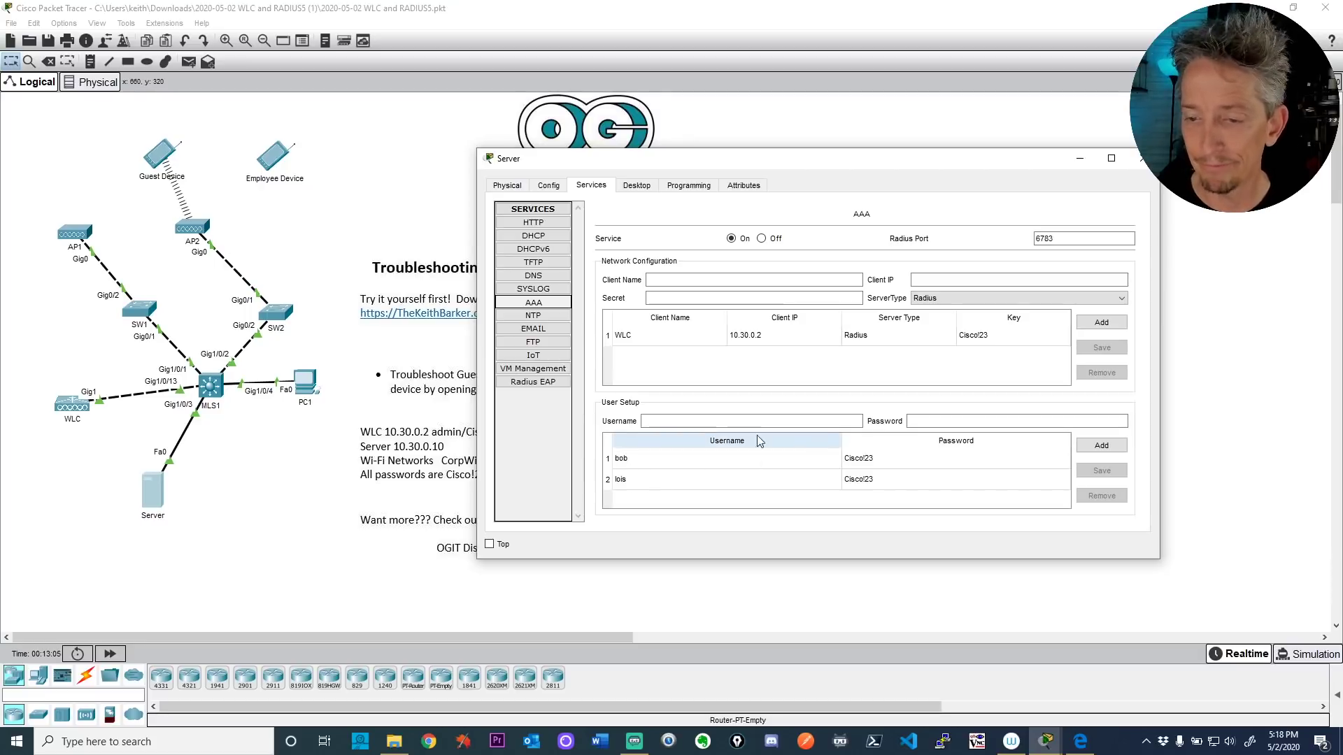
pyautogui.click(679, 418)
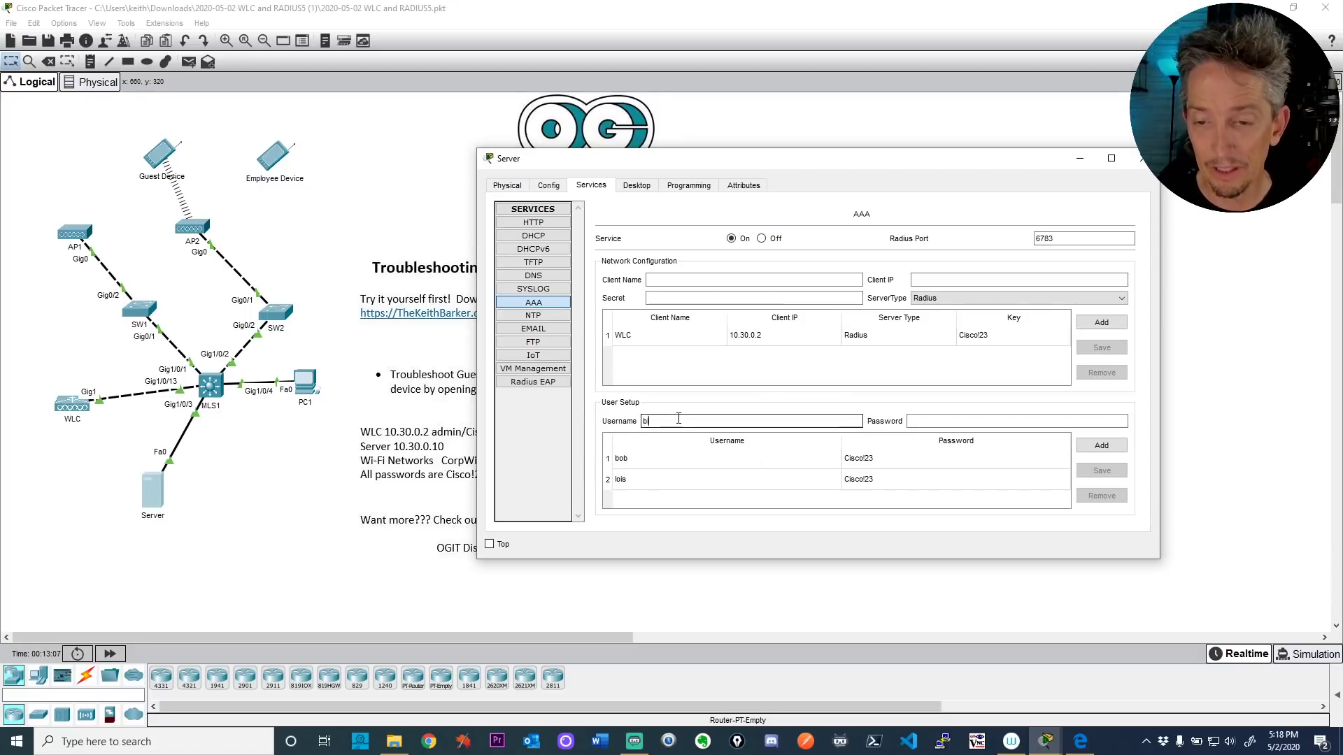
pyautogui.press('Tab')
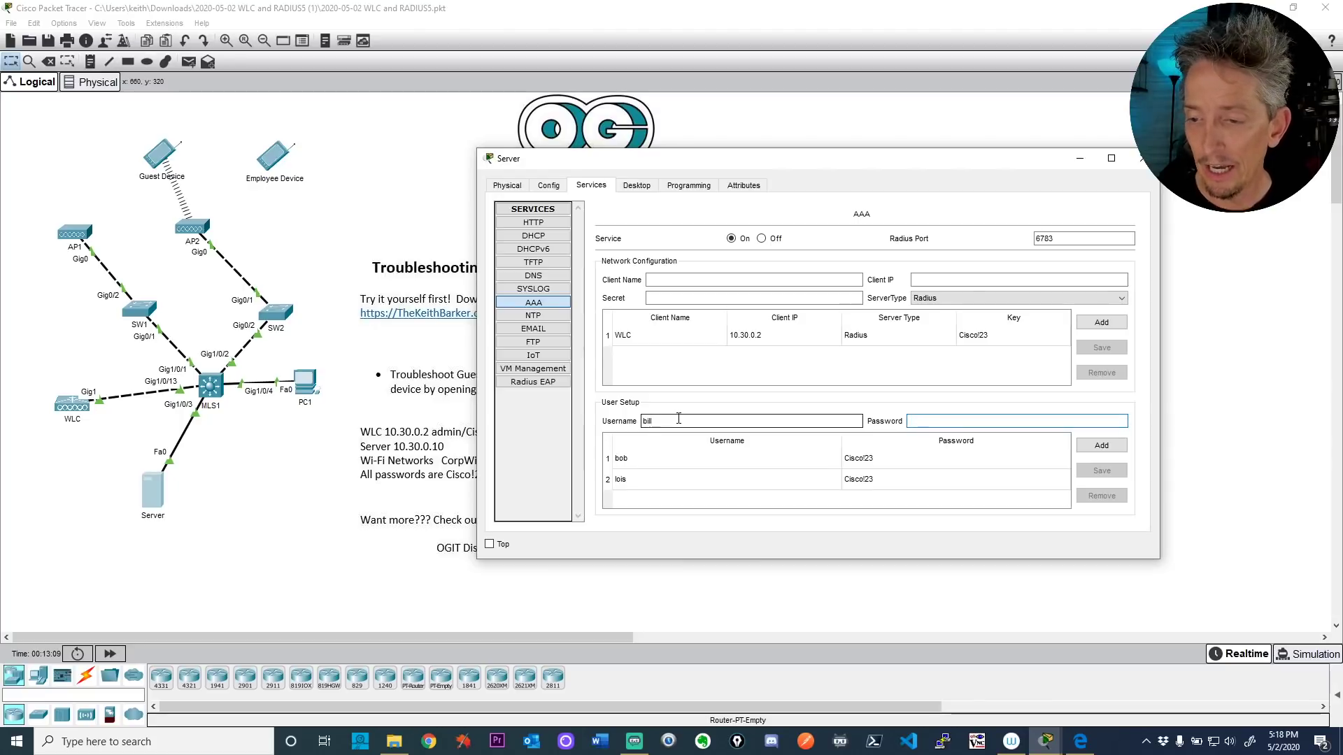
pyautogui.write('Cisco!23')
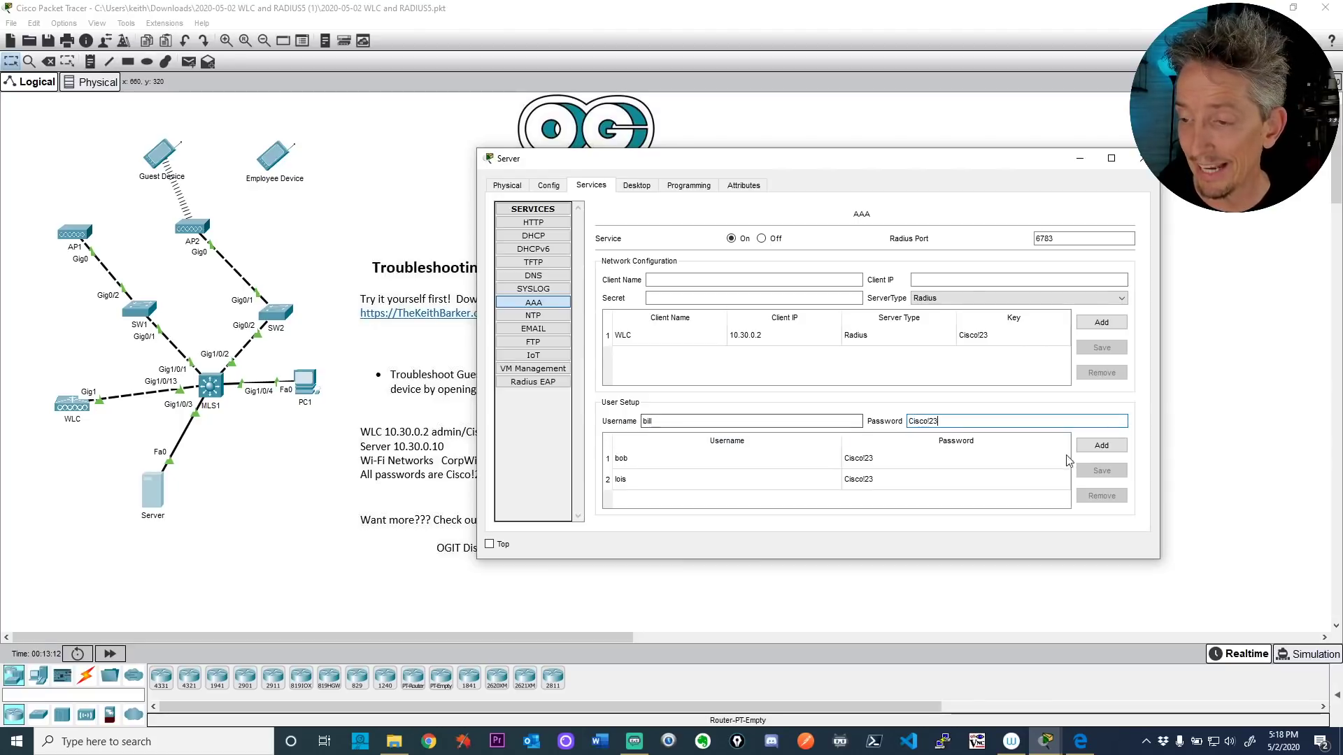
pyautogui.click(1098, 446)
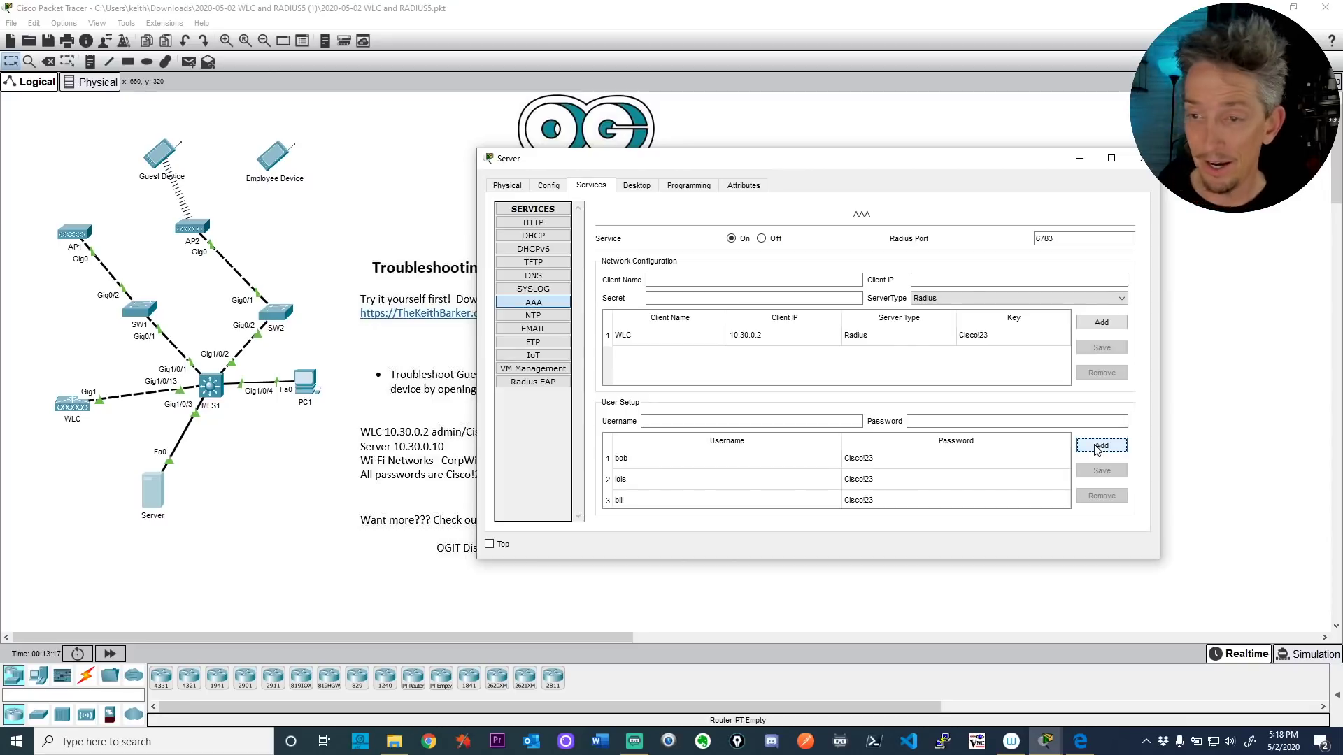
pyautogui.click(276, 161)
# Step: Recheck the Employee Device's SSID and user ID, then view CorpWiFi's AAA servers (10.30.0.10, port 1812)
pyautogui.click(902, 264)
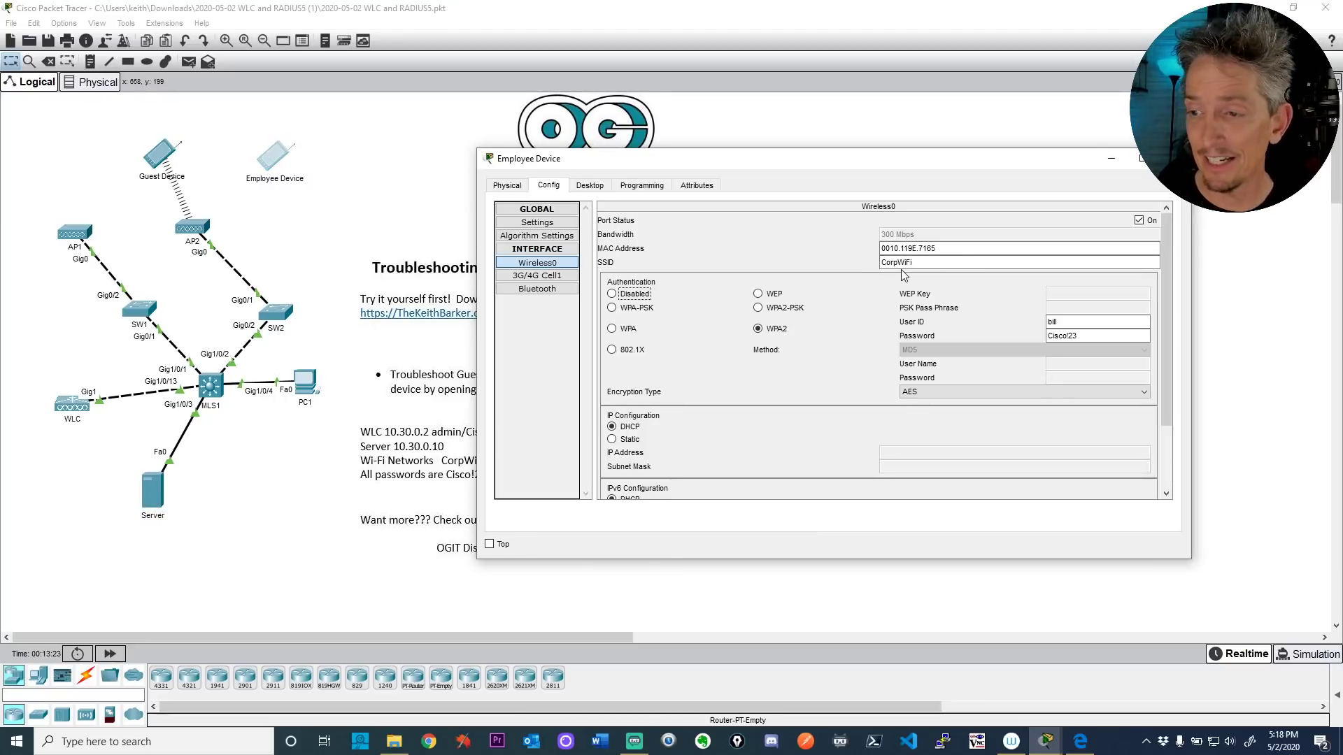
pyautogui.click(1056, 326)
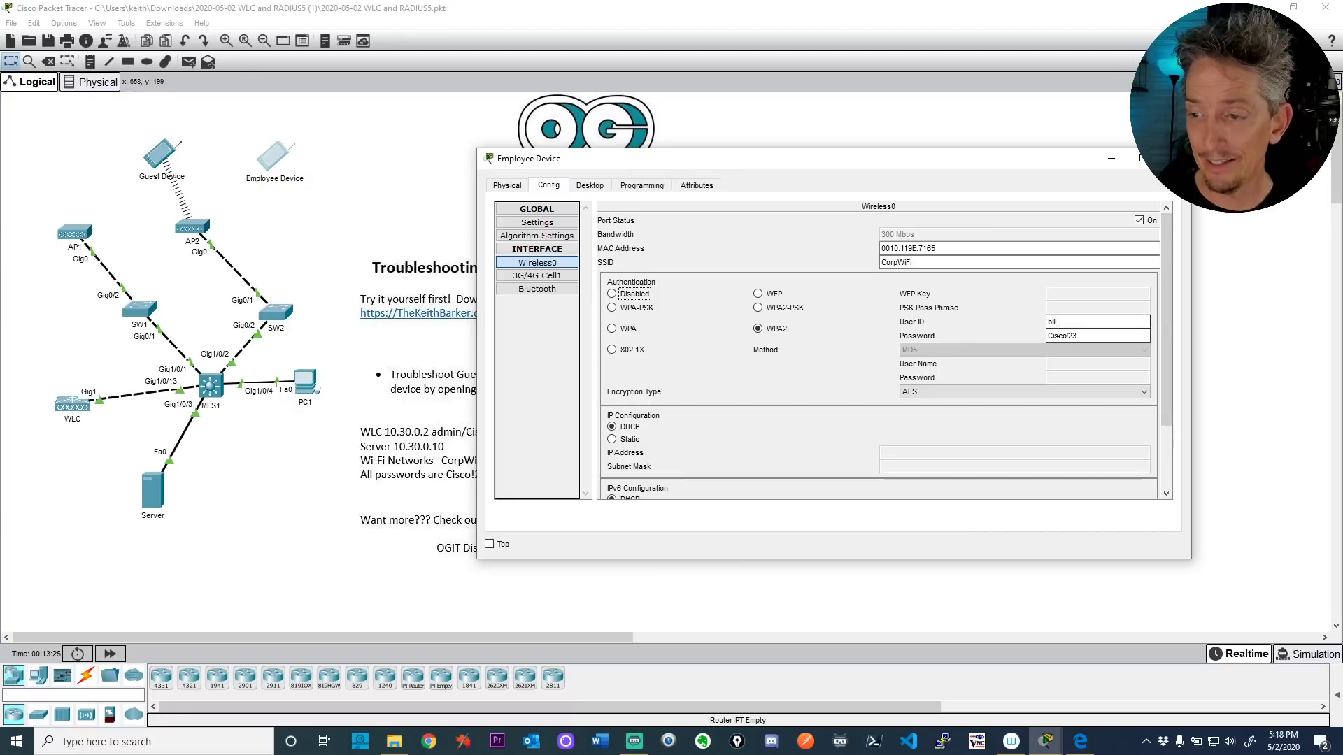
pyautogui.press('Tab')
pyautogui.press('Tab')
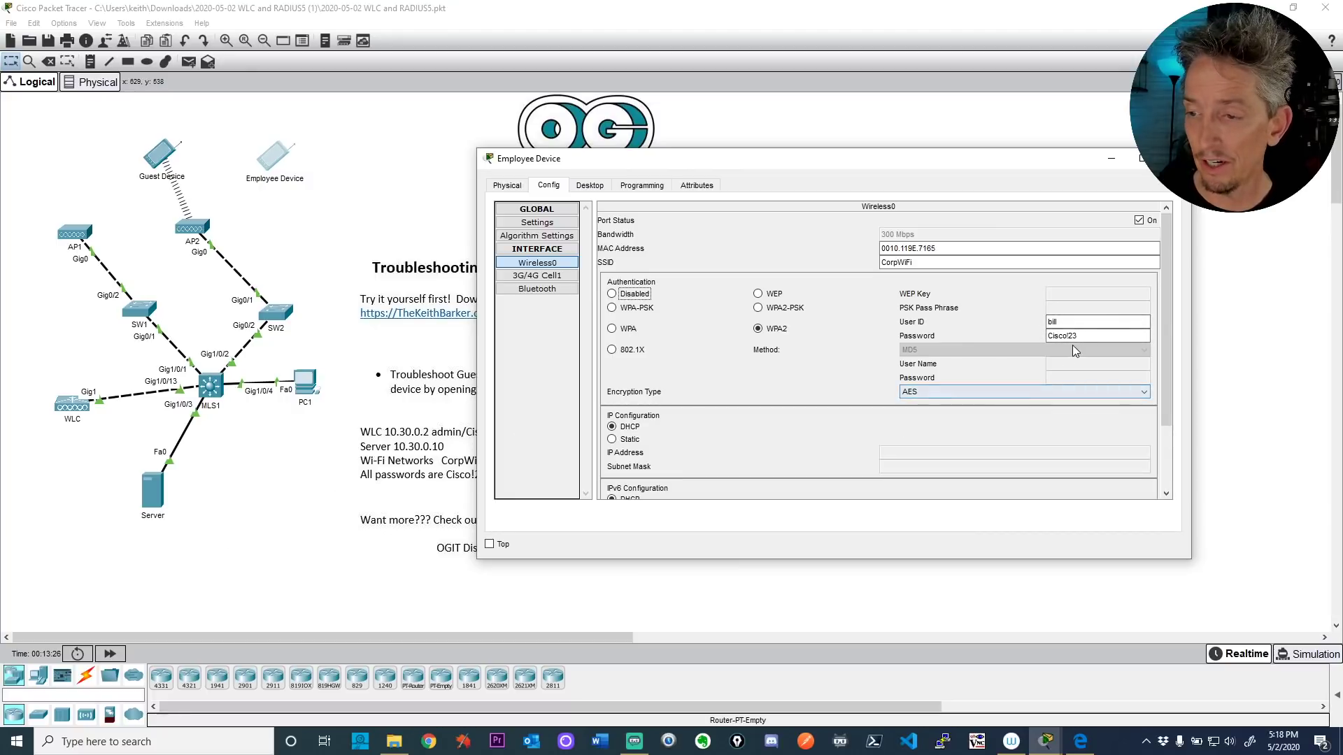
pyautogui.press('Tab')
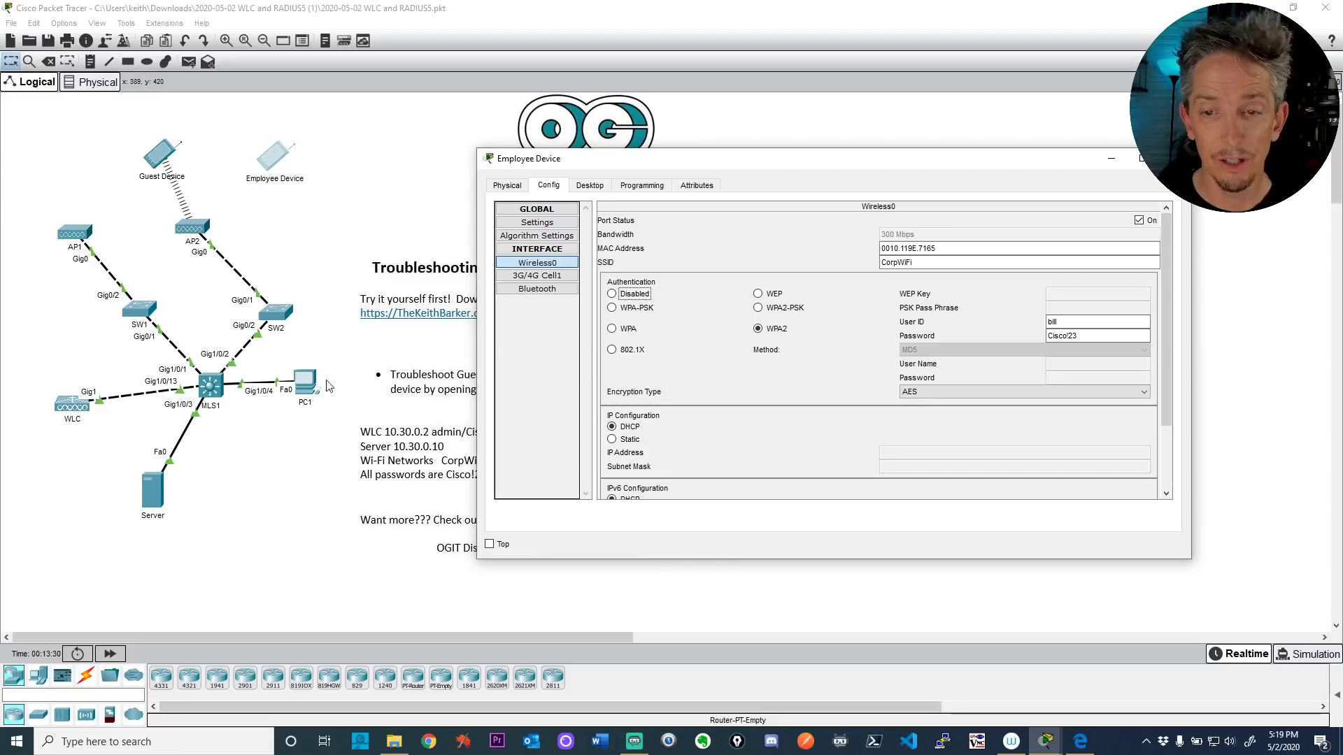
pyautogui.click(308, 385)
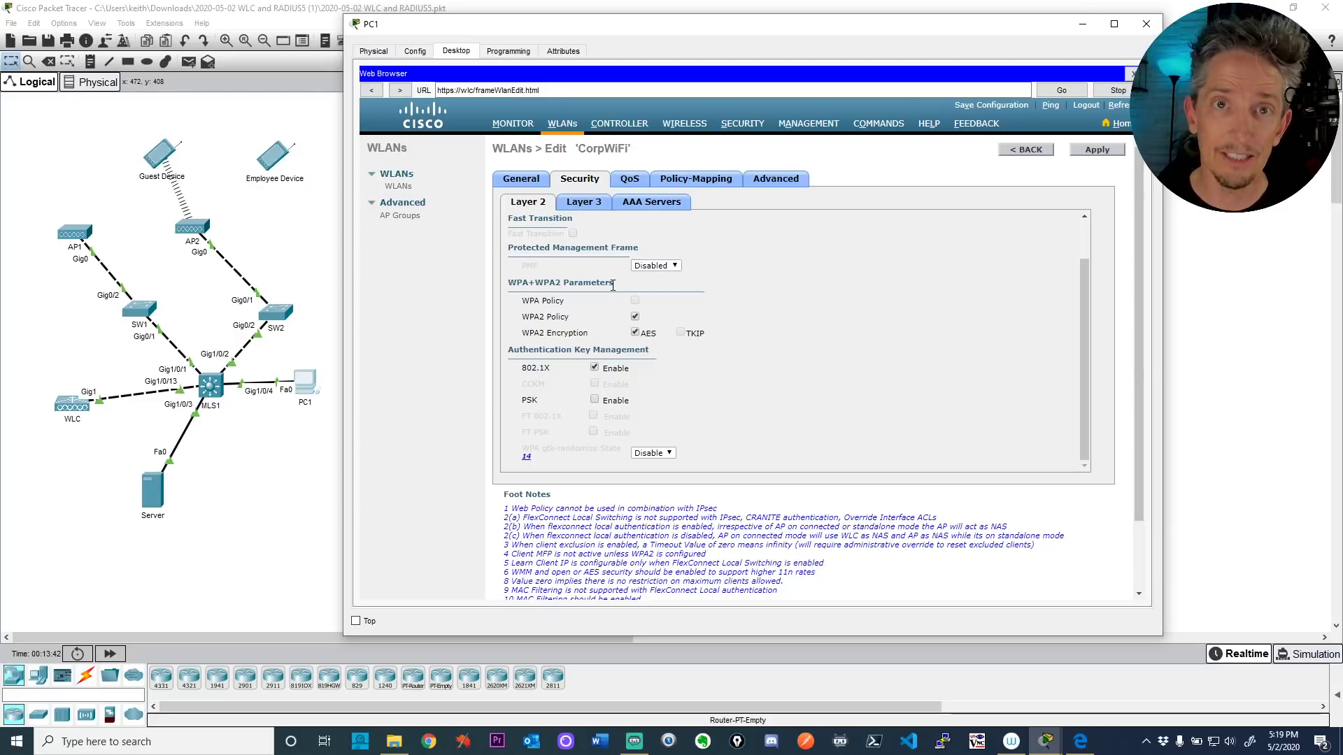
pyautogui.click(644, 204)
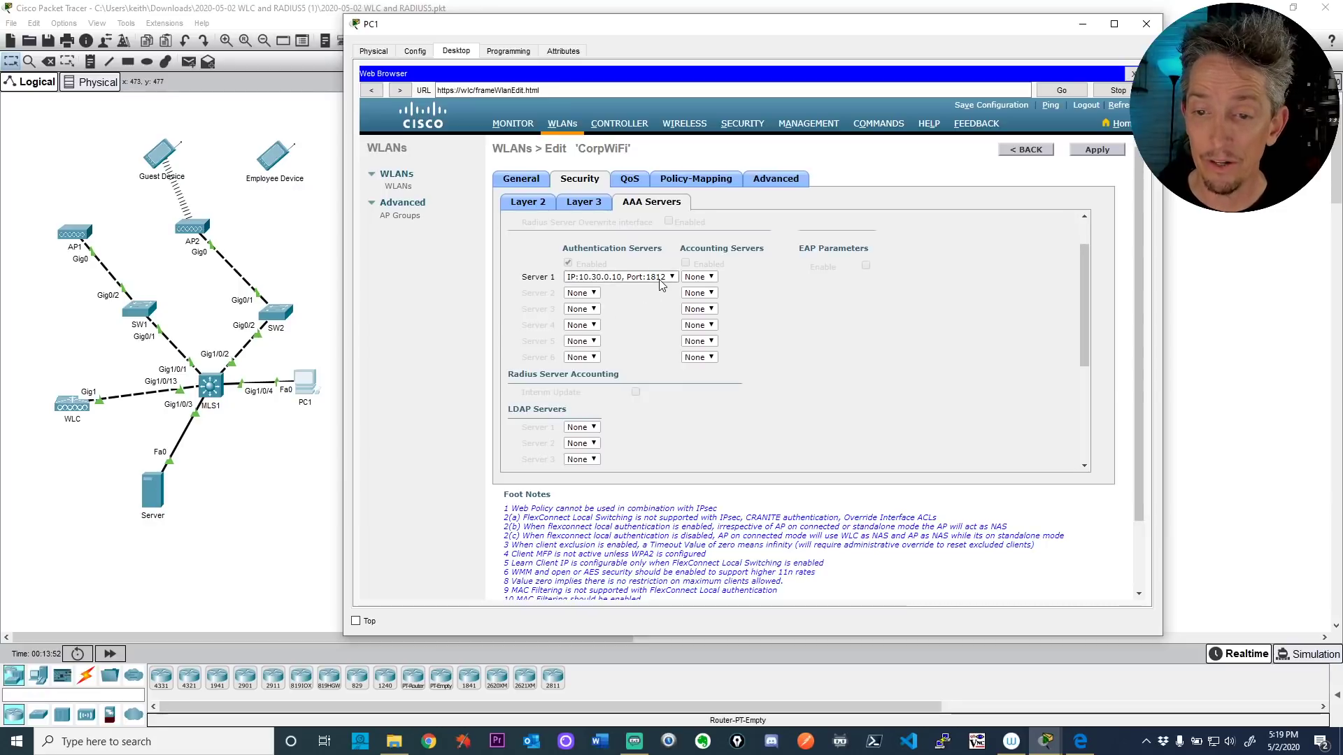
# Step: Inspect the Server's AAA WLC client and RADIUS port 6783, then view the controller's RADIUS Authentication Servers
pyautogui.click(198, 484)
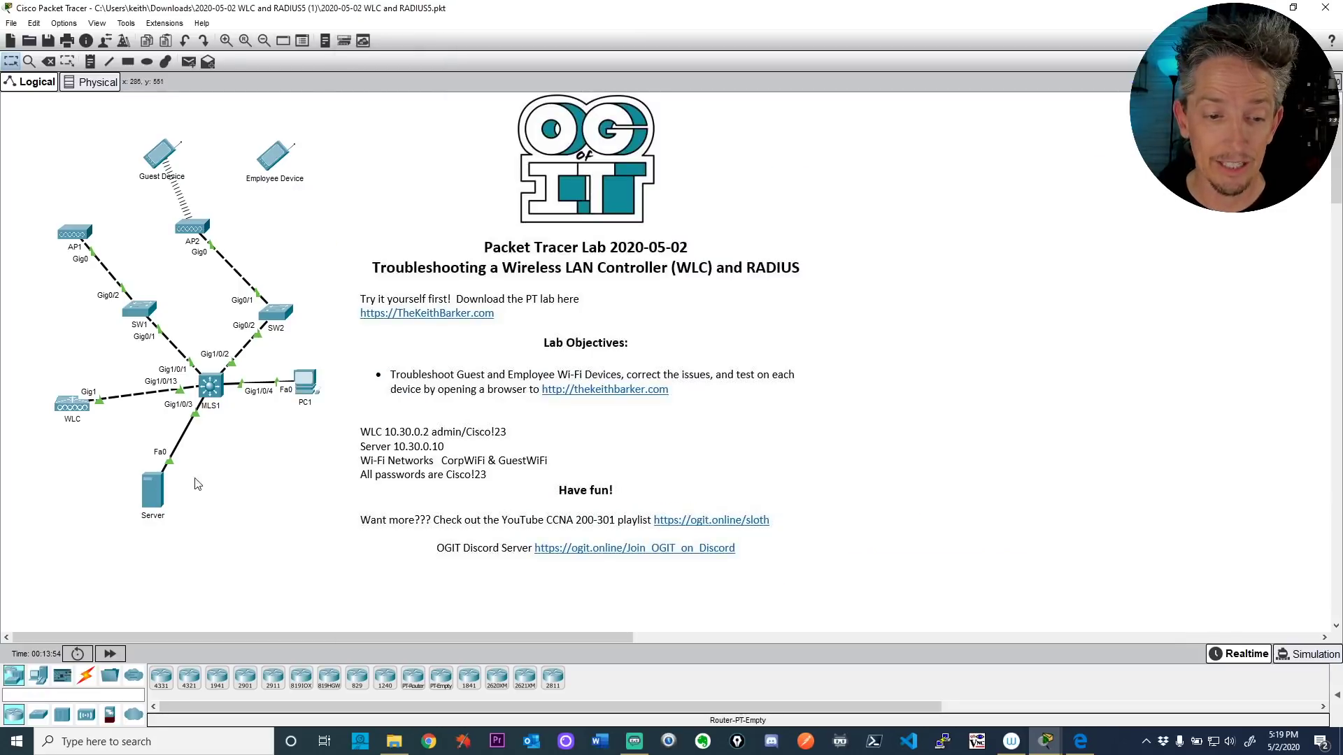
pyautogui.click(157, 497)
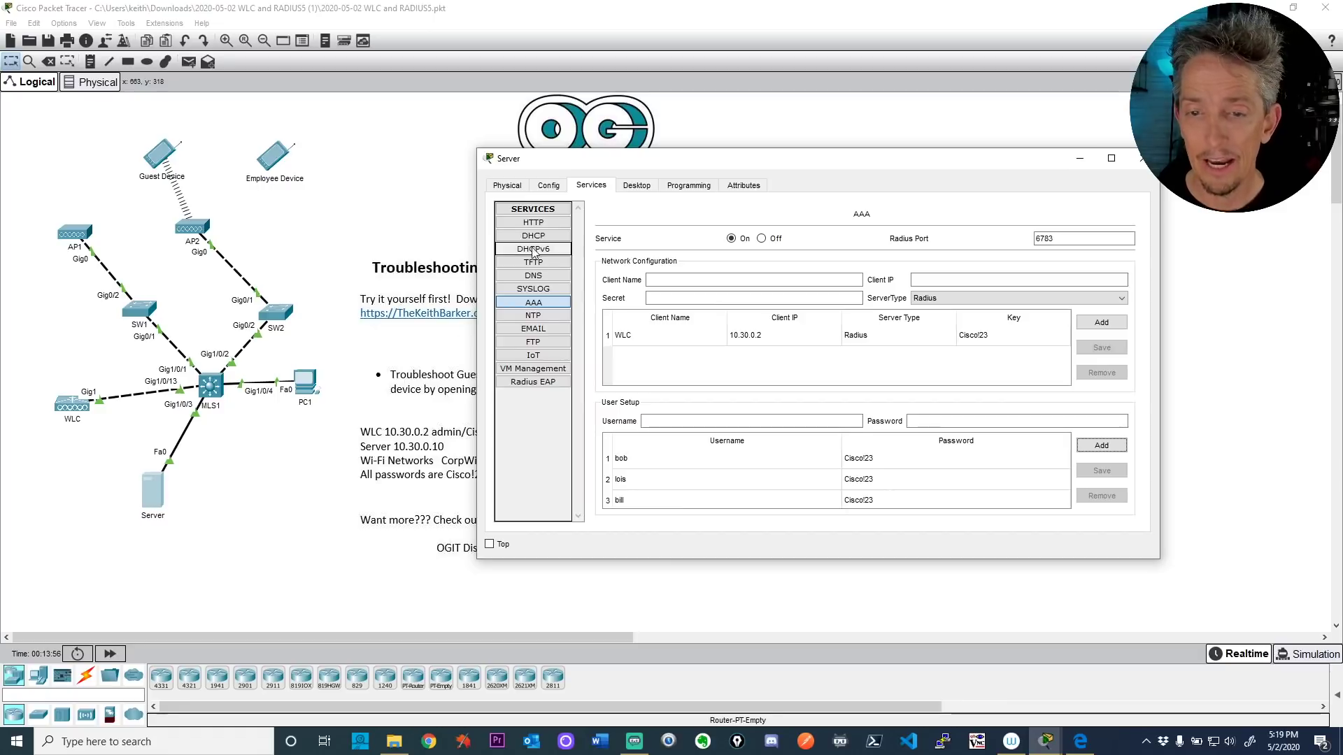
pyautogui.click(591, 186)
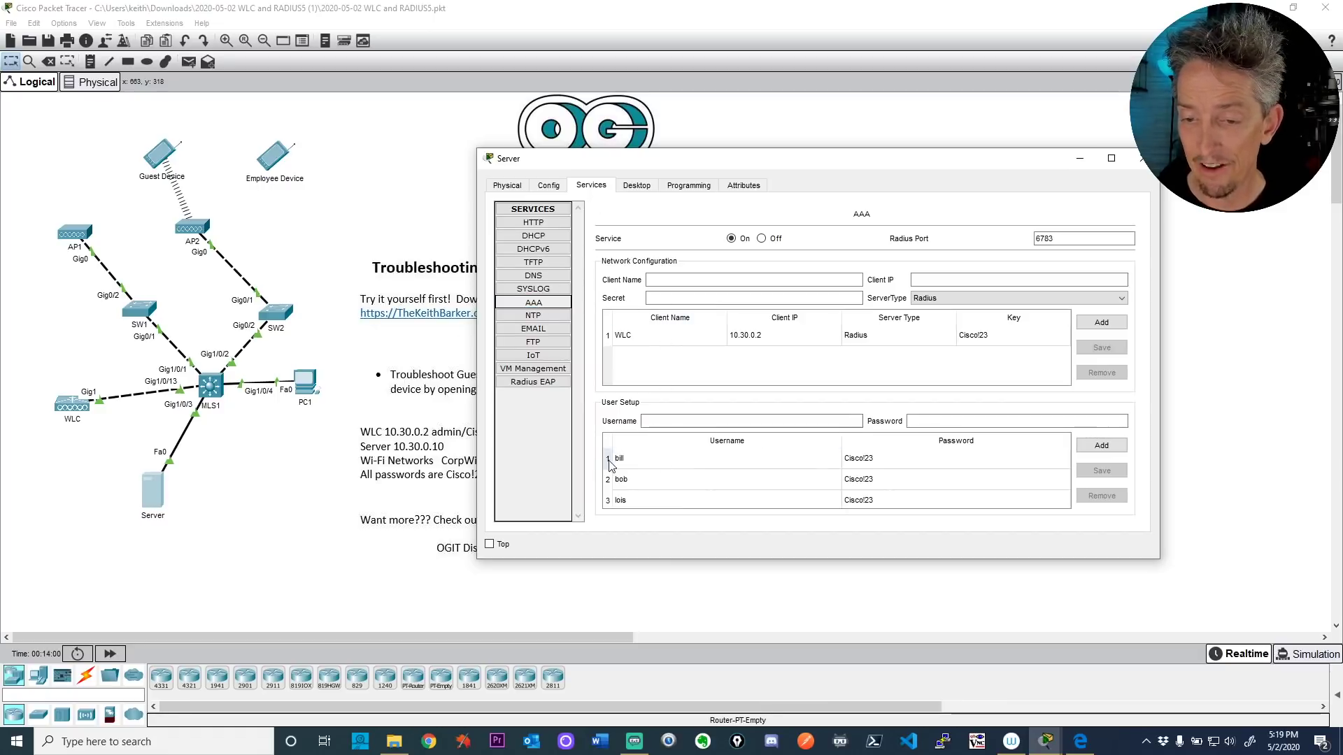
pyautogui.click(627, 340)
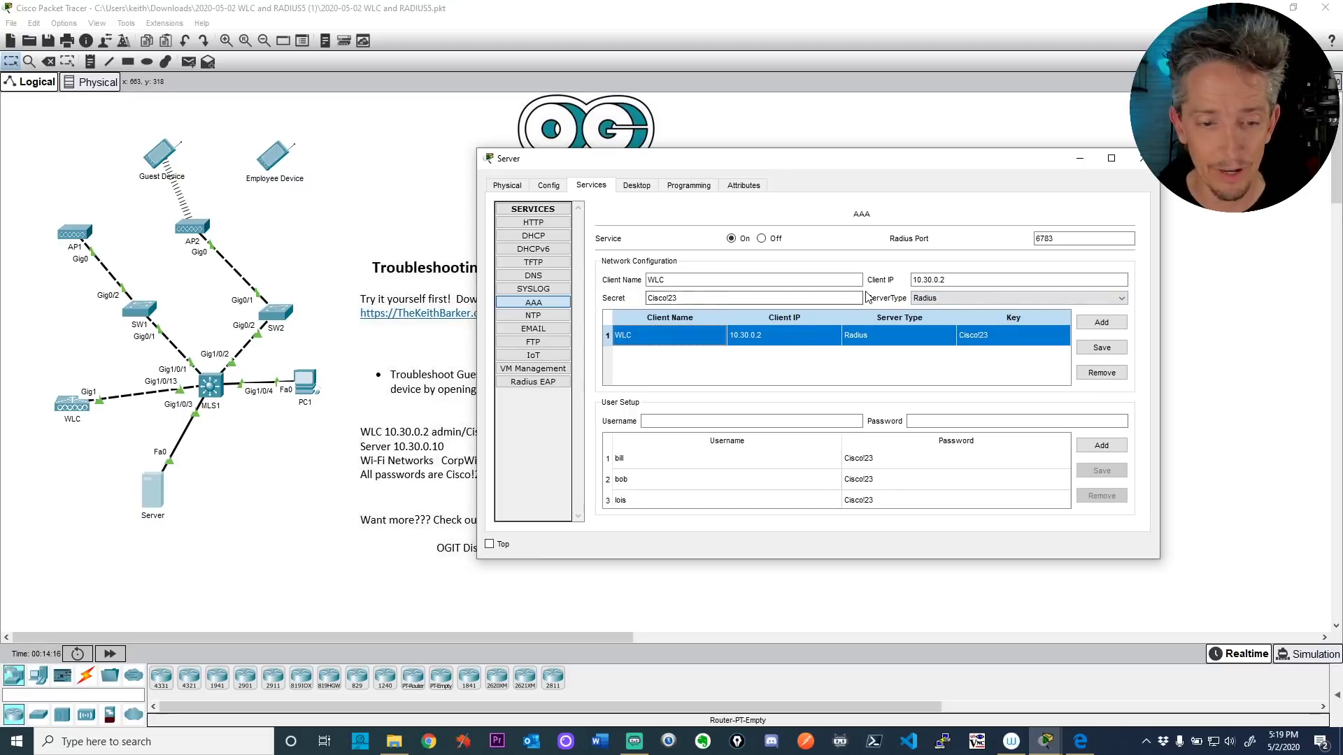
pyautogui.click(1042, 238)
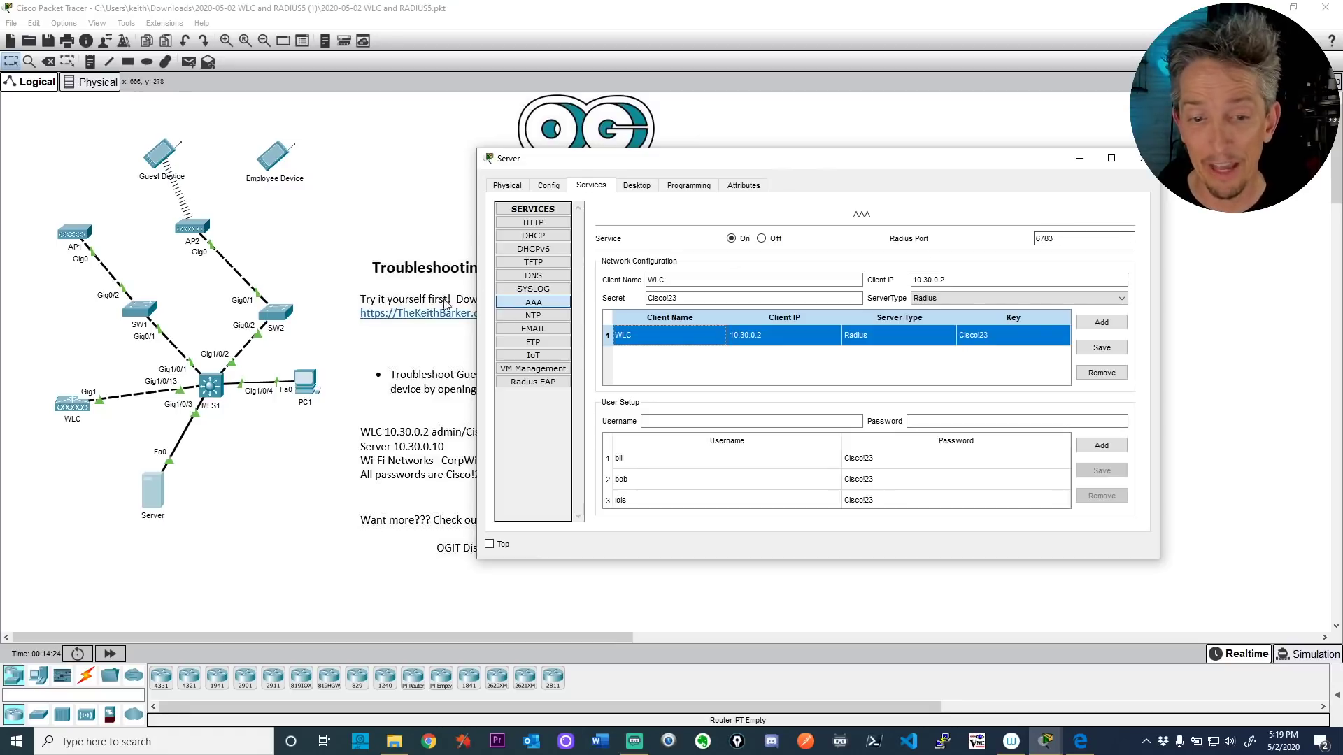
pyautogui.click(309, 388)
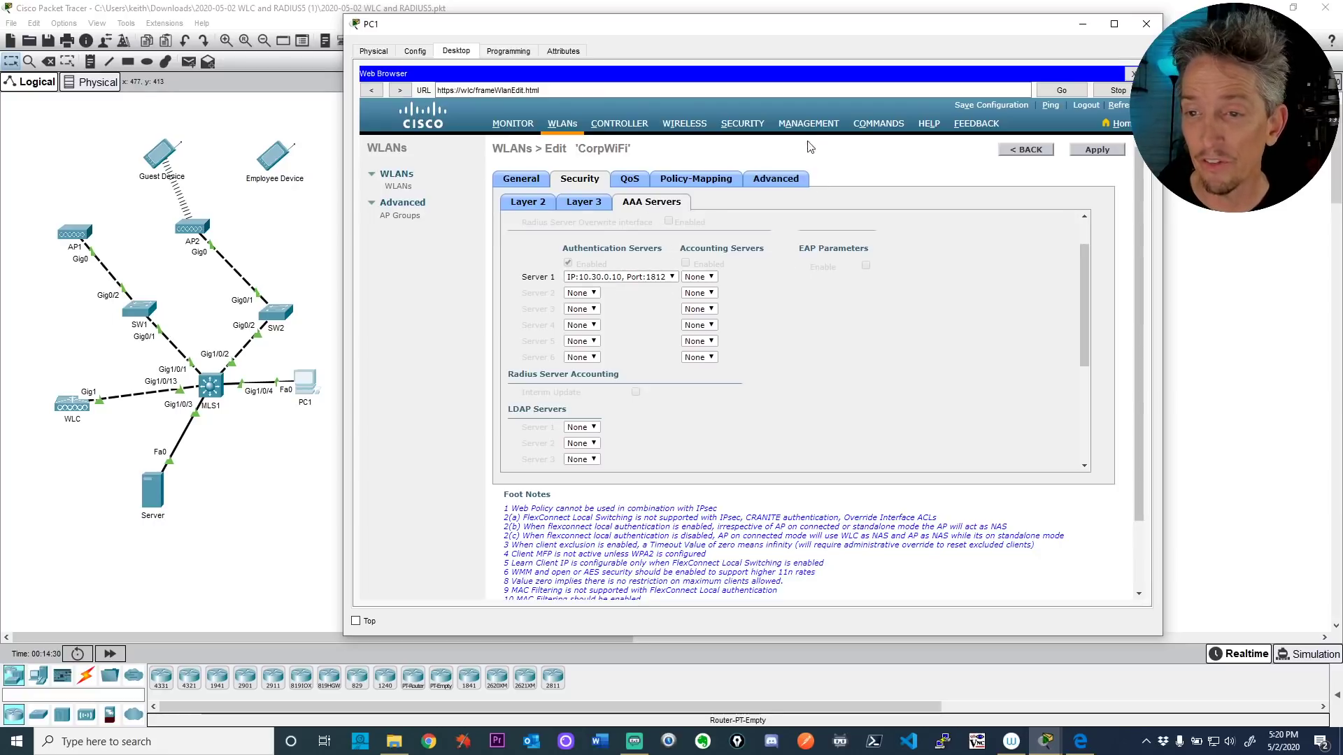
pyautogui.click(742, 126)
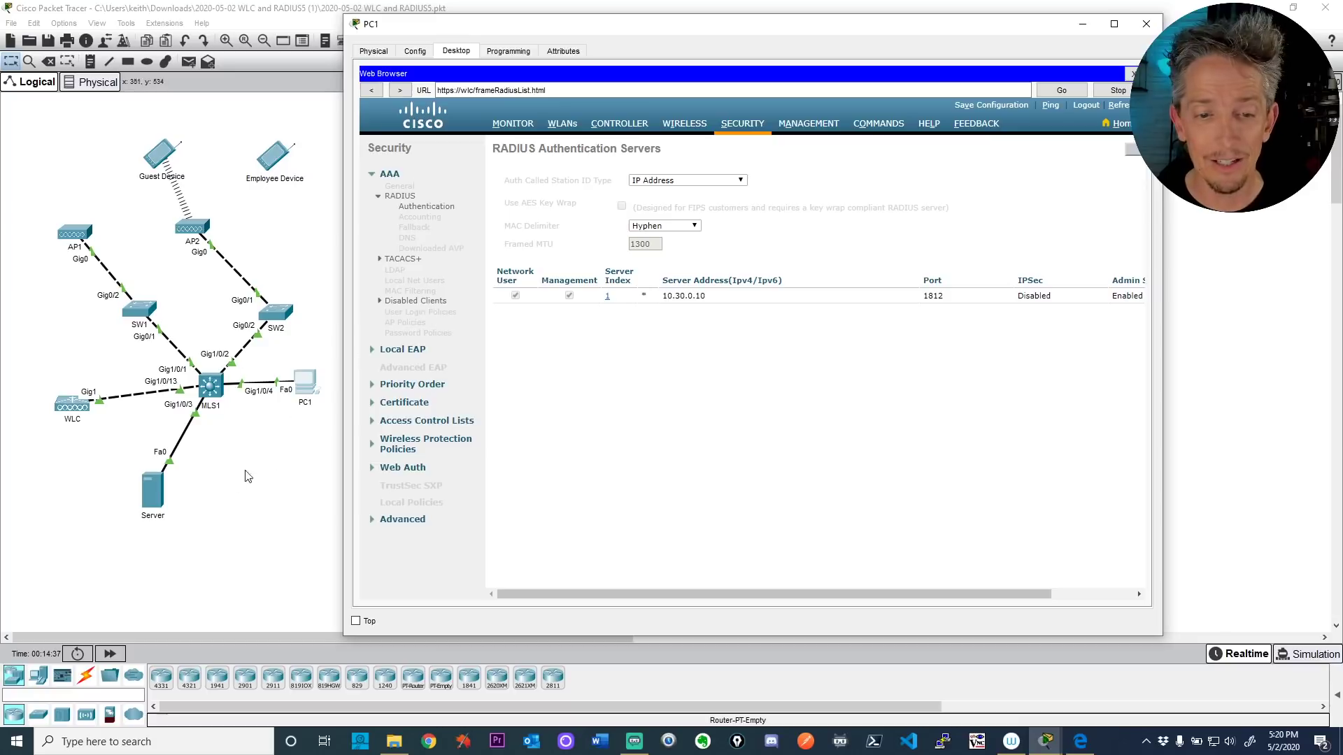
# Step: Replace the Server's AAA RADIUS port 6783 with 1812 and close the Server window
pyautogui.click(157, 492)
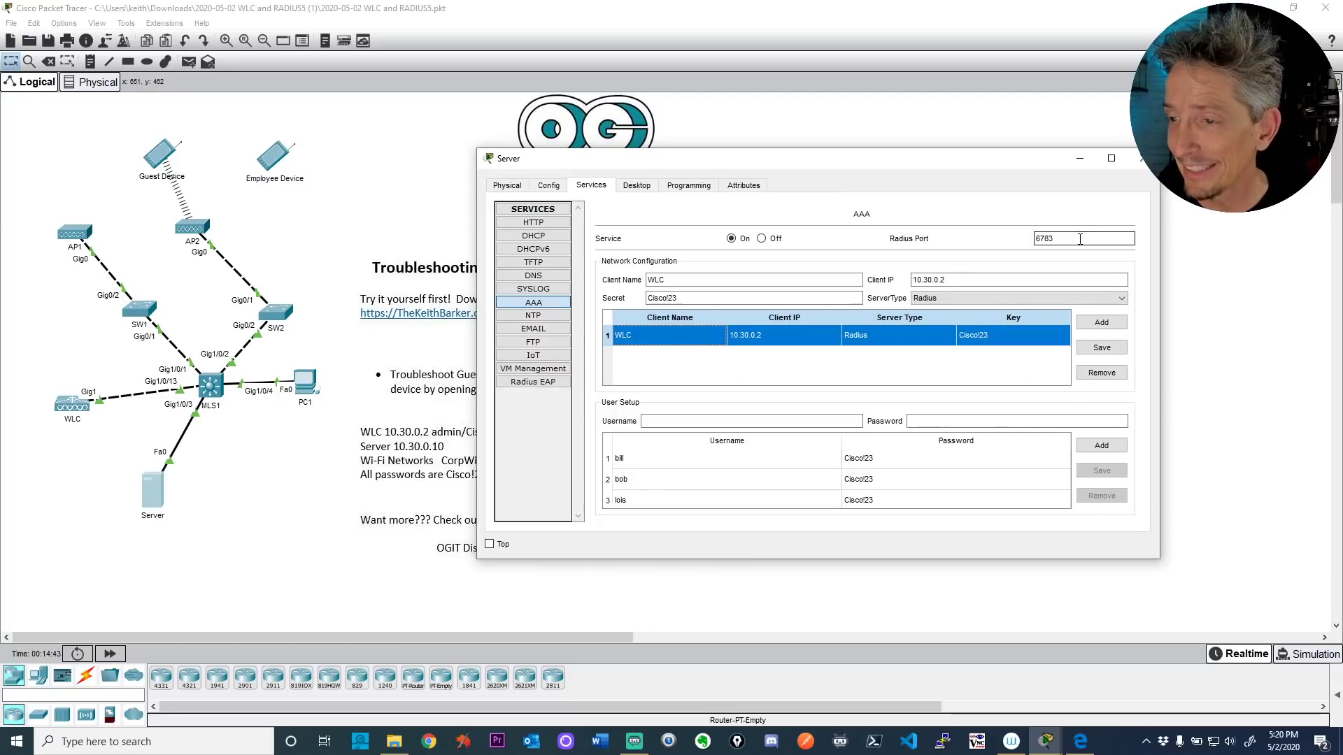
pyautogui.moveTo(1080, 239); pyautogui.dragTo(1021, 245)
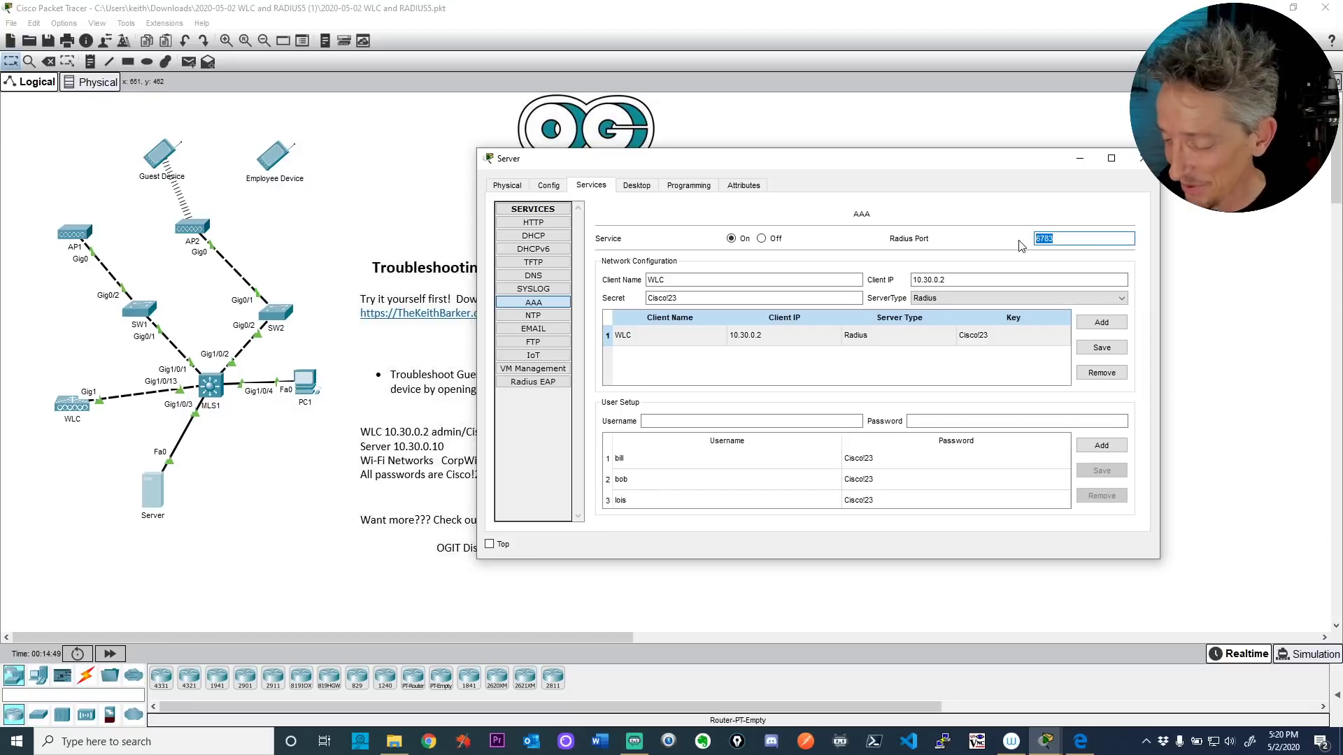
pyautogui.write('1812')
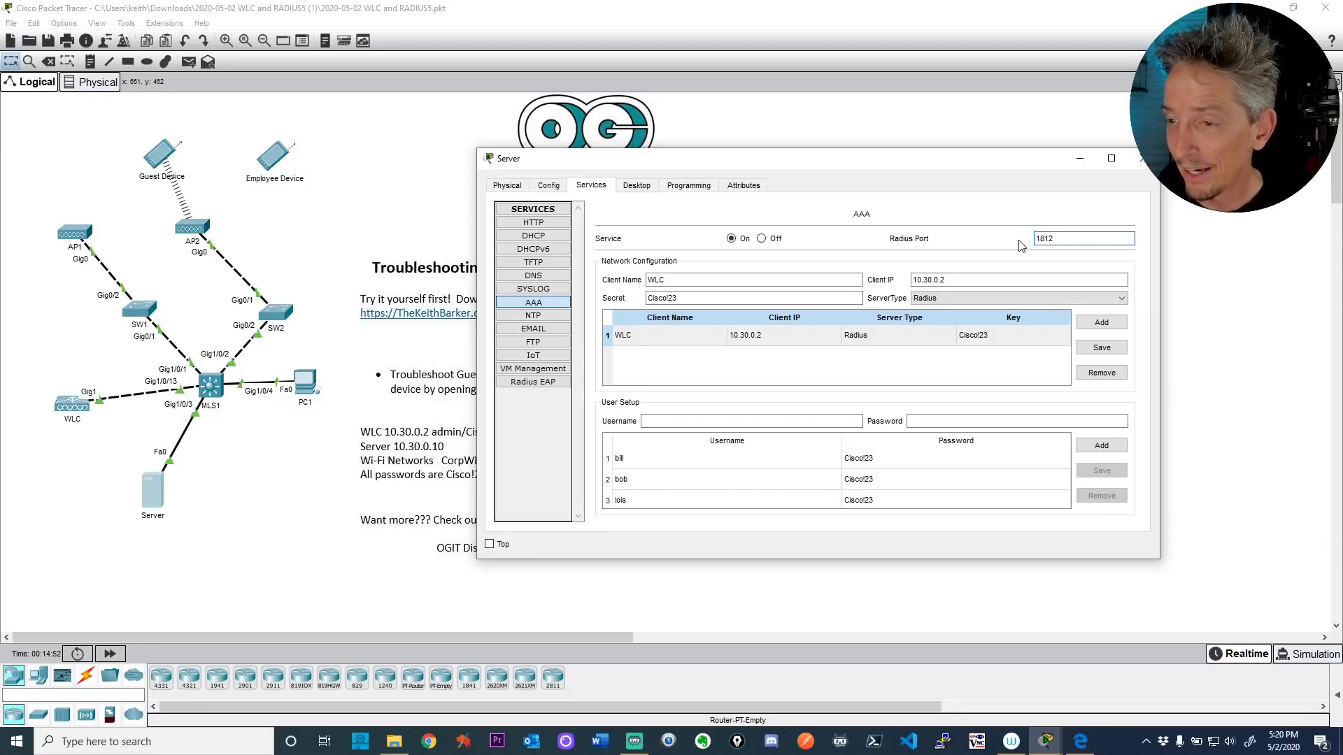
pyautogui.press('Tab')
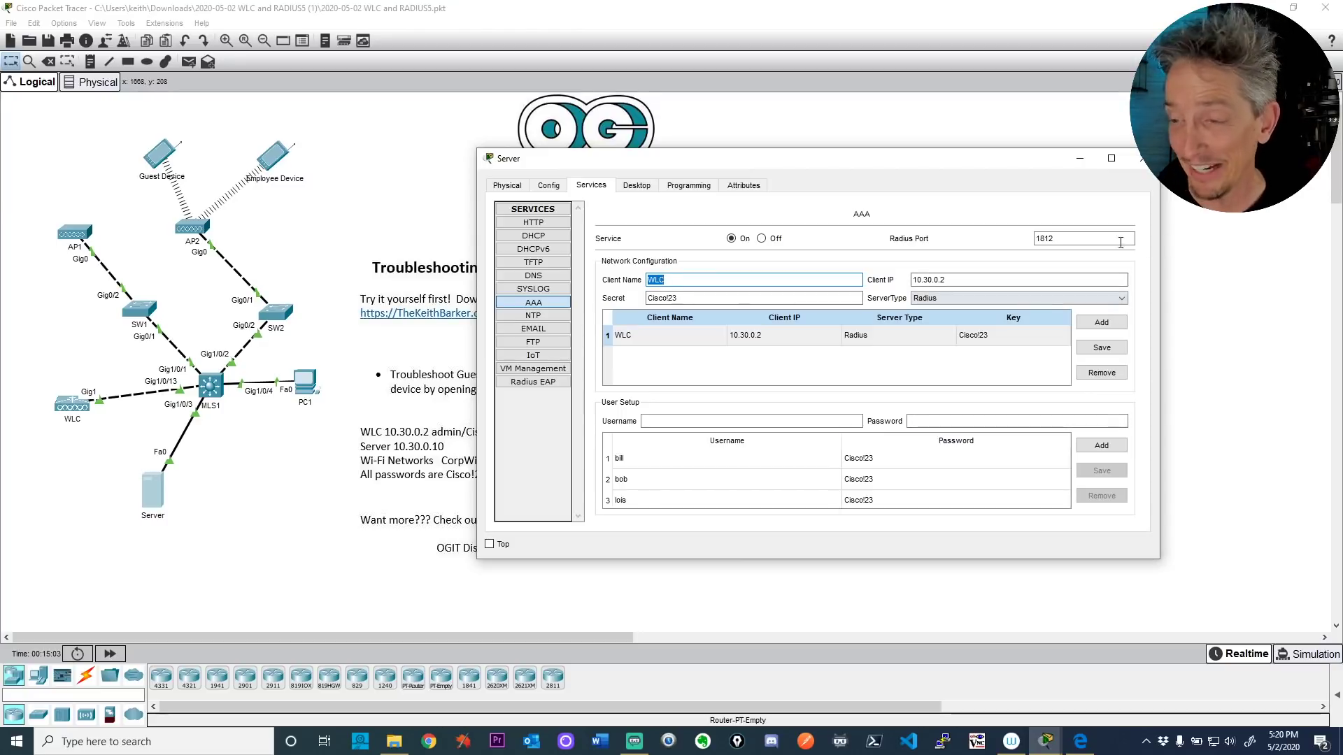
pyautogui.click(1139, 158)
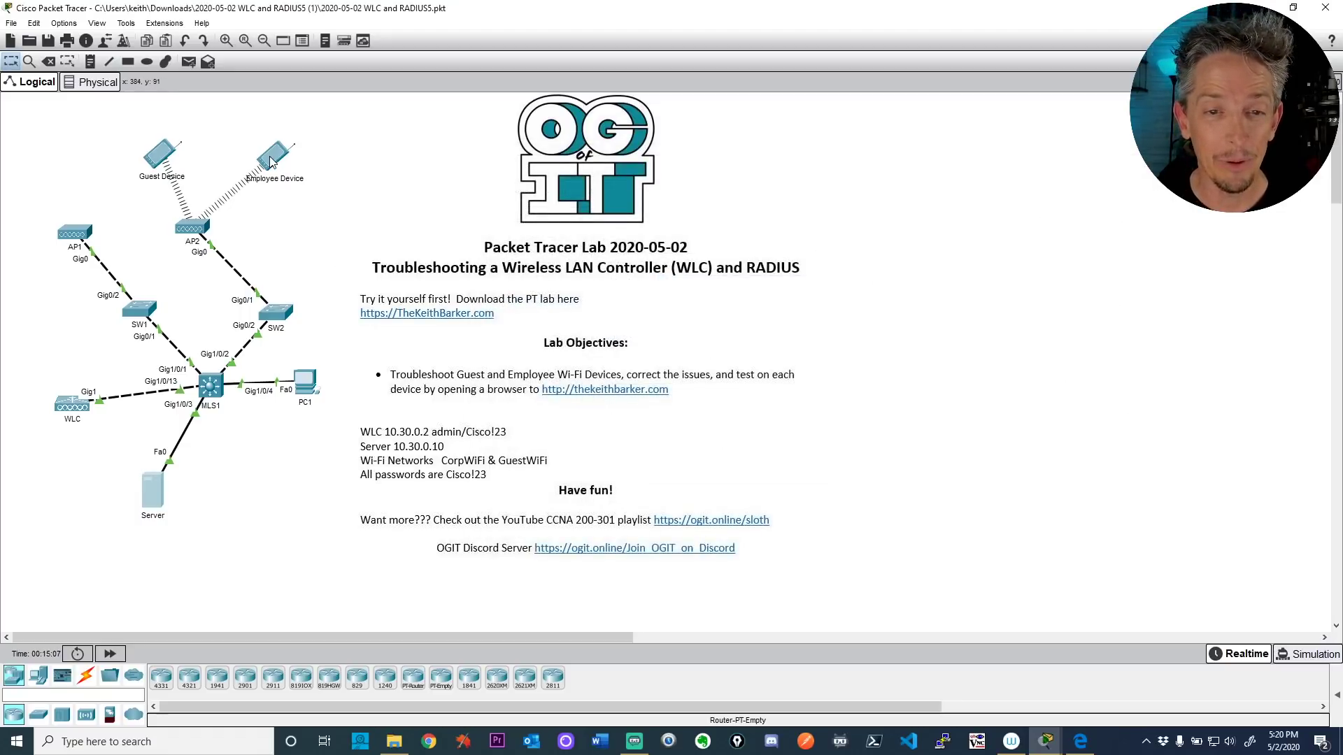
# Step: On the Employee Device, recheck Wireless0, then browse to thekeithbarker.com in the web browser
pyautogui.moveTo(271, 160)
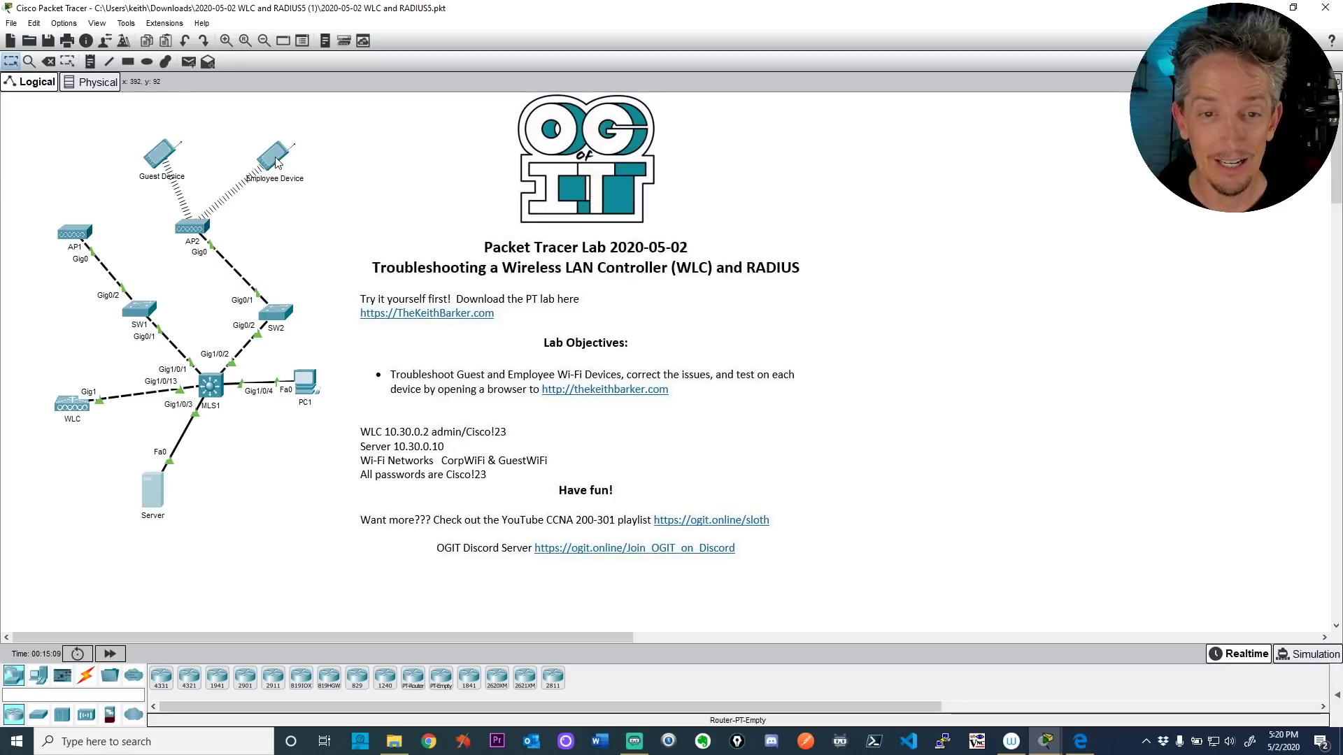
pyautogui.click(275, 161)
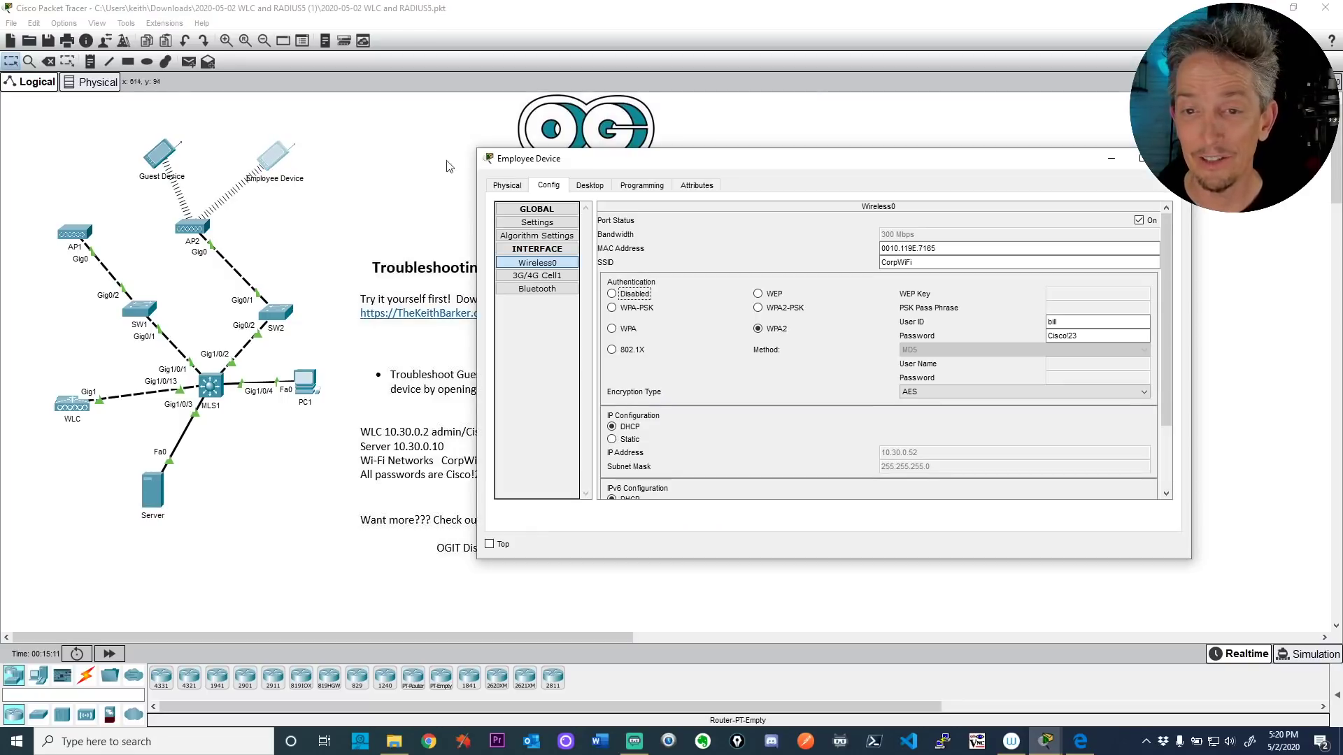
pyautogui.click(539, 264)
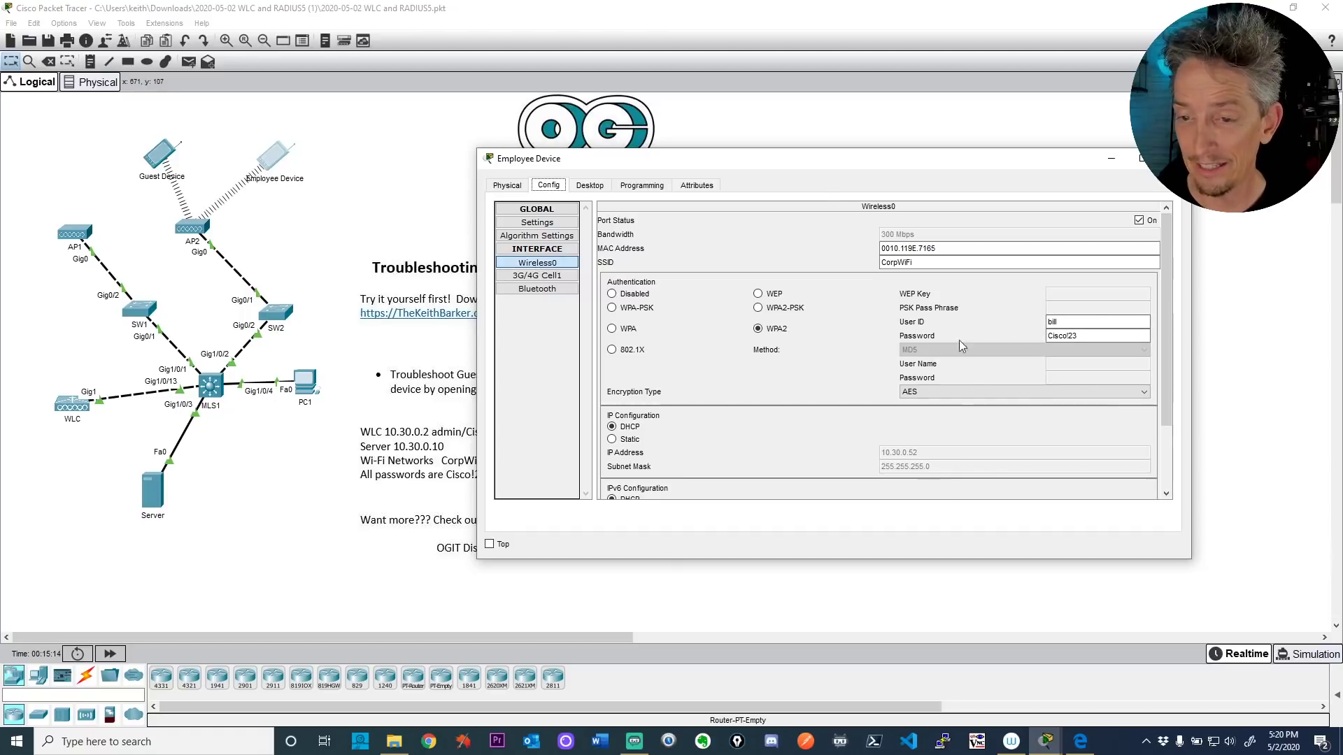
pyautogui.click(592, 186)
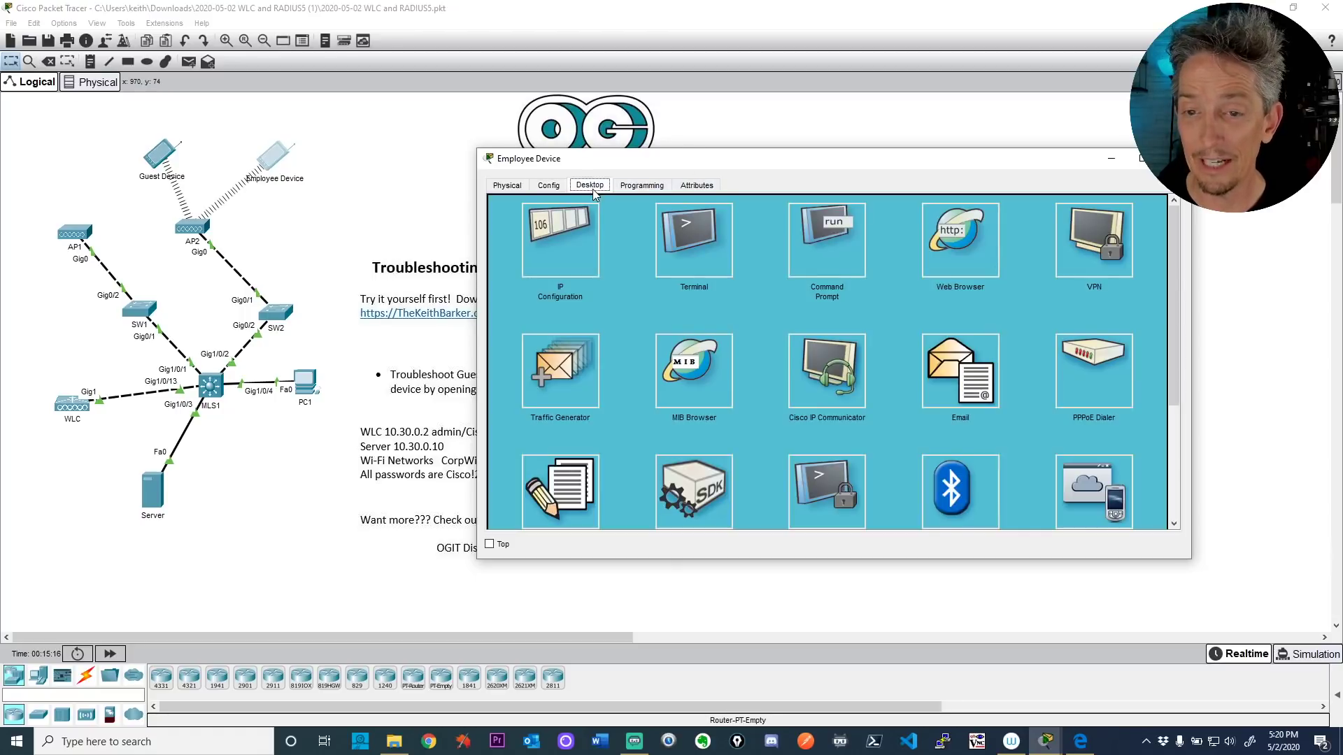
pyautogui.click(940, 247)
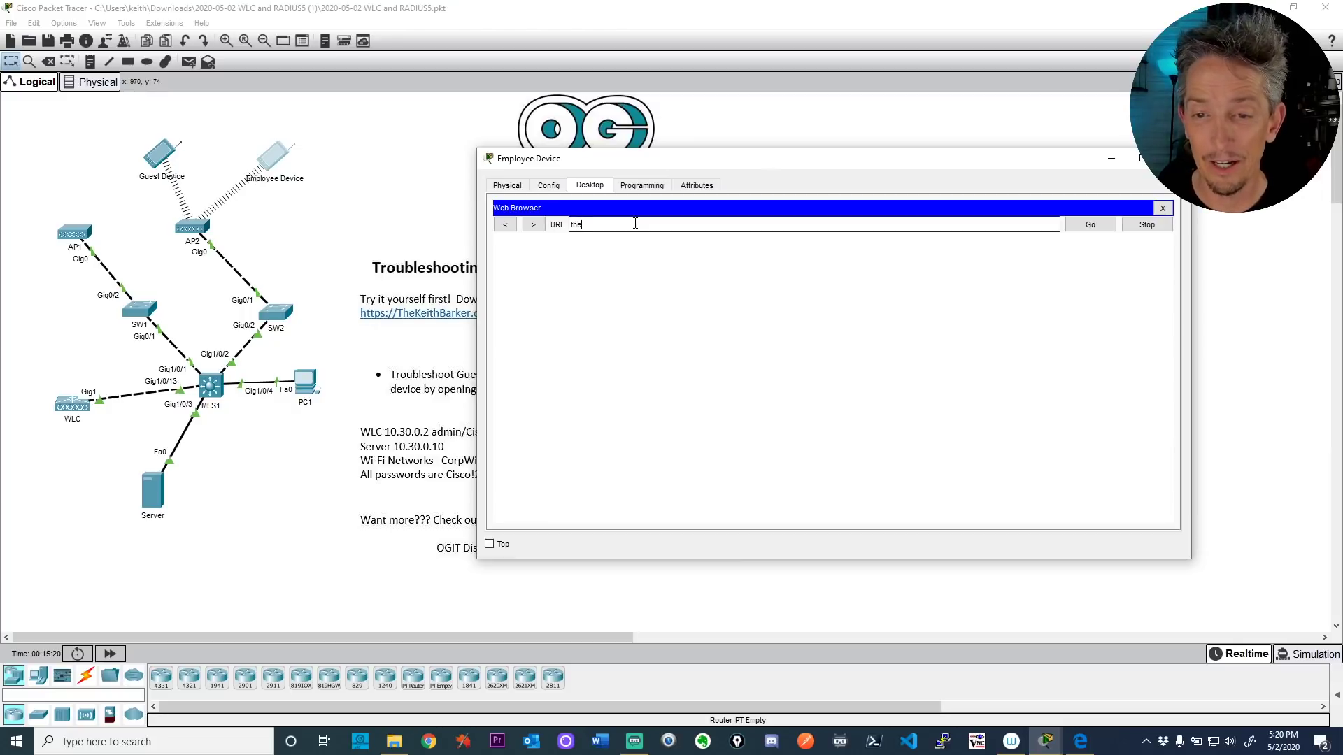
pyautogui.write('thekeithbarker.com')
pyautogui.press('Return')
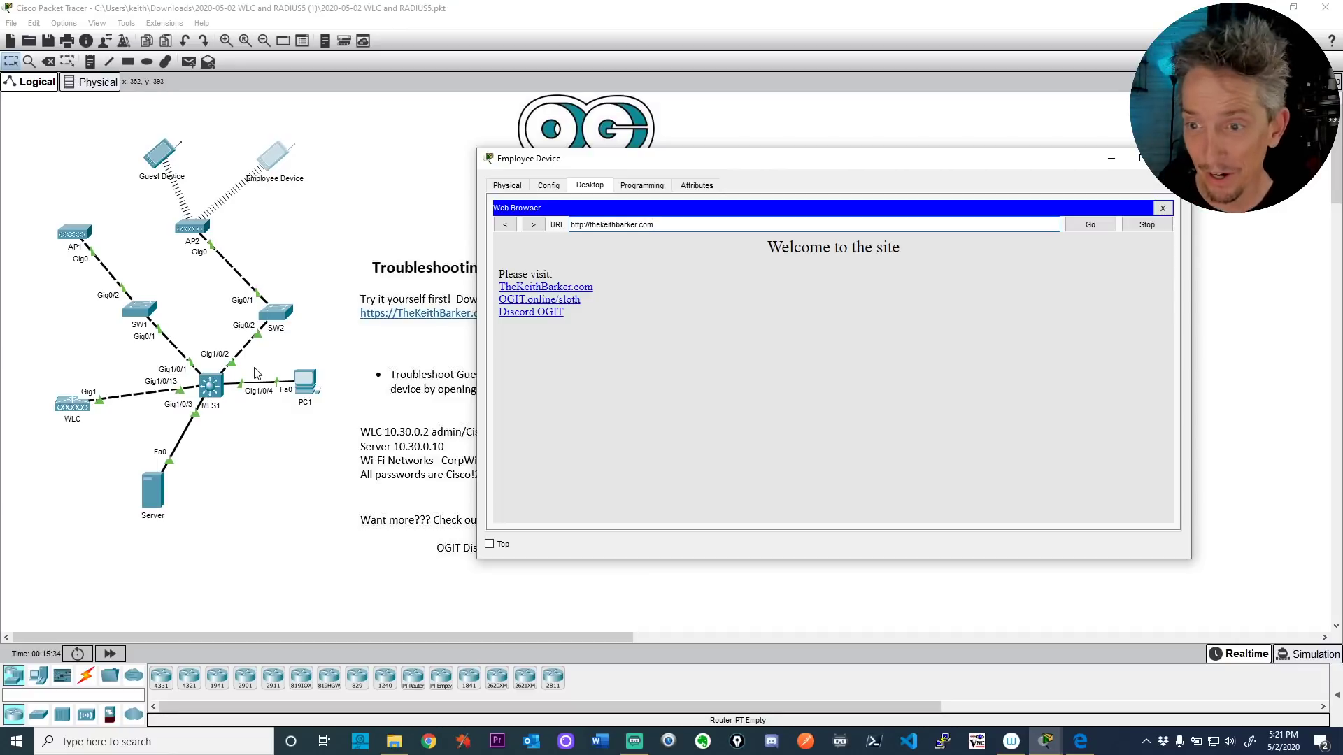
# Step: Open the TKB.html page from the welcome site's TheKeithBarker.com link, then return to index.html
pyautogui.click(521, 287)
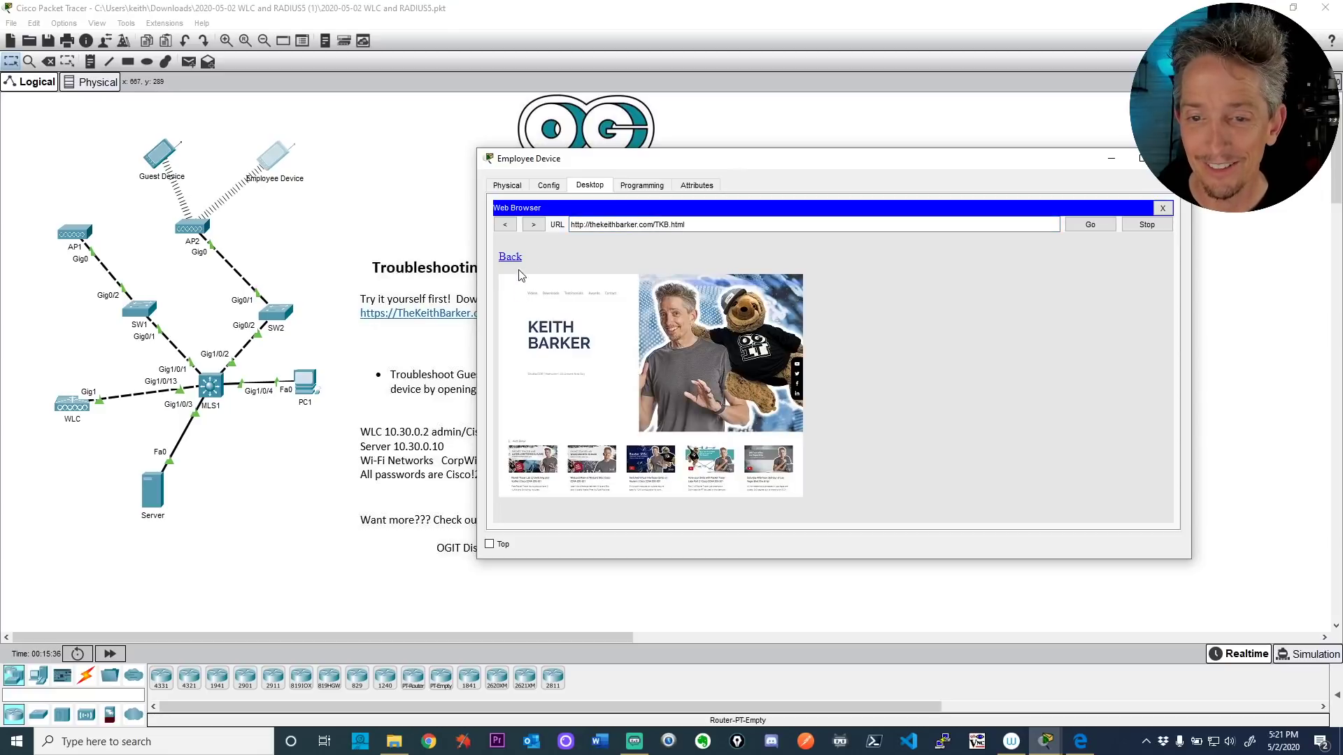
pyautogui.click(506, 257)
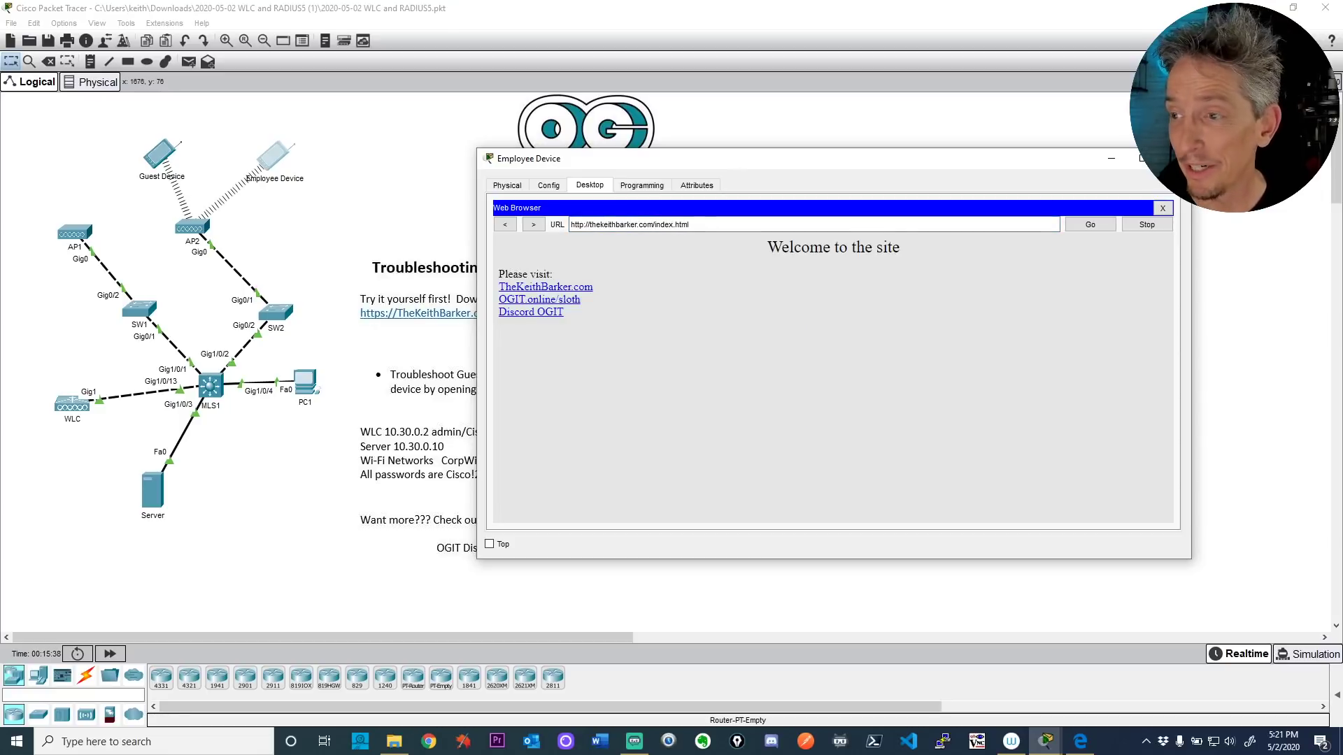